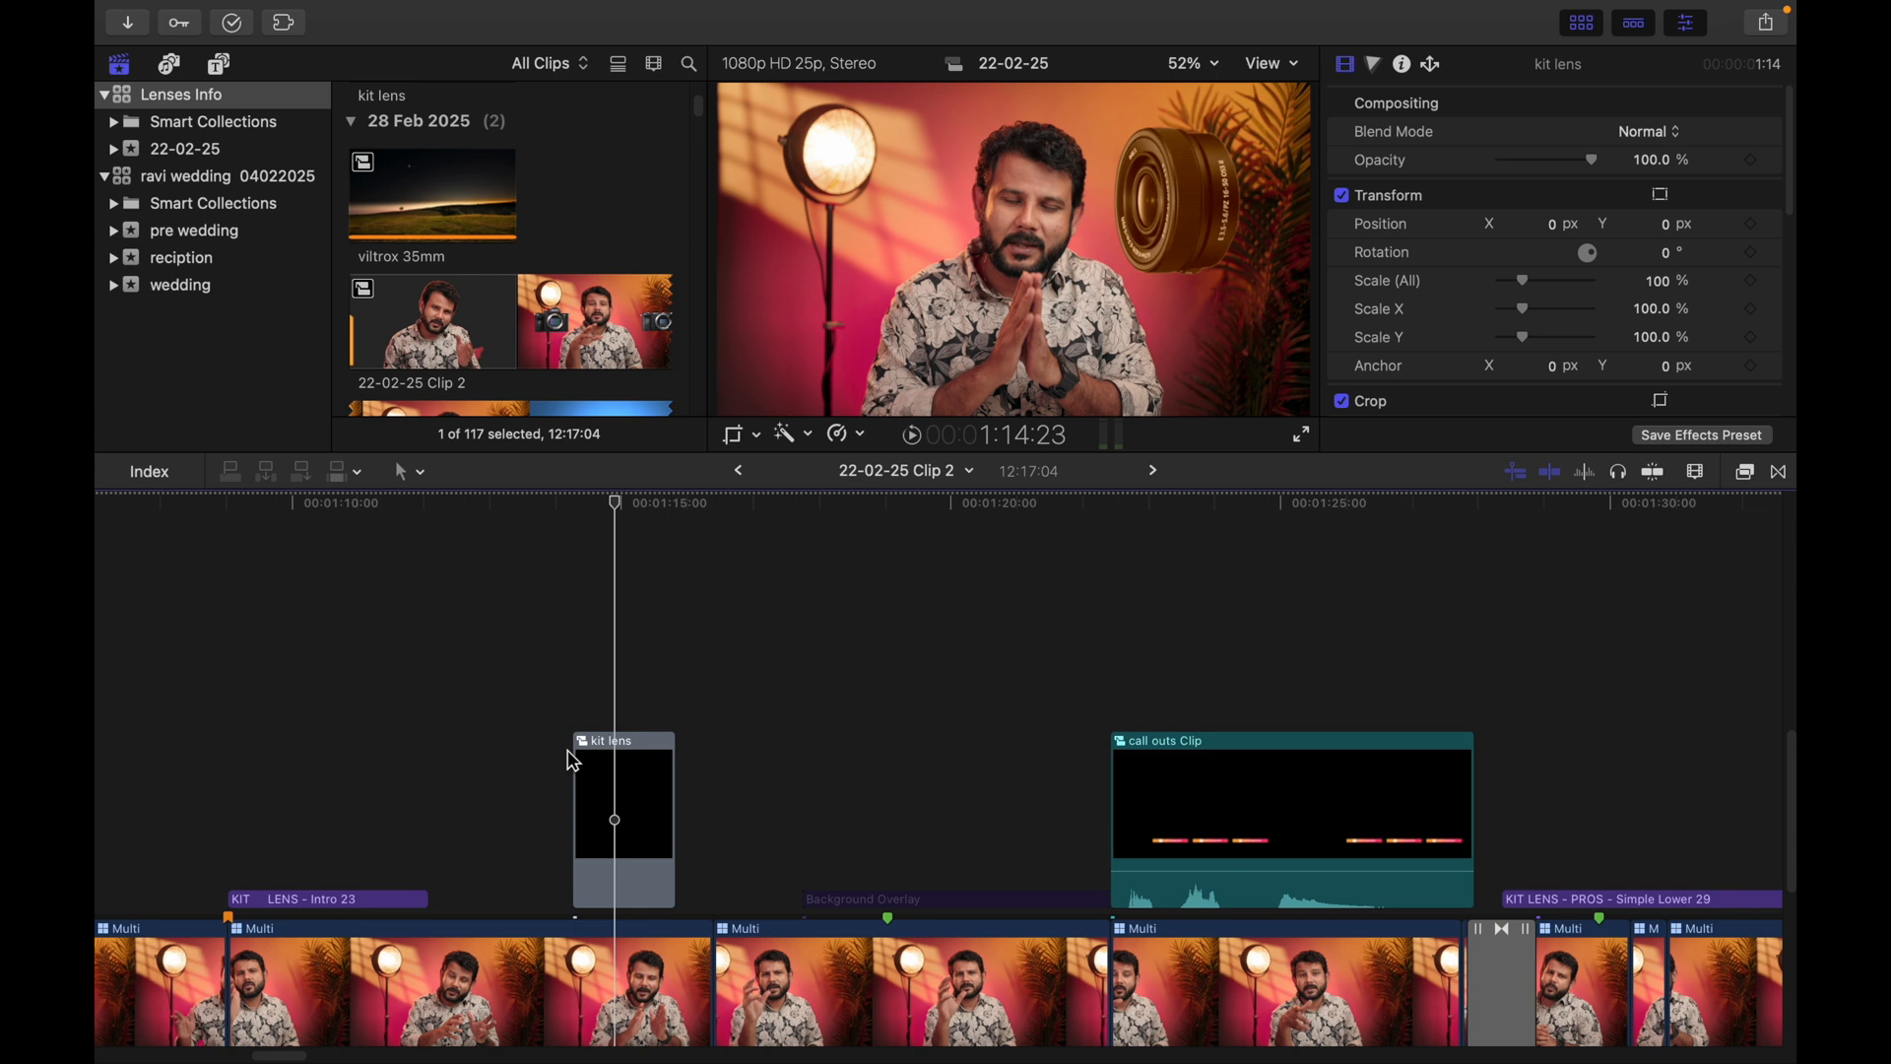
Extend the KIT LENSE clip inside the kit lens compound clip so the contents last 6:15, and return to the parent timeline.
mouse_move(671, 765)
left_mouse_down()
mouse_move(755, 759)
mouse_move(689, 768)
left_mouse_up()
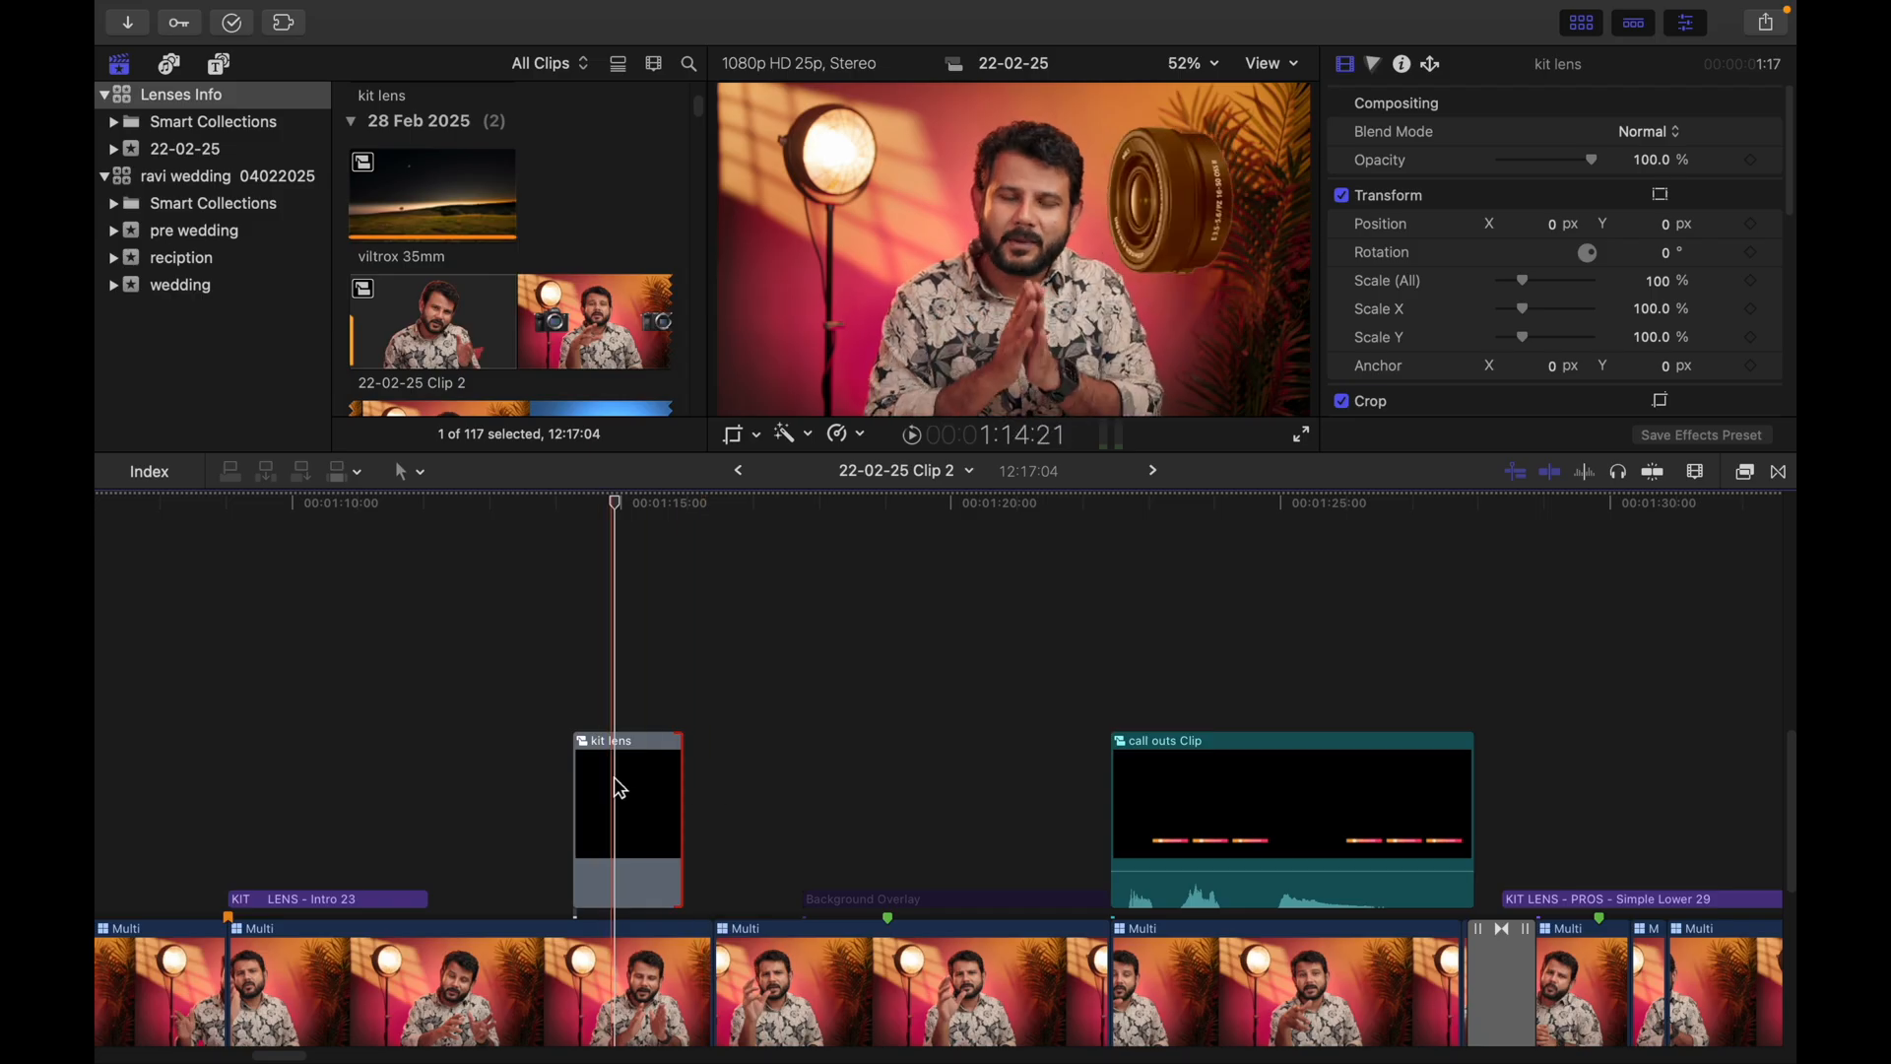
double_click(620, 788)
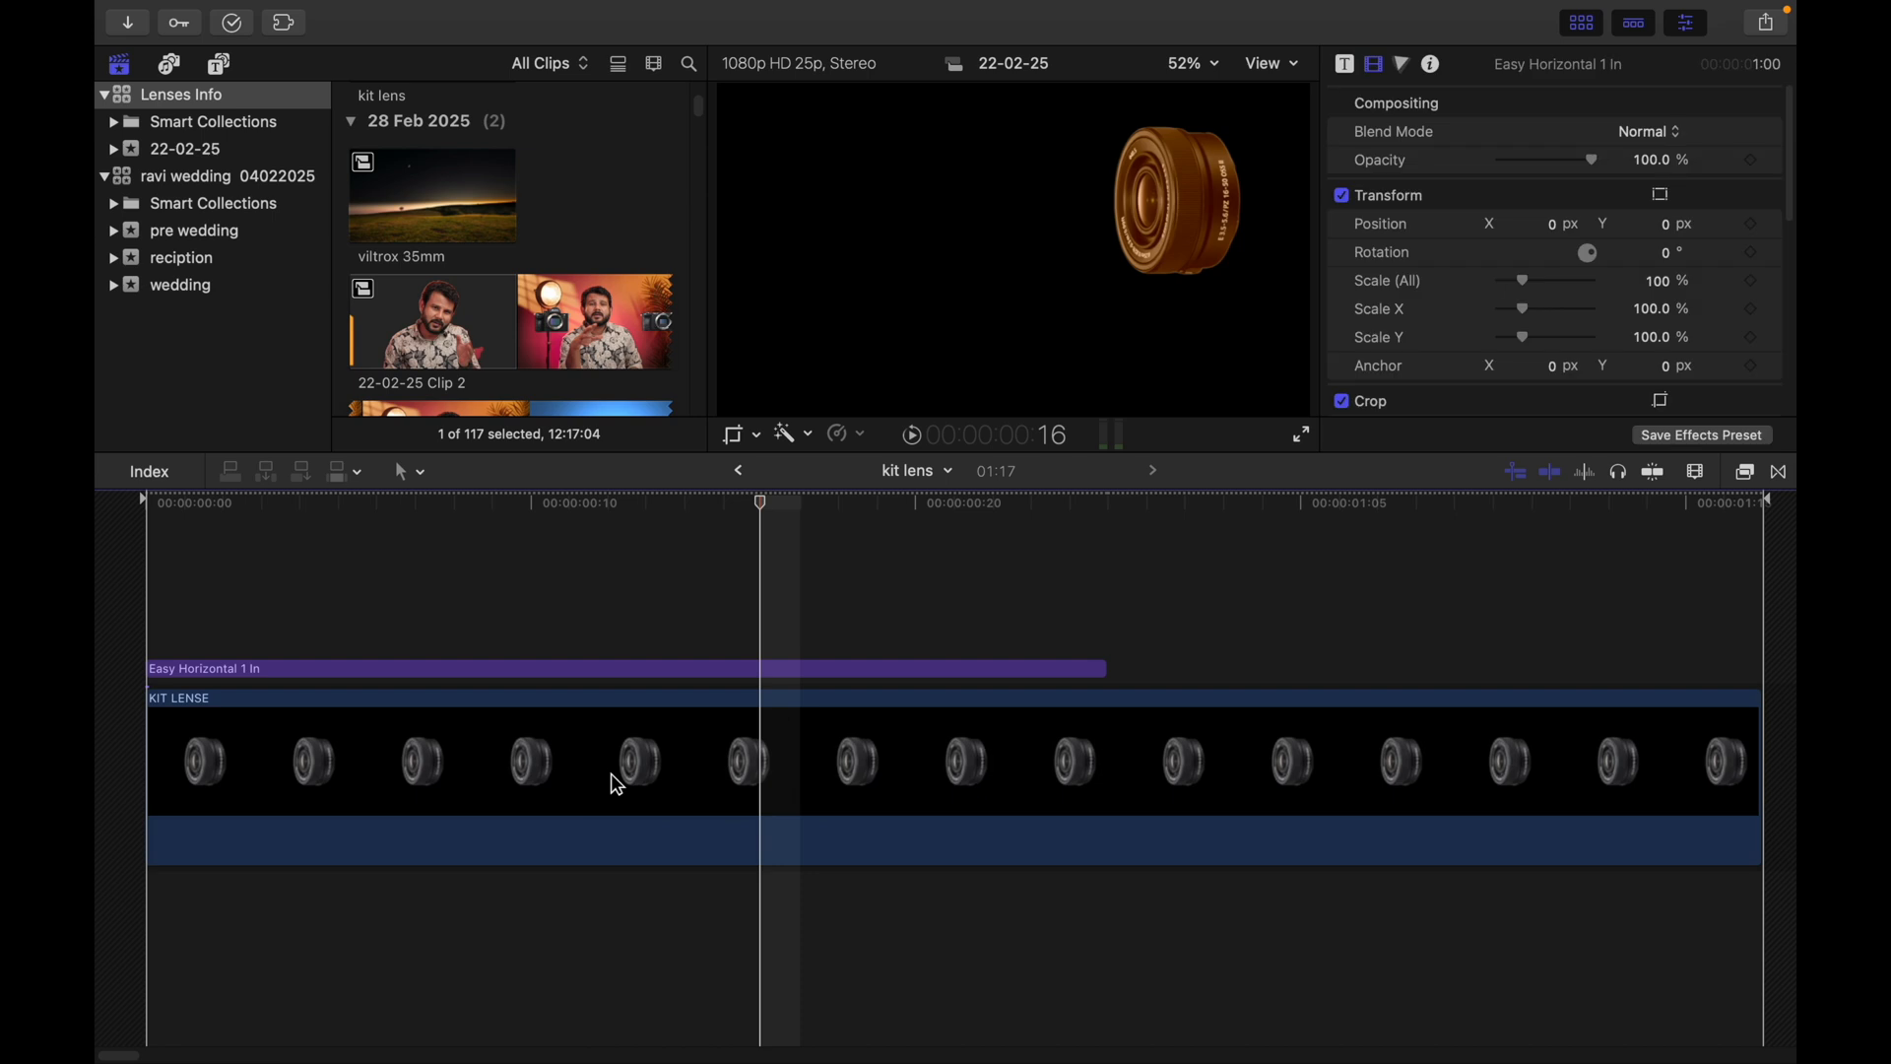
key("super+minus")
key("super+minus")
left_click_drag(545, 759, 1726, 745)
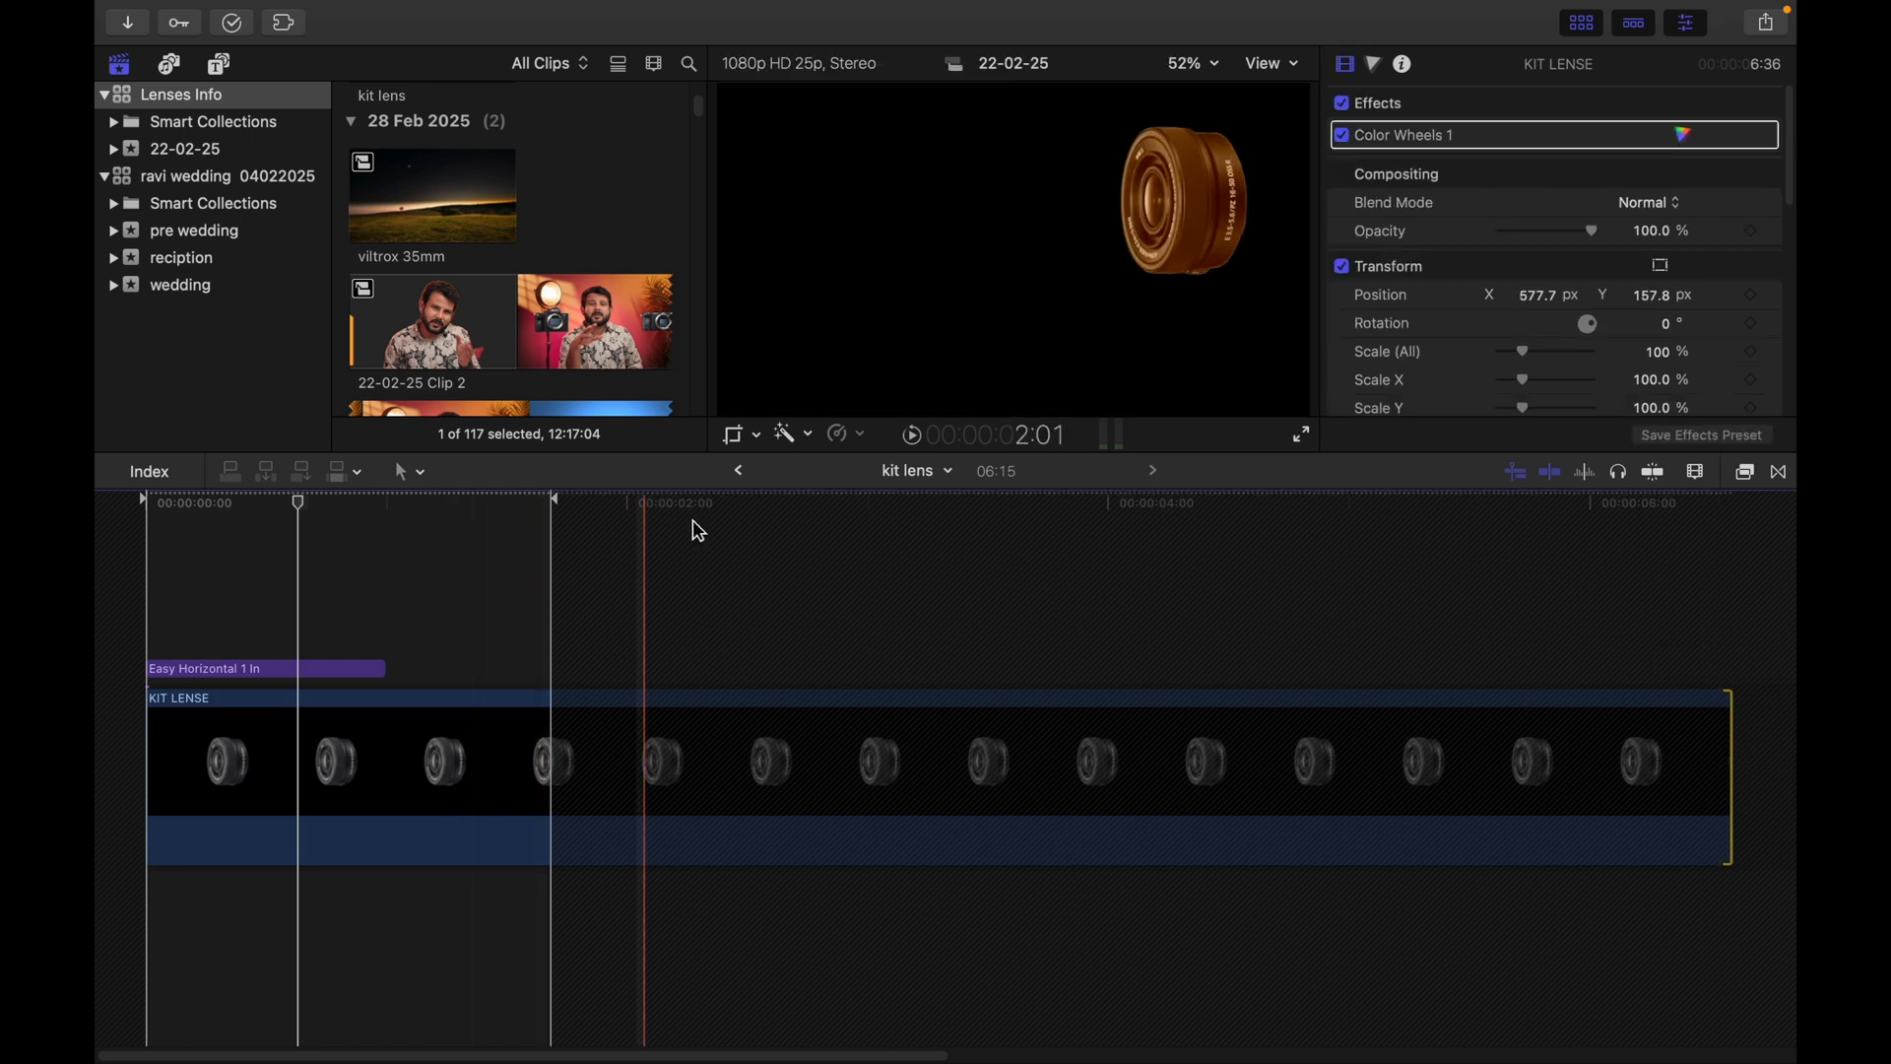
left_click(738, 472)
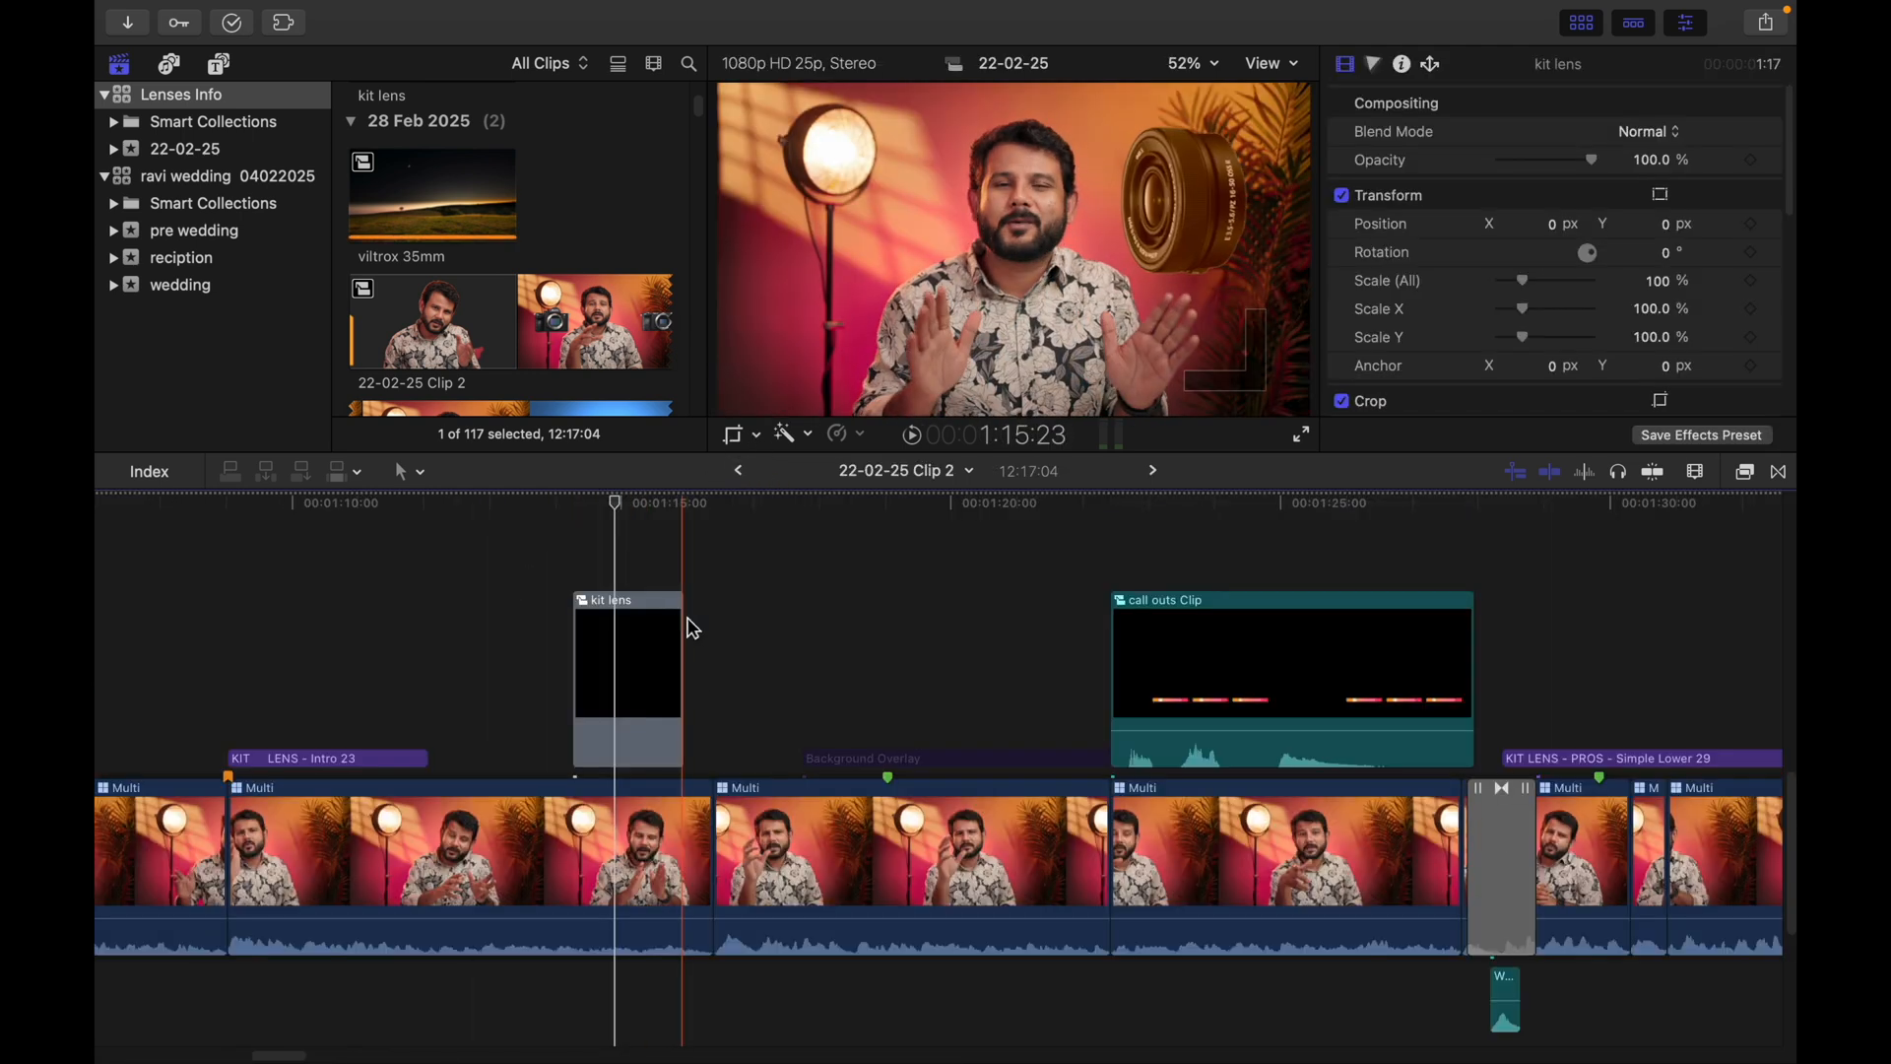
Adjust the kit lens compound clip's length to 2:24 on the main timeline and break it apart into its component clips.
left_click_drag(681, 650, 819, 649)
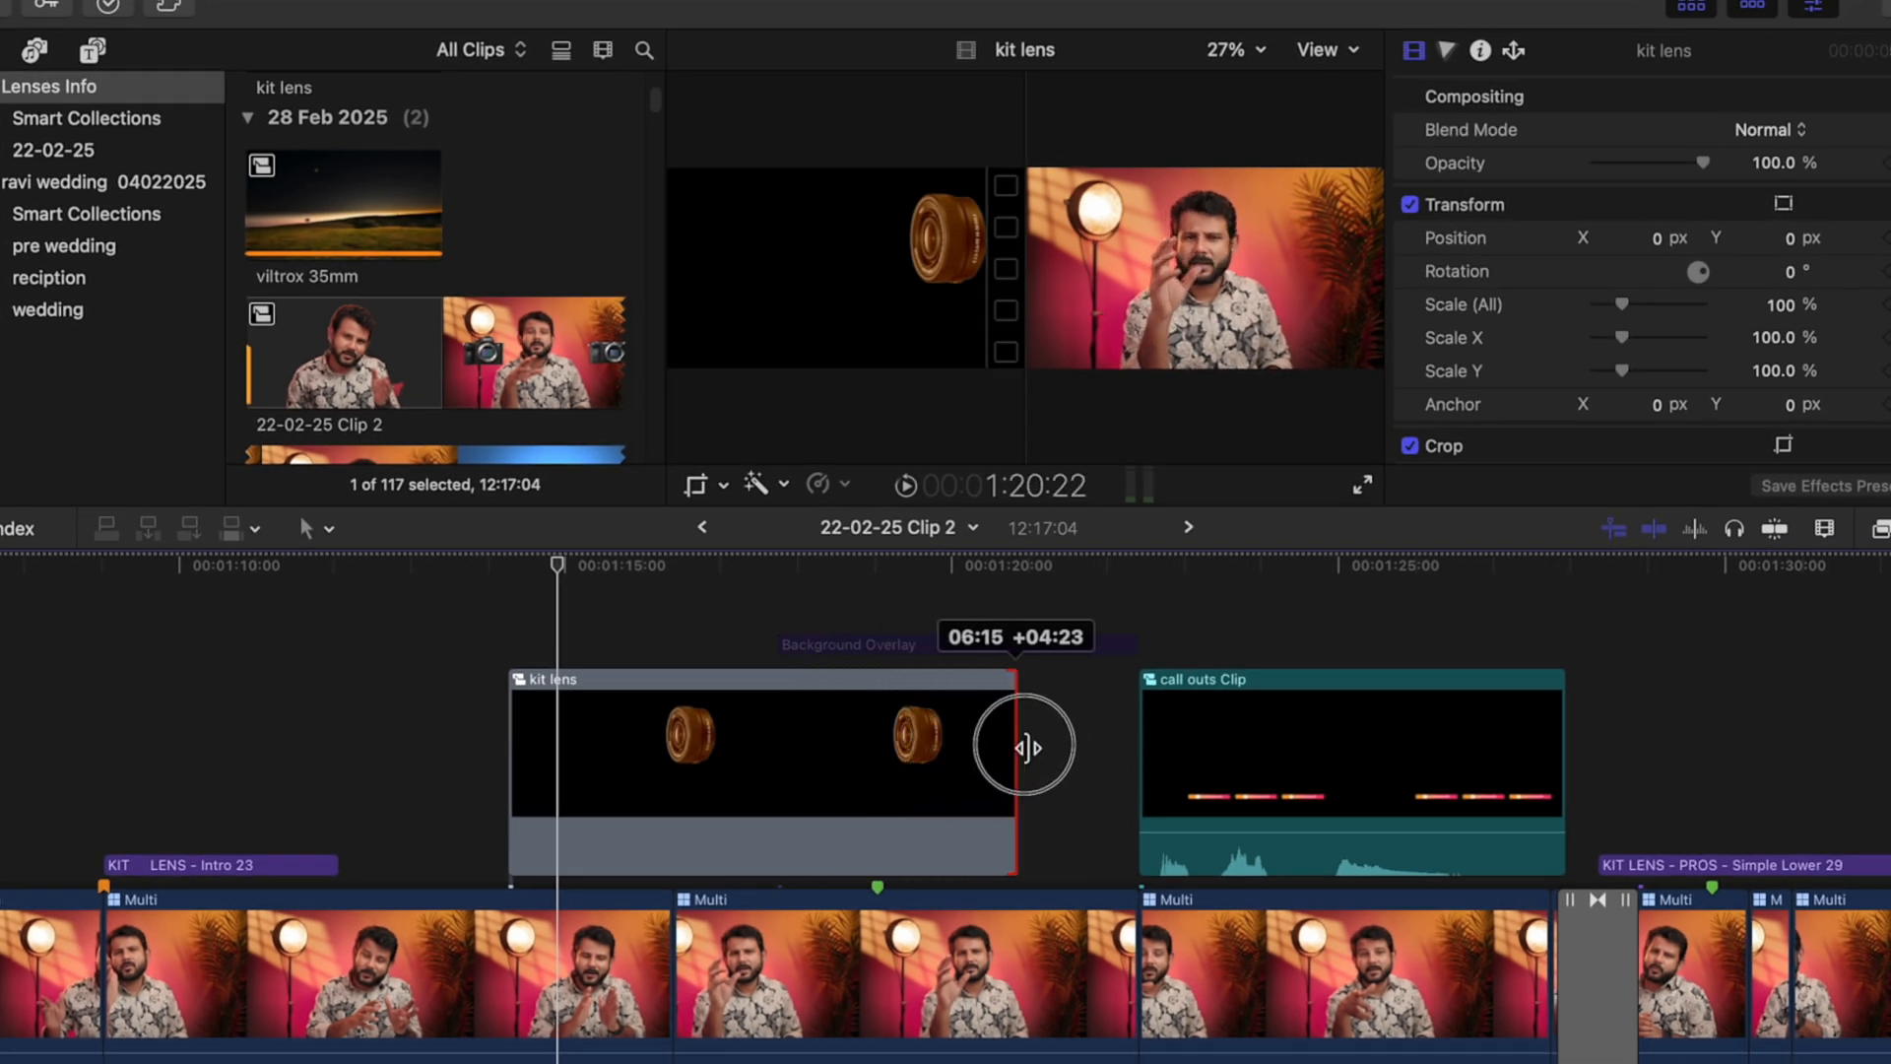
left_click_drag(1083, 743, 674, 705)
left_click(675, 582)
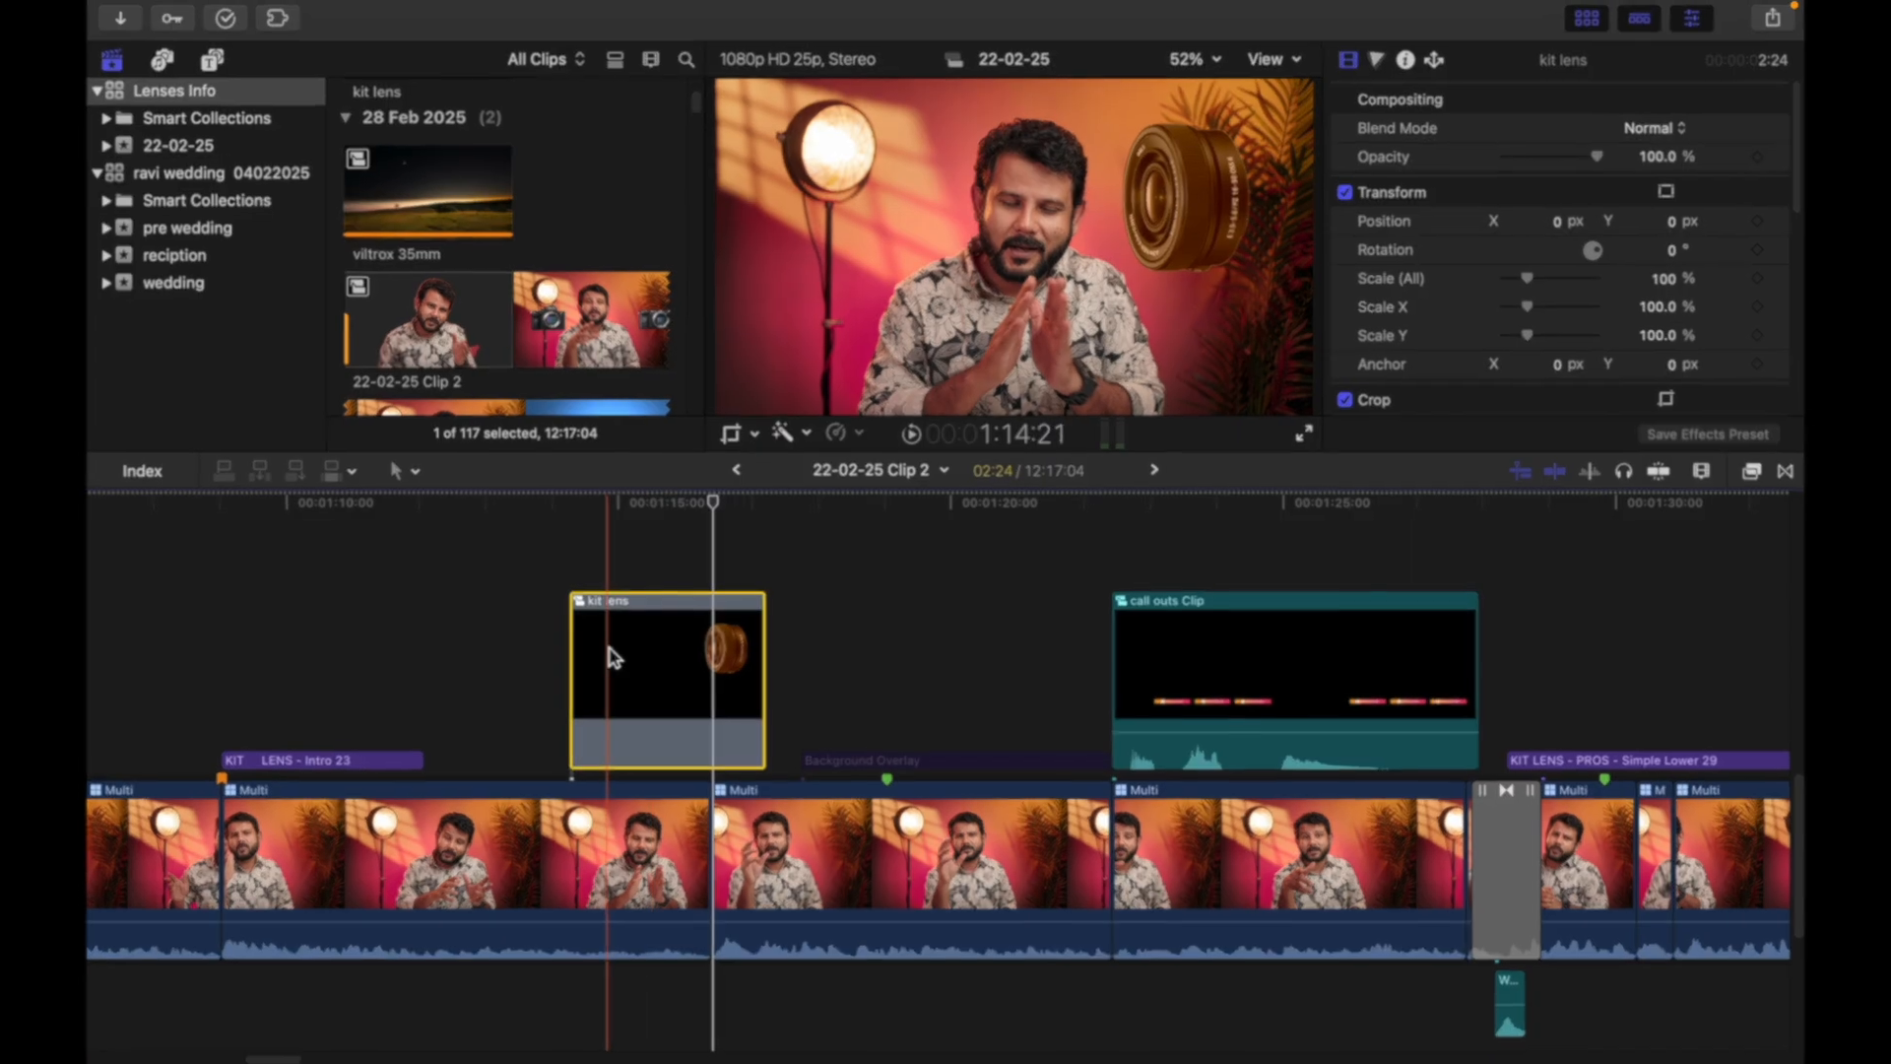
key("shift+super+g")
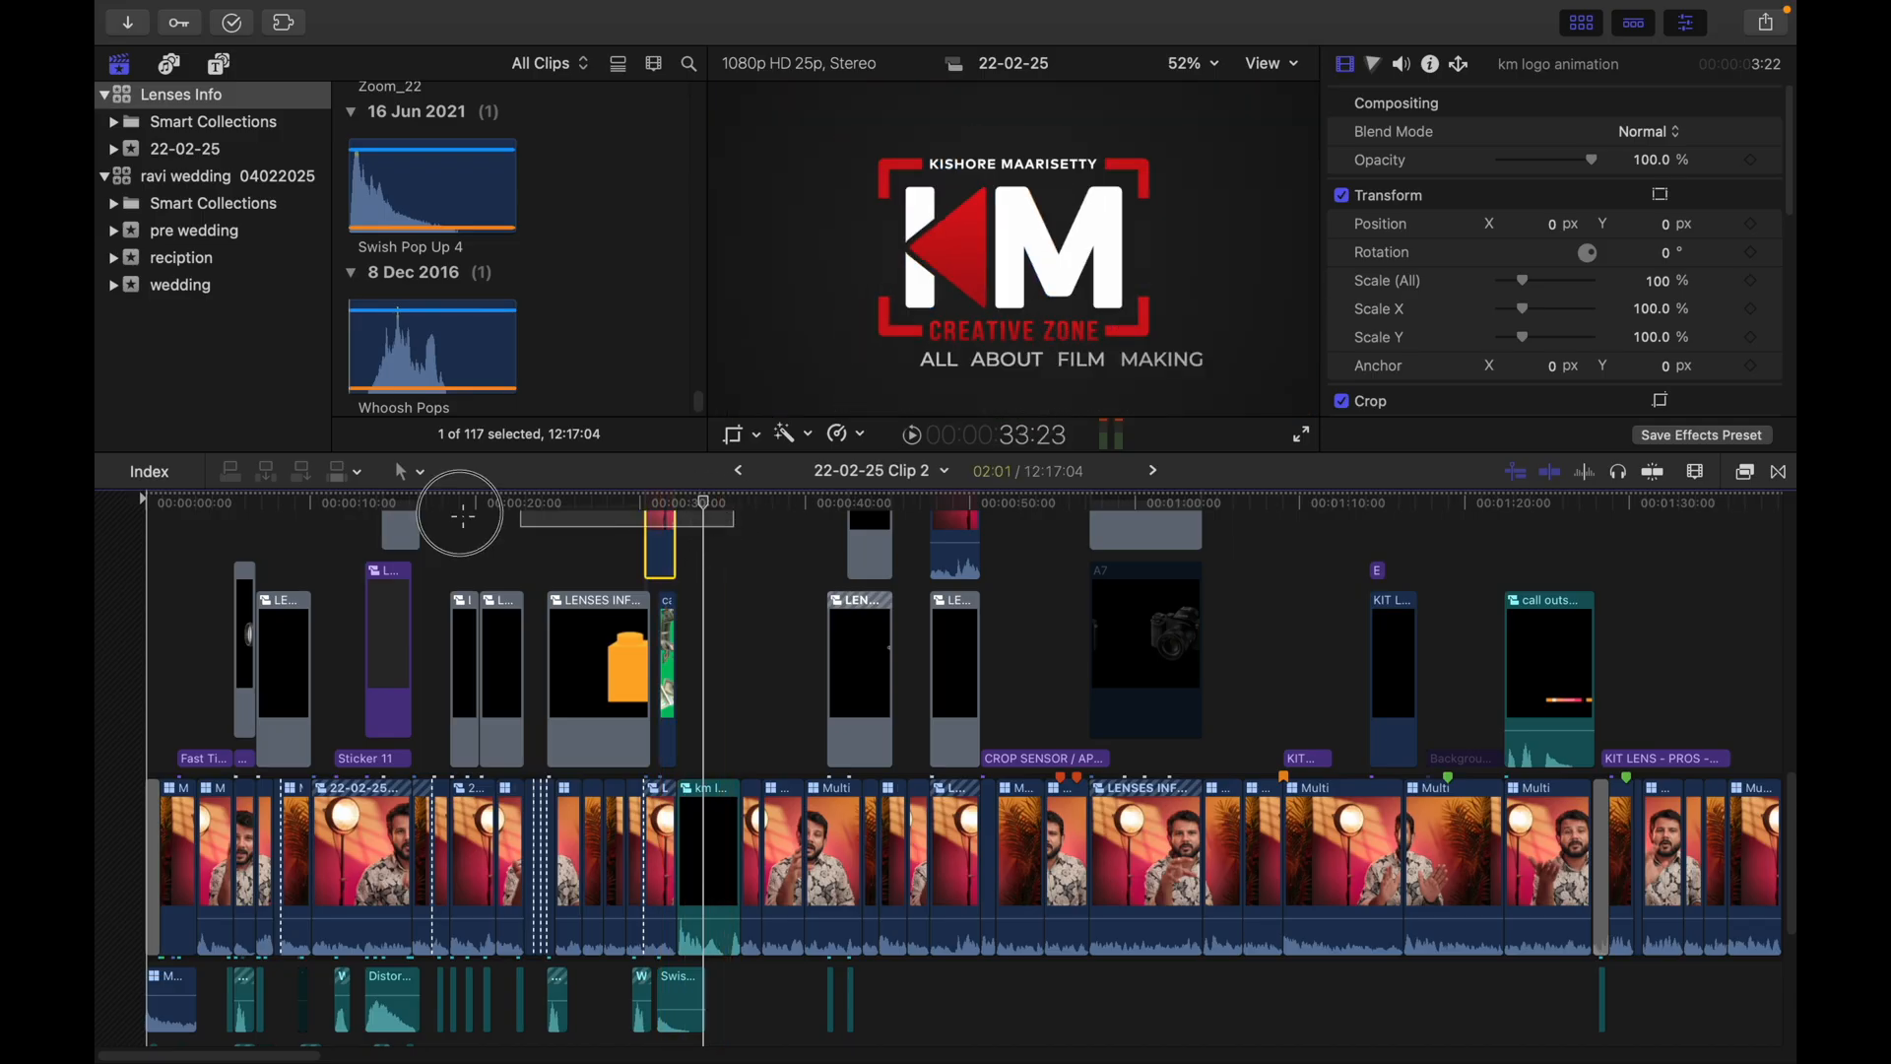
Combine all clips of the opening section, up to the logo animation, into a compound clip named "intro" in event 22-02-25.
left_click_drag(462, 514, 111, 954)
key("alt+g")
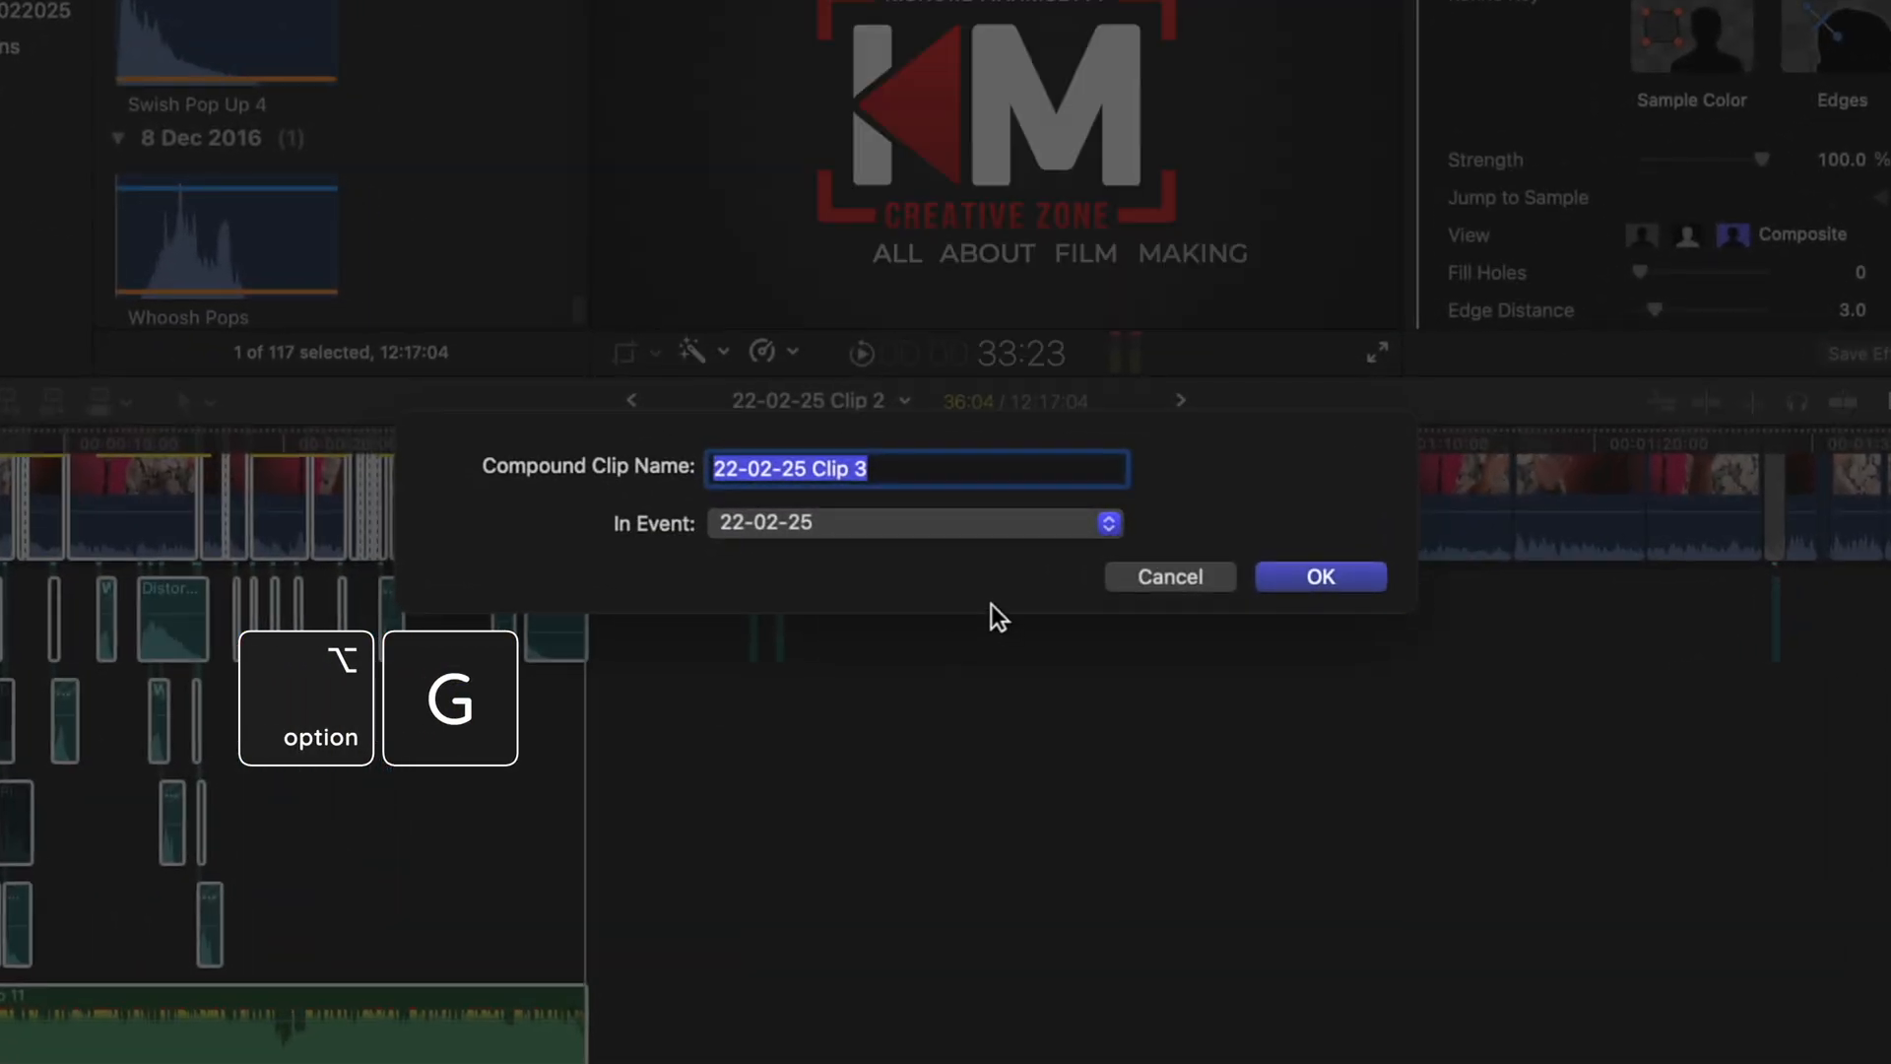
type("intro")
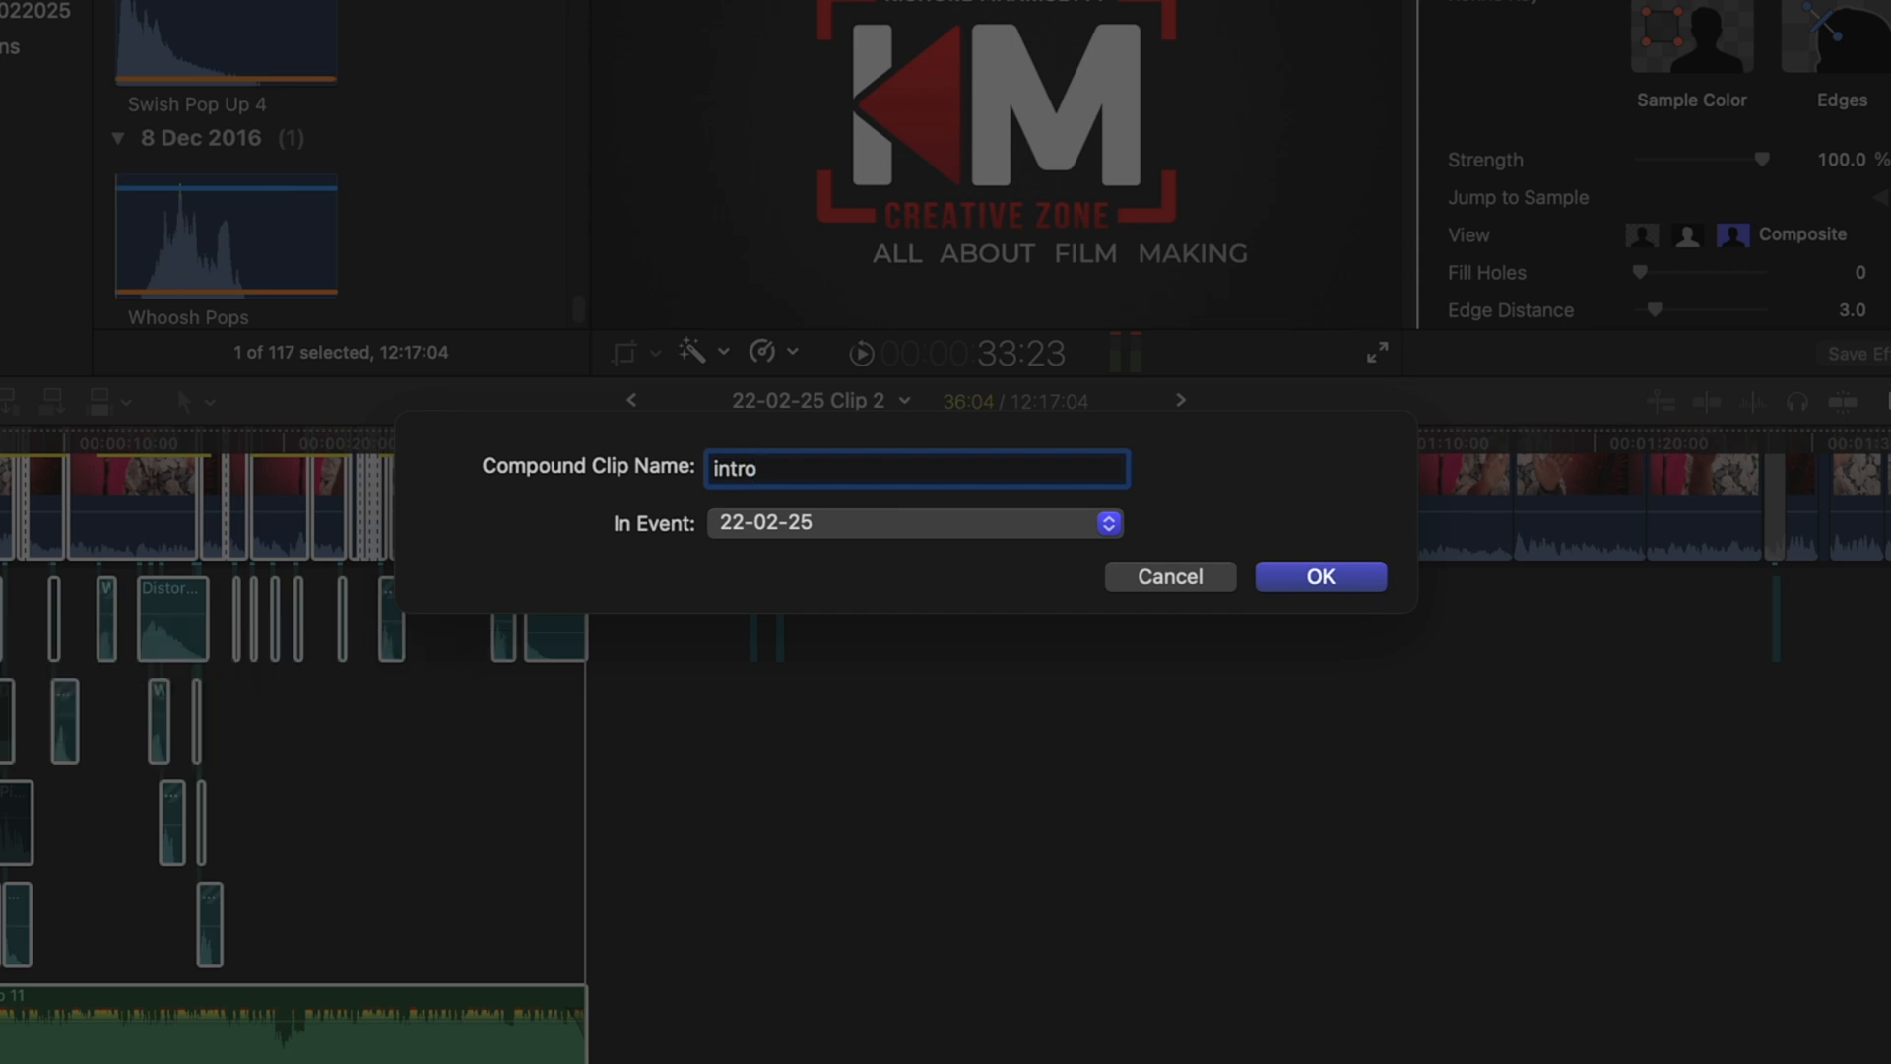
key("Return")
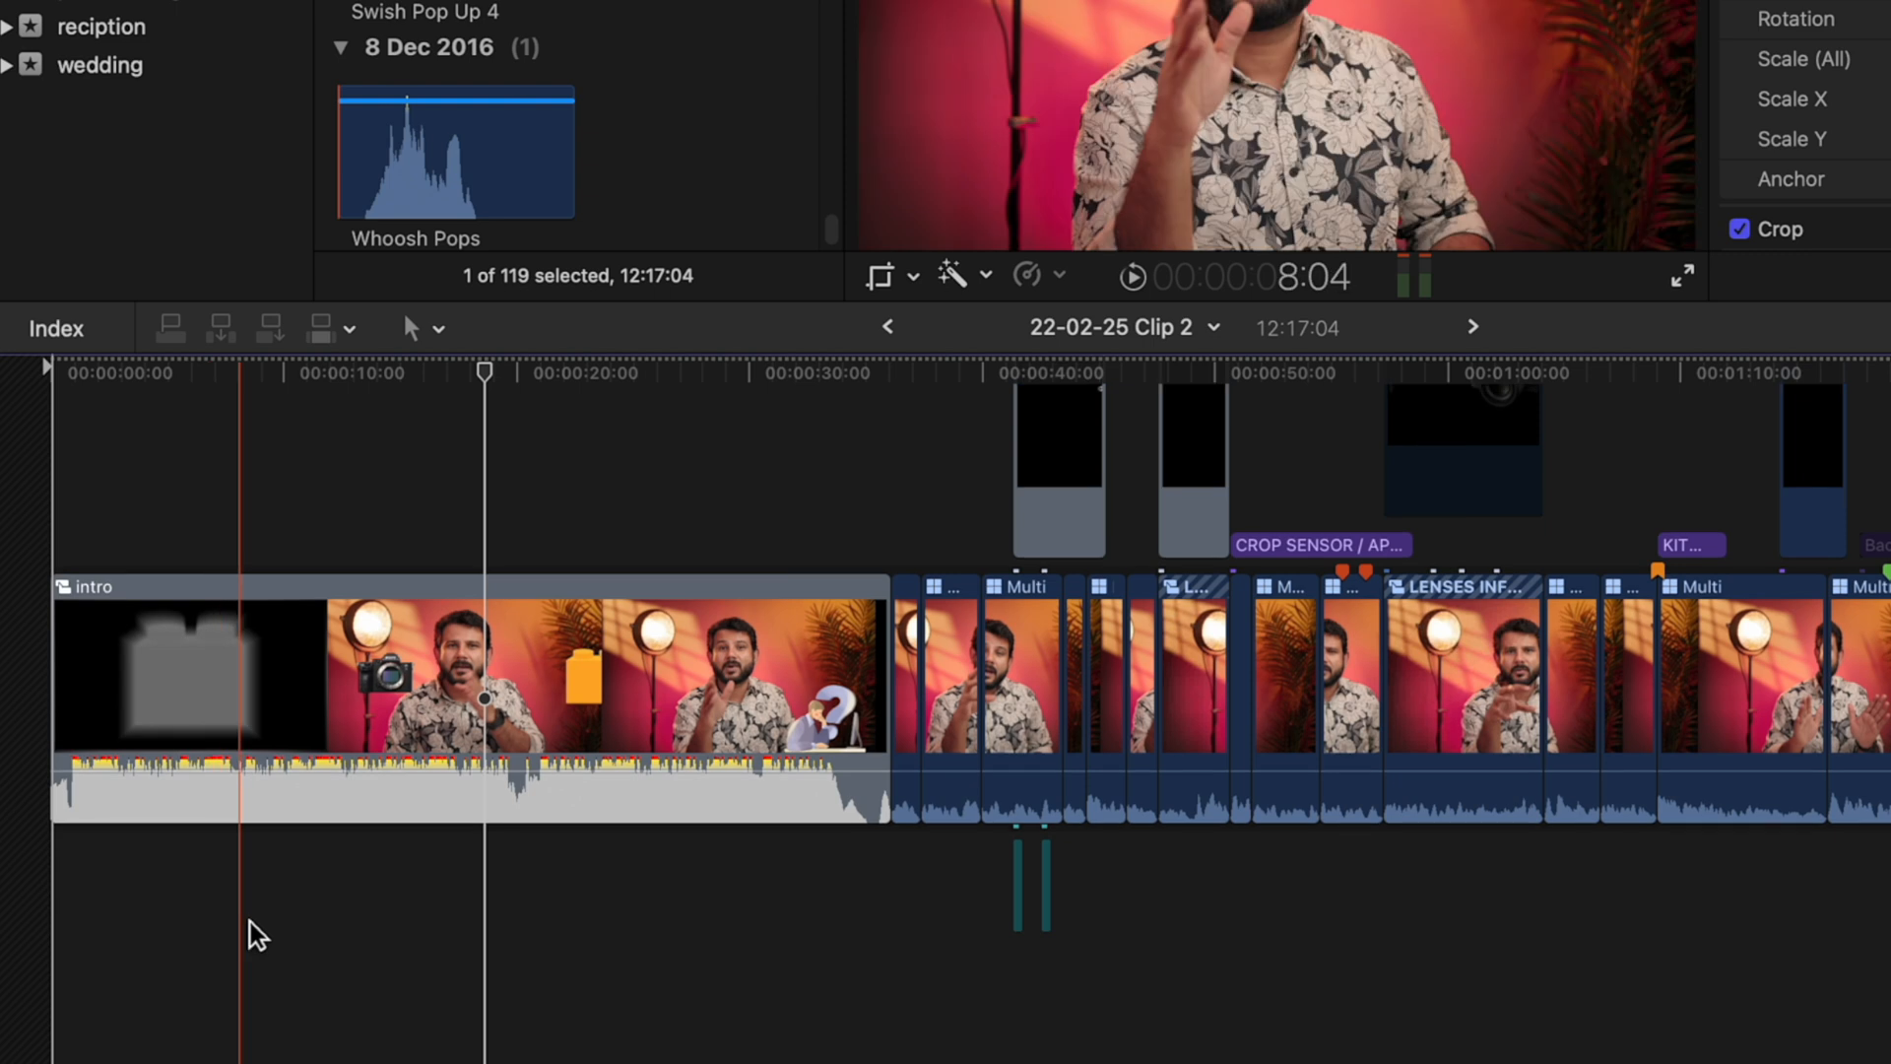
left_click(297, 647)
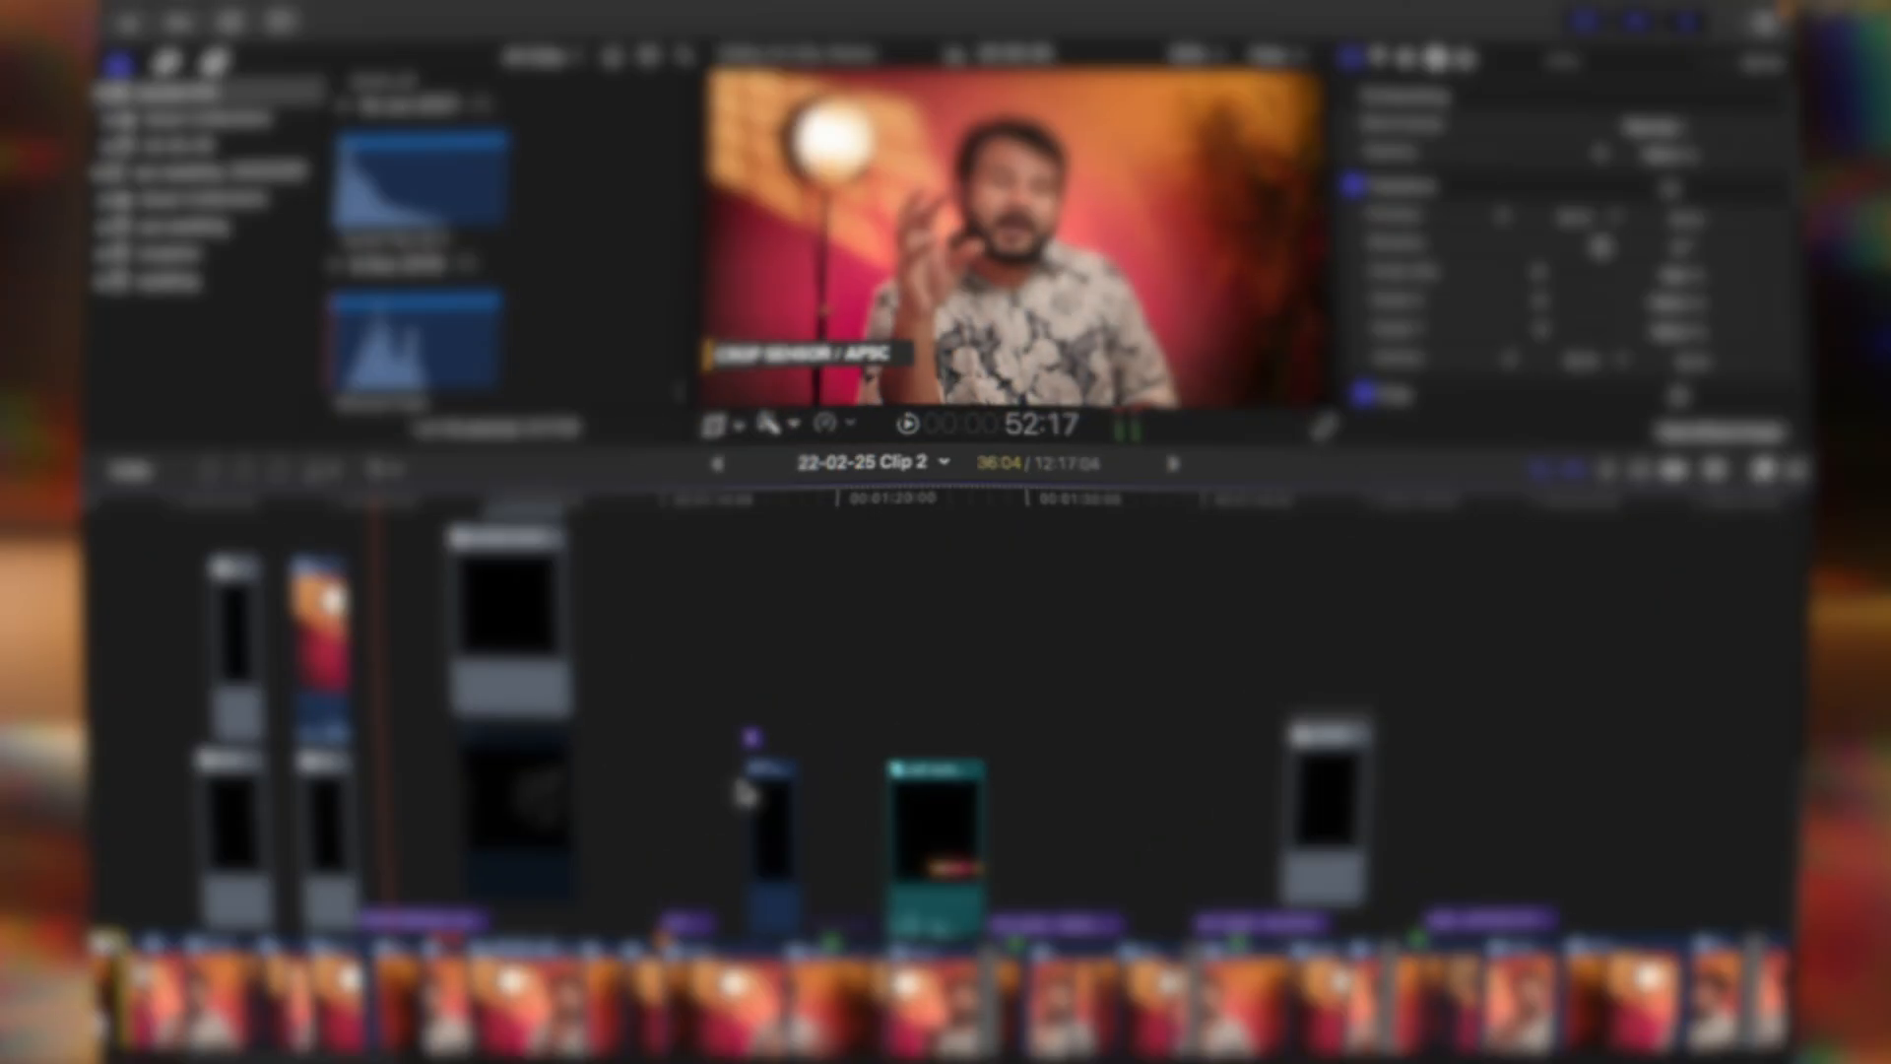
Play the social media call-out compound clip starting at about 1:22.
scroll(1029, 788, "up", 5)
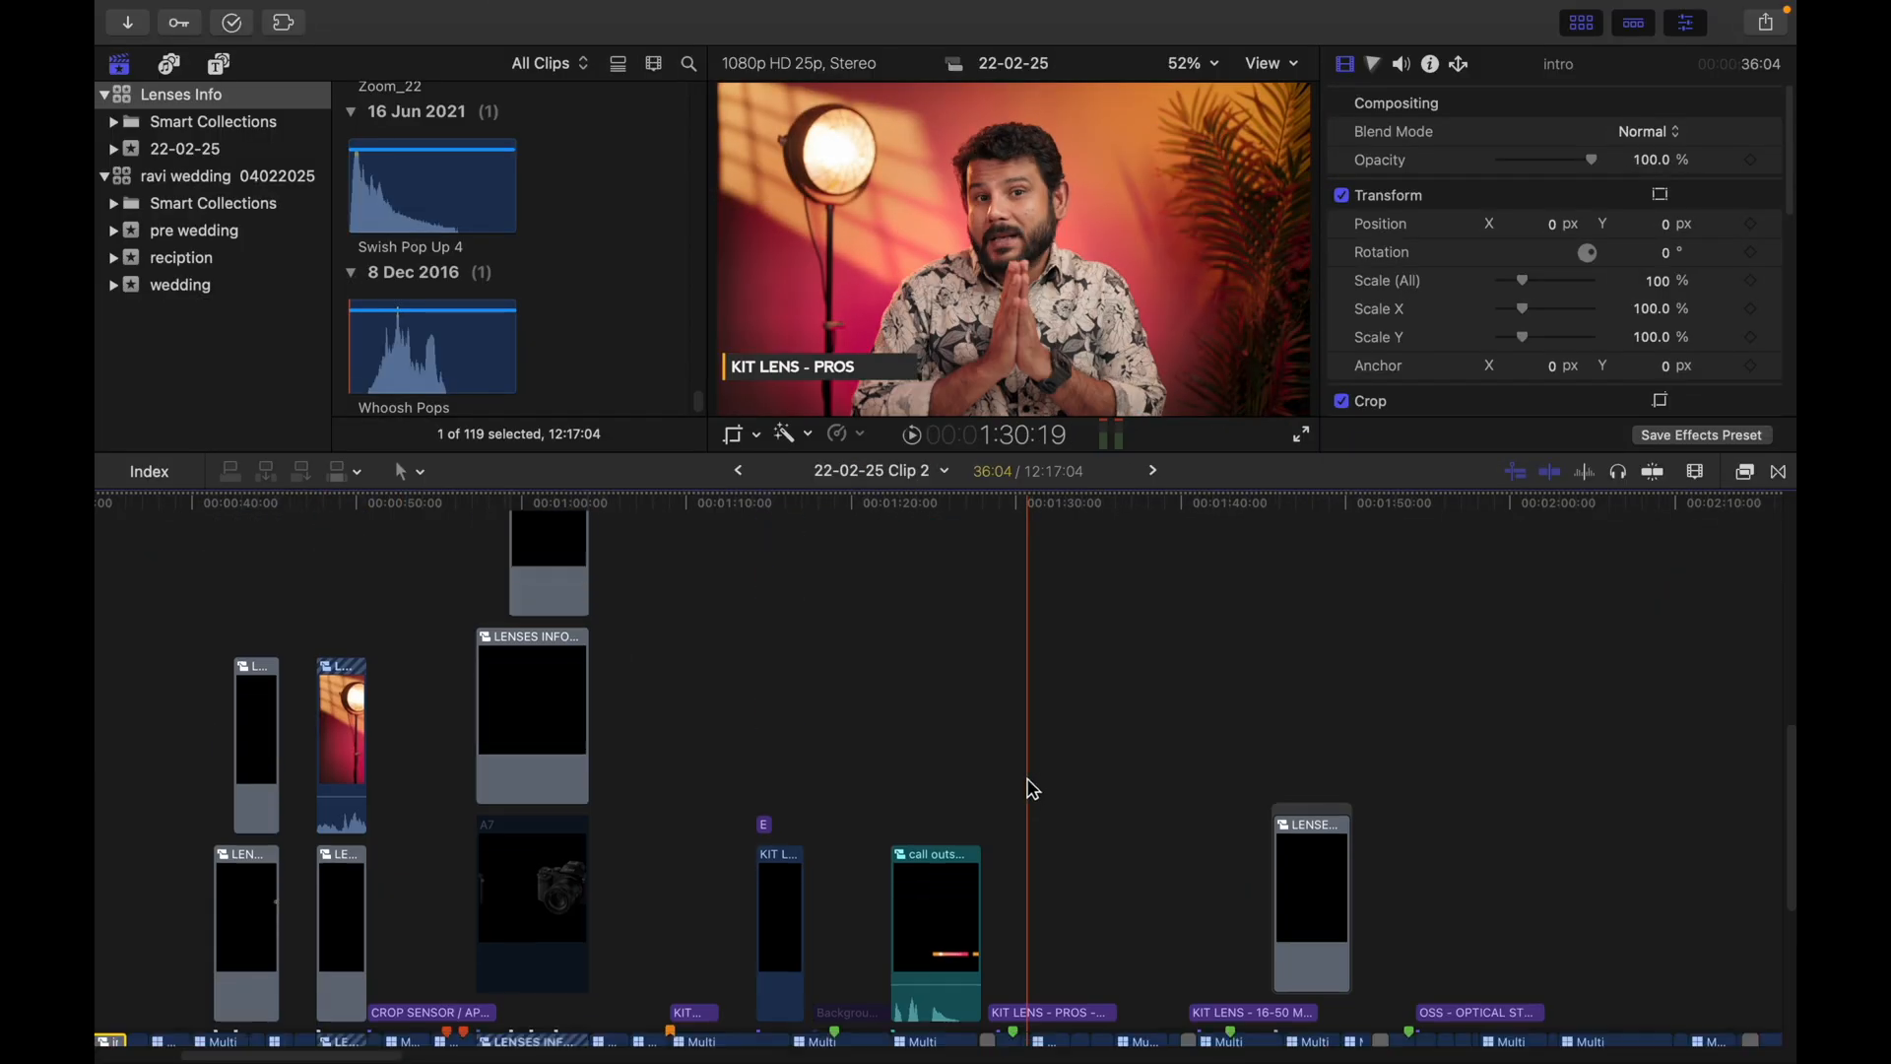
scroll(975, 773, "down", 3)
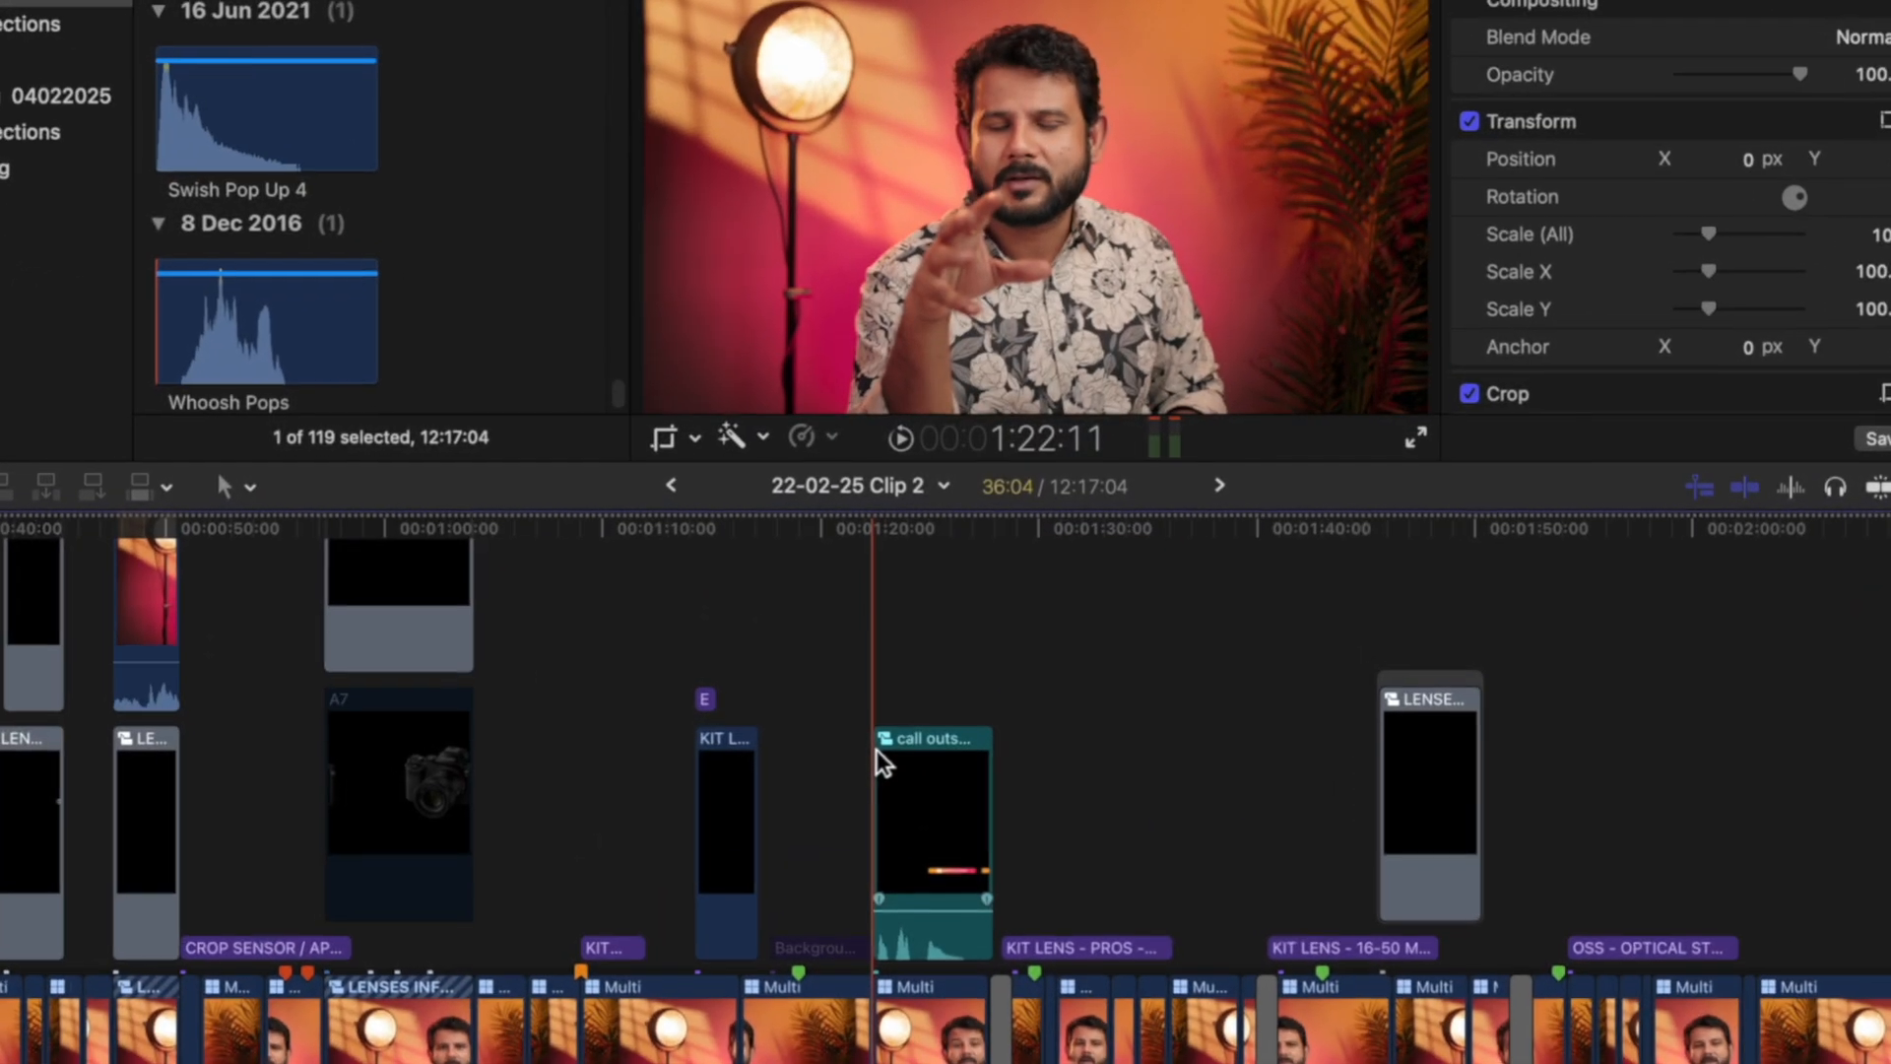
key("space")
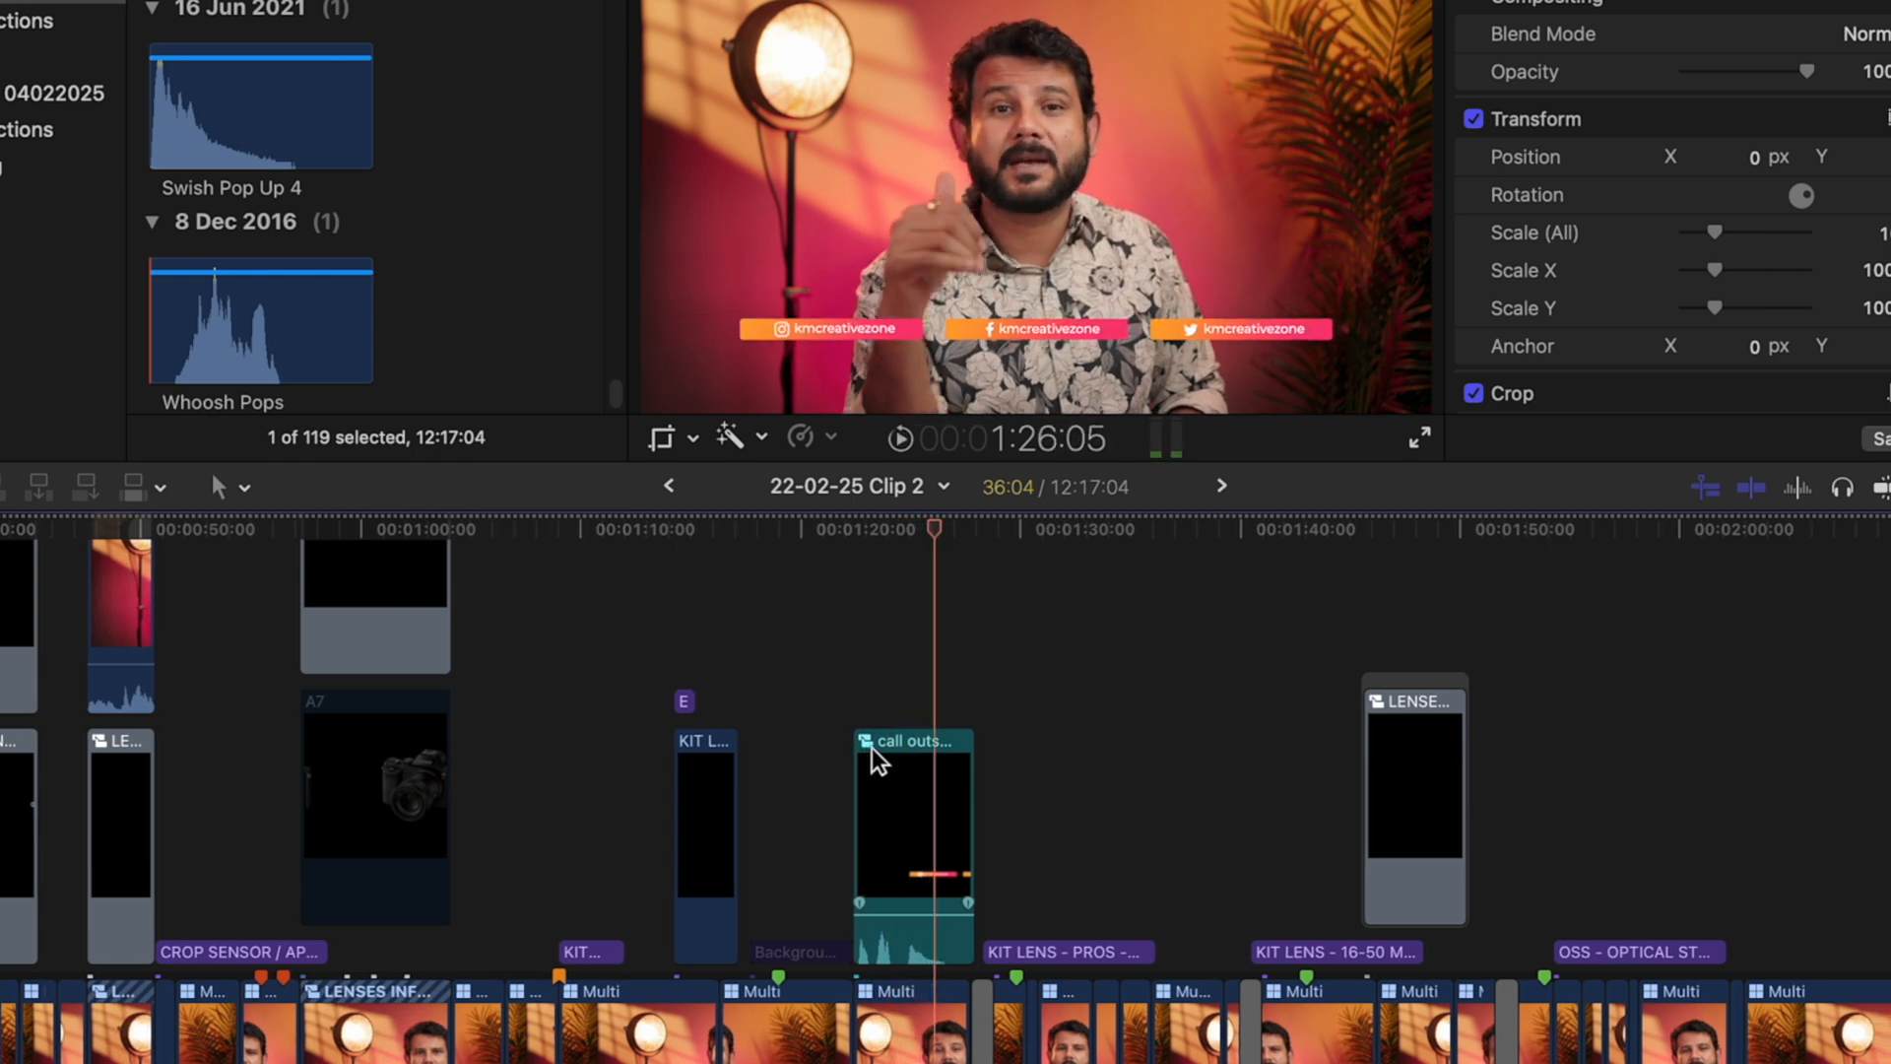
key("space")
Preview the subscribe call-out compound clip near 2:52 and duplicate it to about 3:13 on the timeline.
scroll(952, 837, "right", 10)
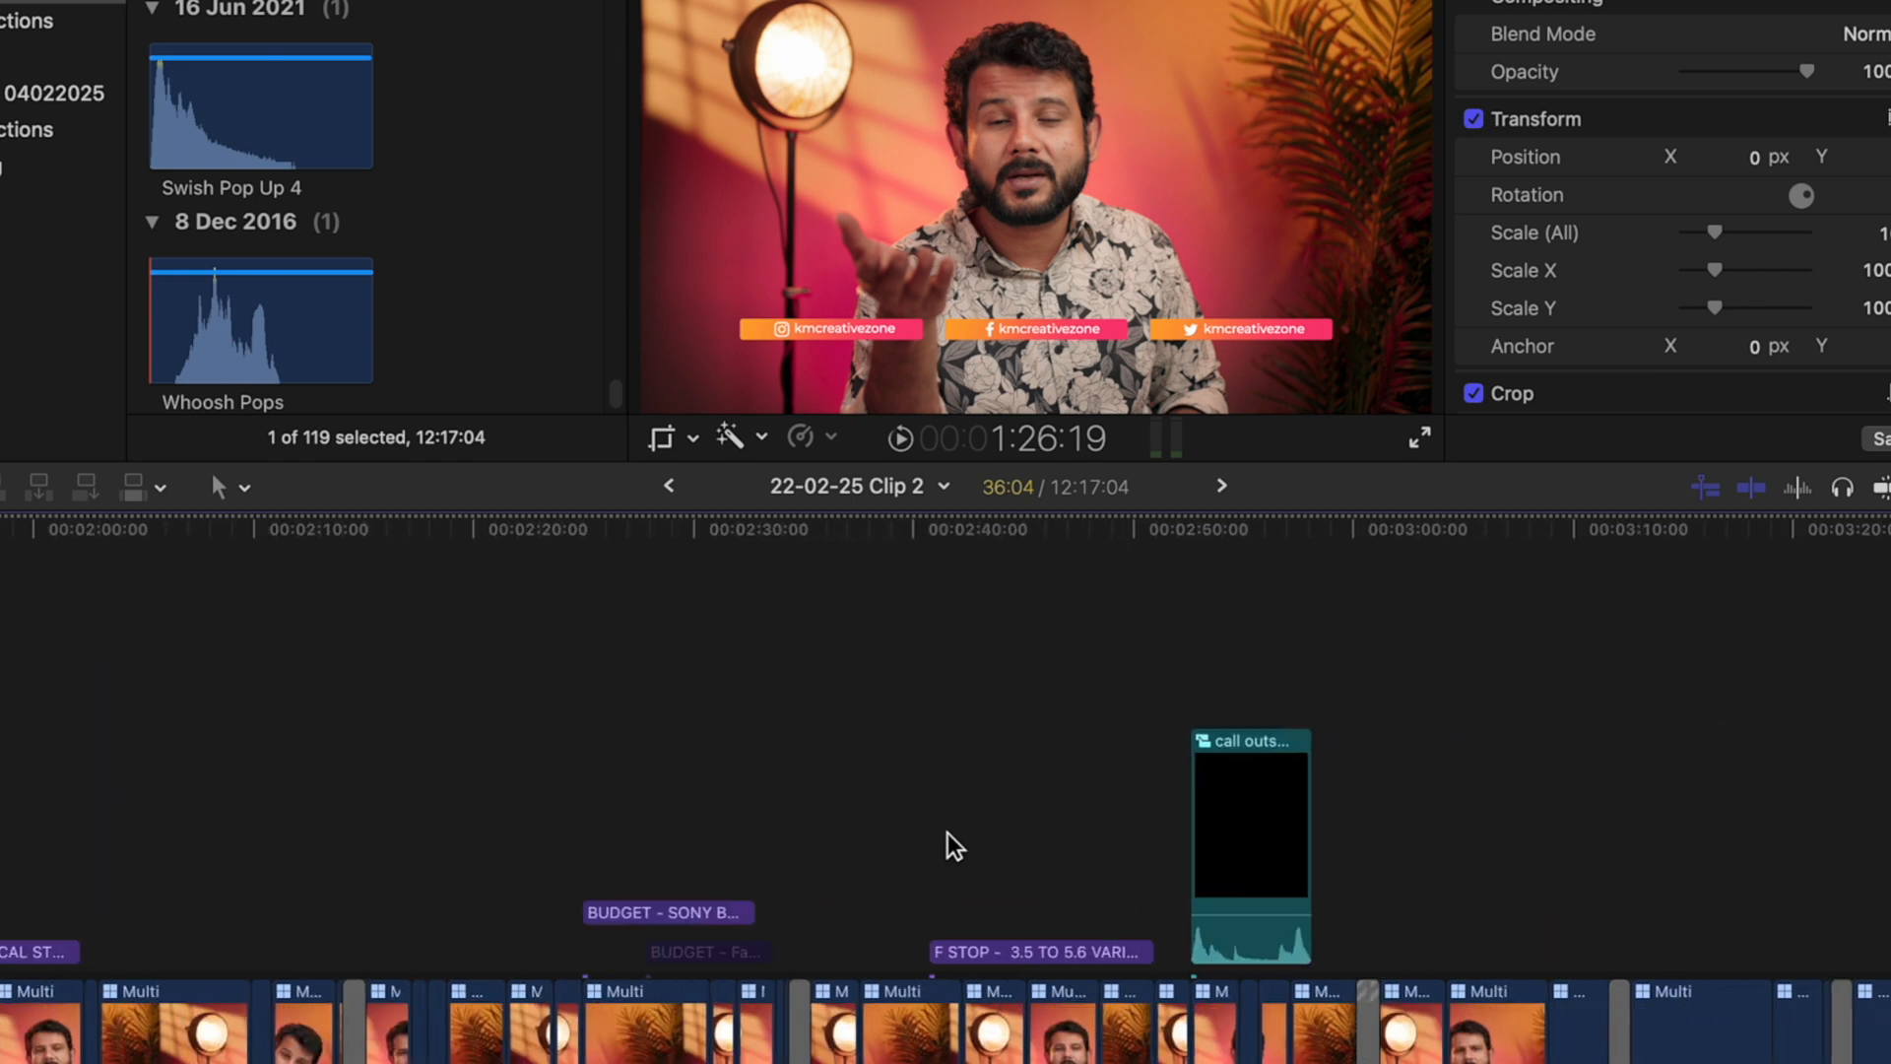
left_click(1196, 593)
key("space")
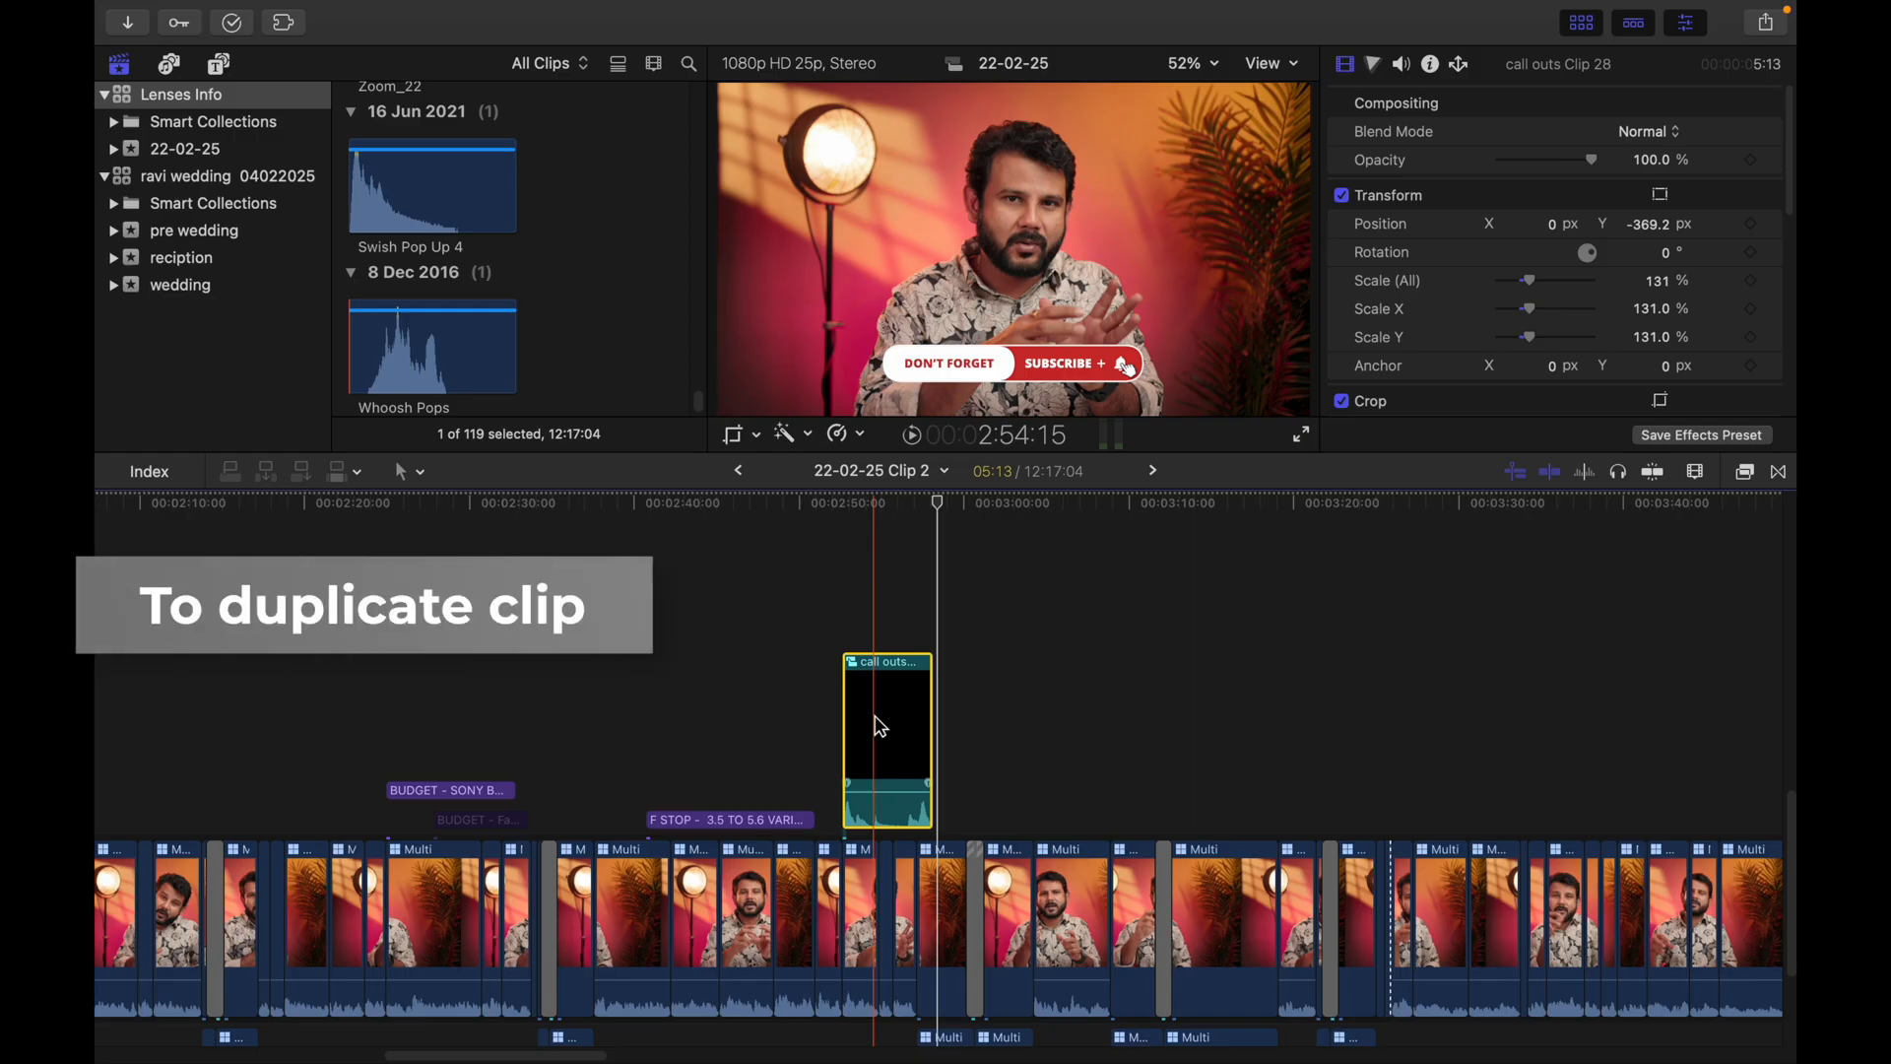
left_click_drag(880, 727, 1215, 640)
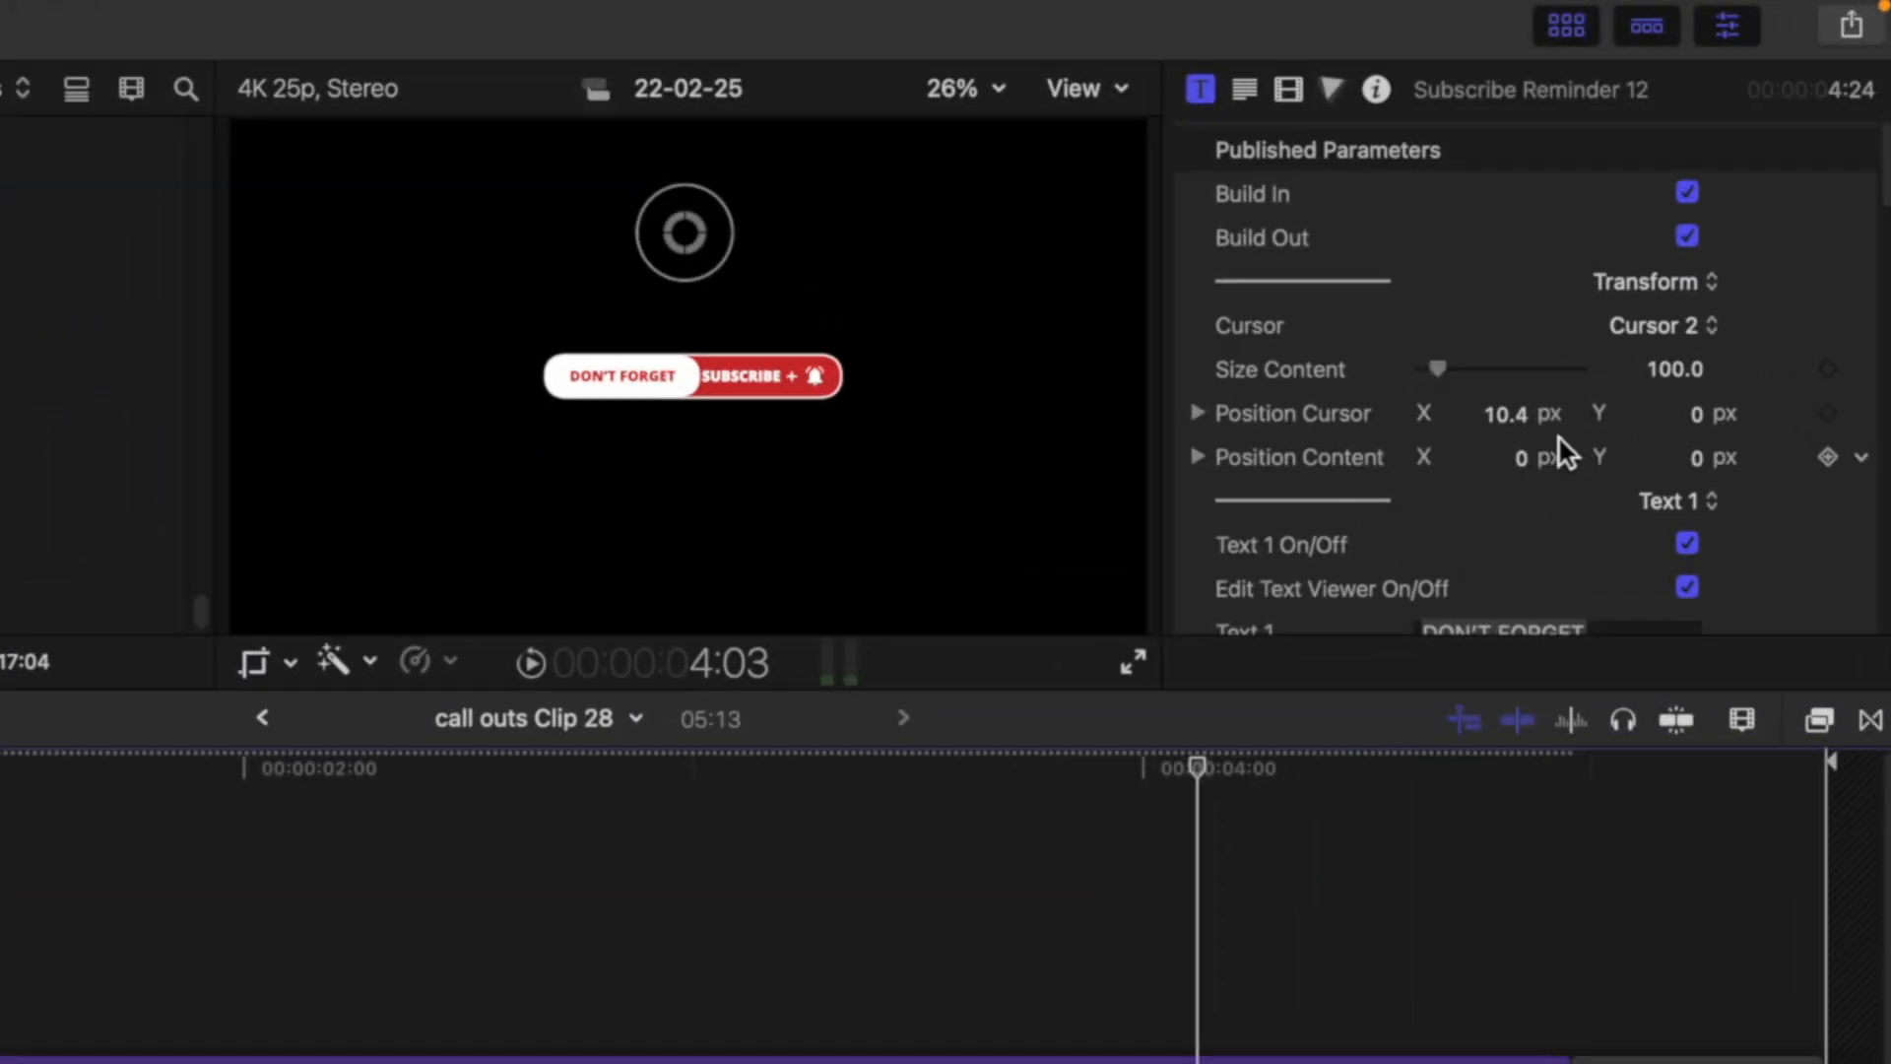
Set the Subscribe Reminder title's shape Color 2 to Blue inside the call-out compound clip and return to the parent timeline.
scroll(1576, 429, "down", 10)
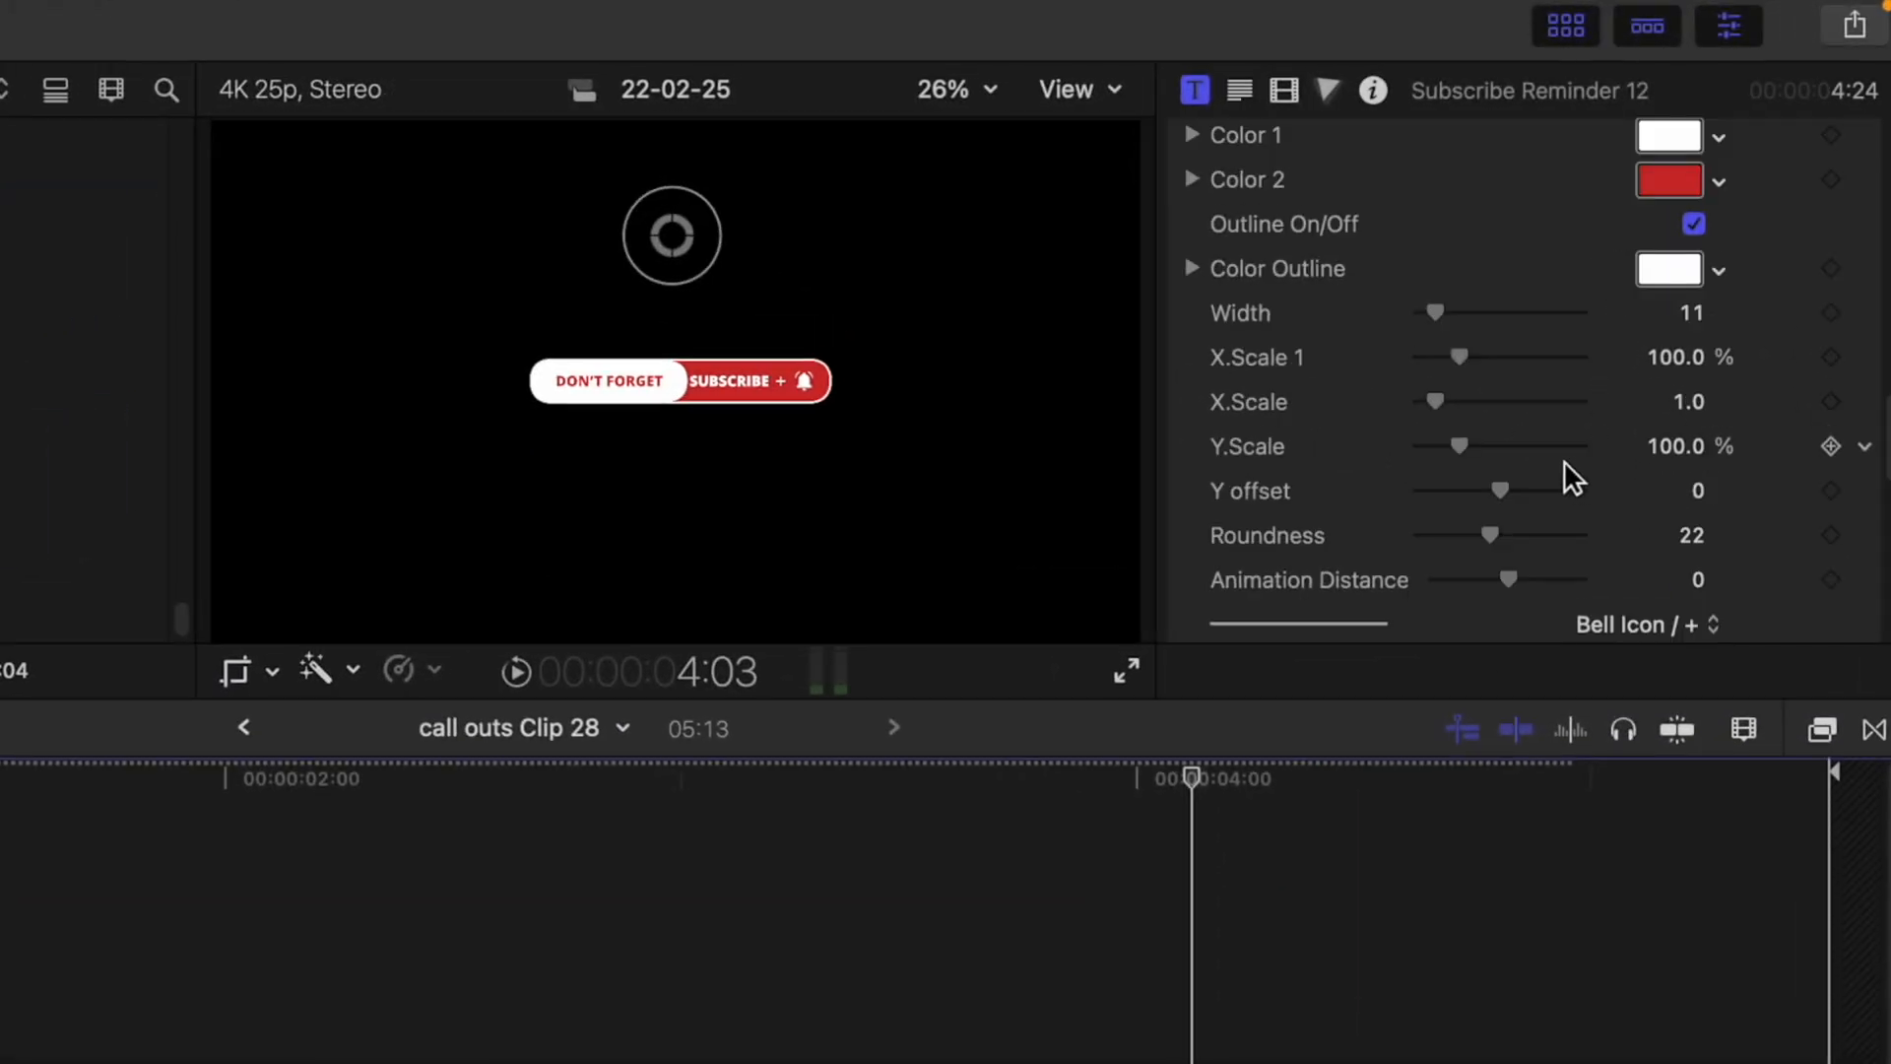
scroll(1564, 459, "up", 5)
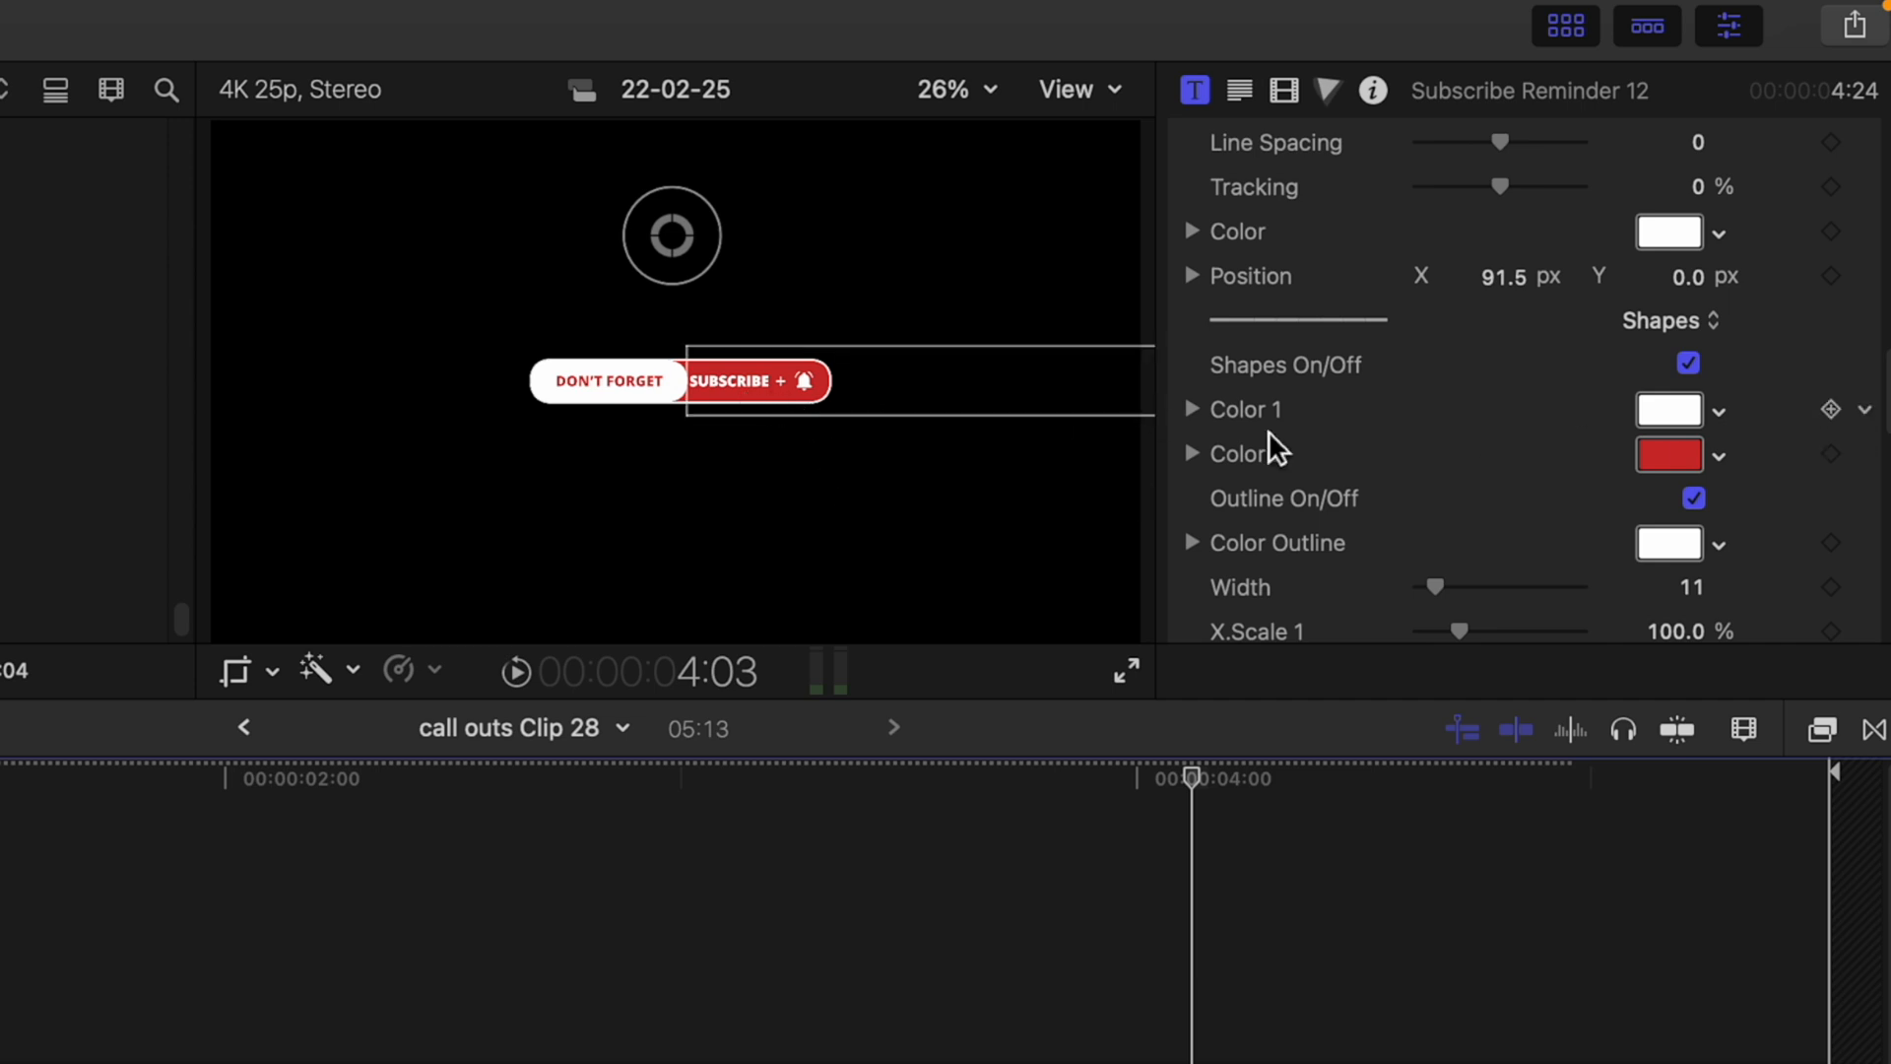
left_click(1669, 459)
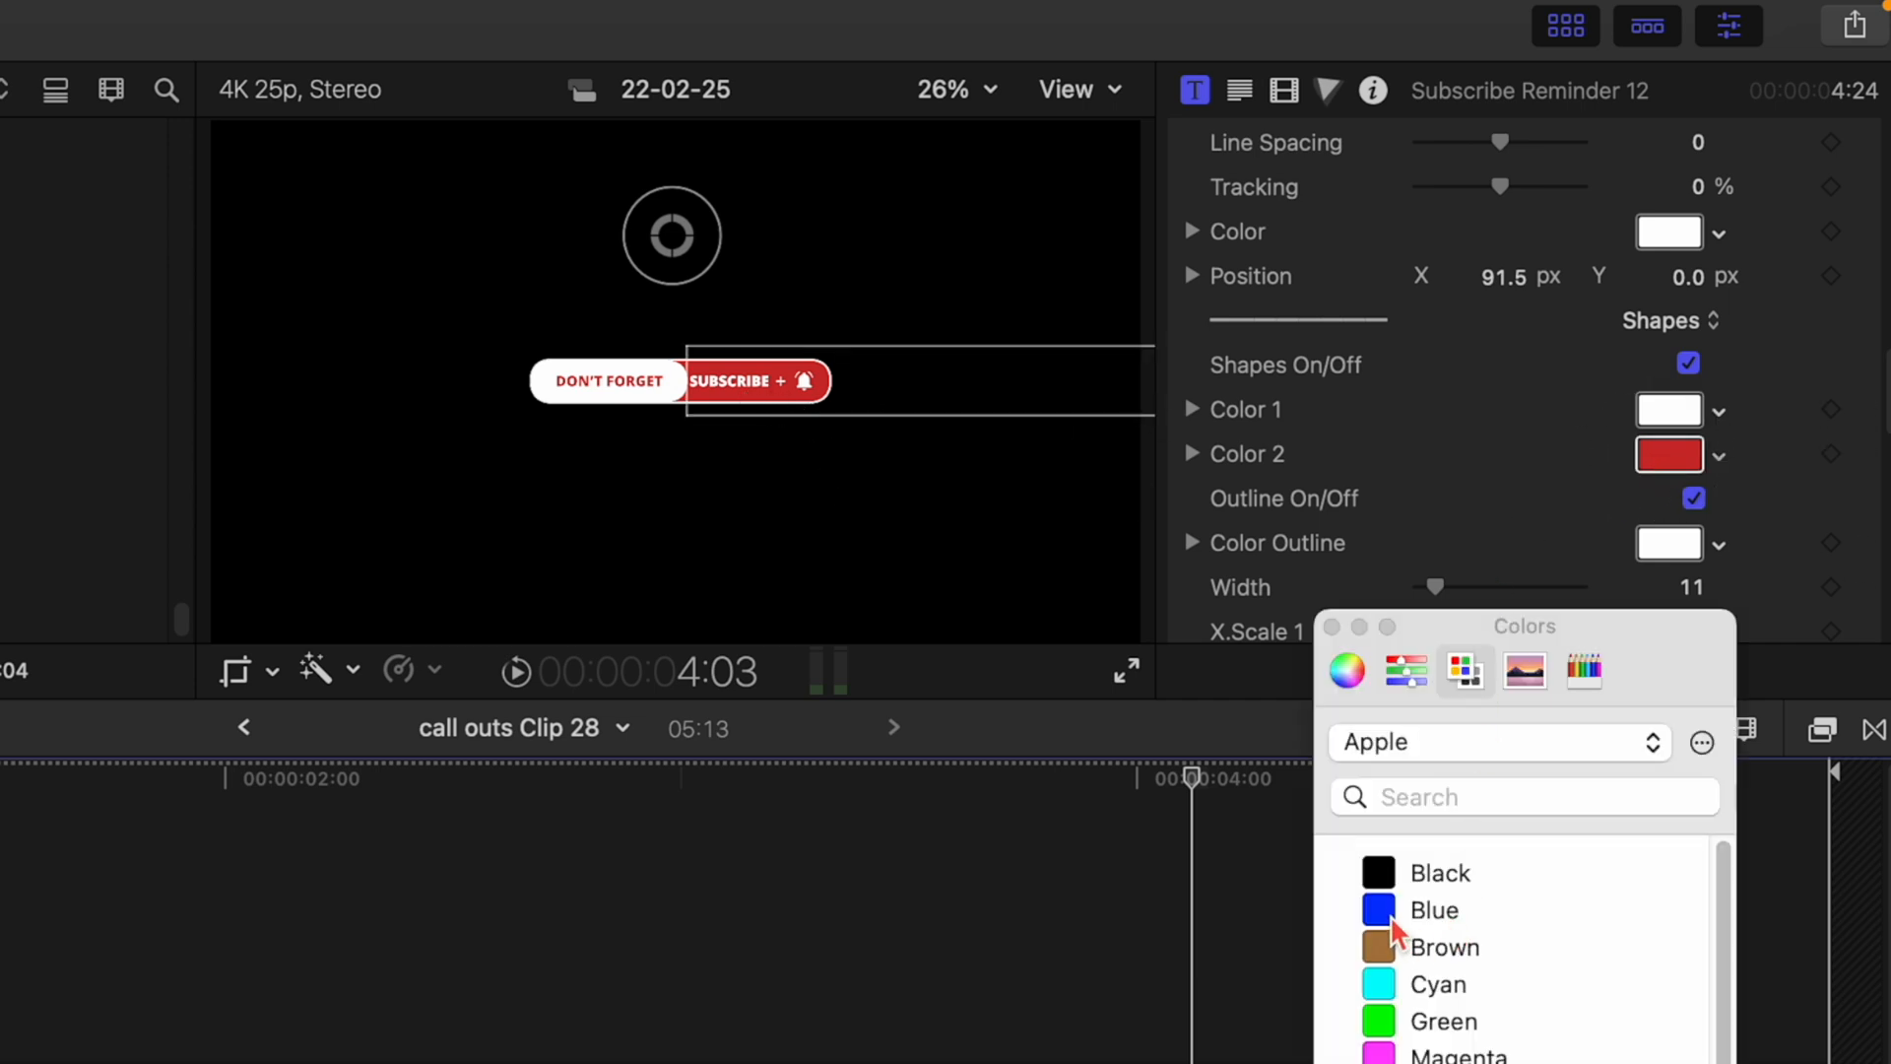
left_click(1332, 628)
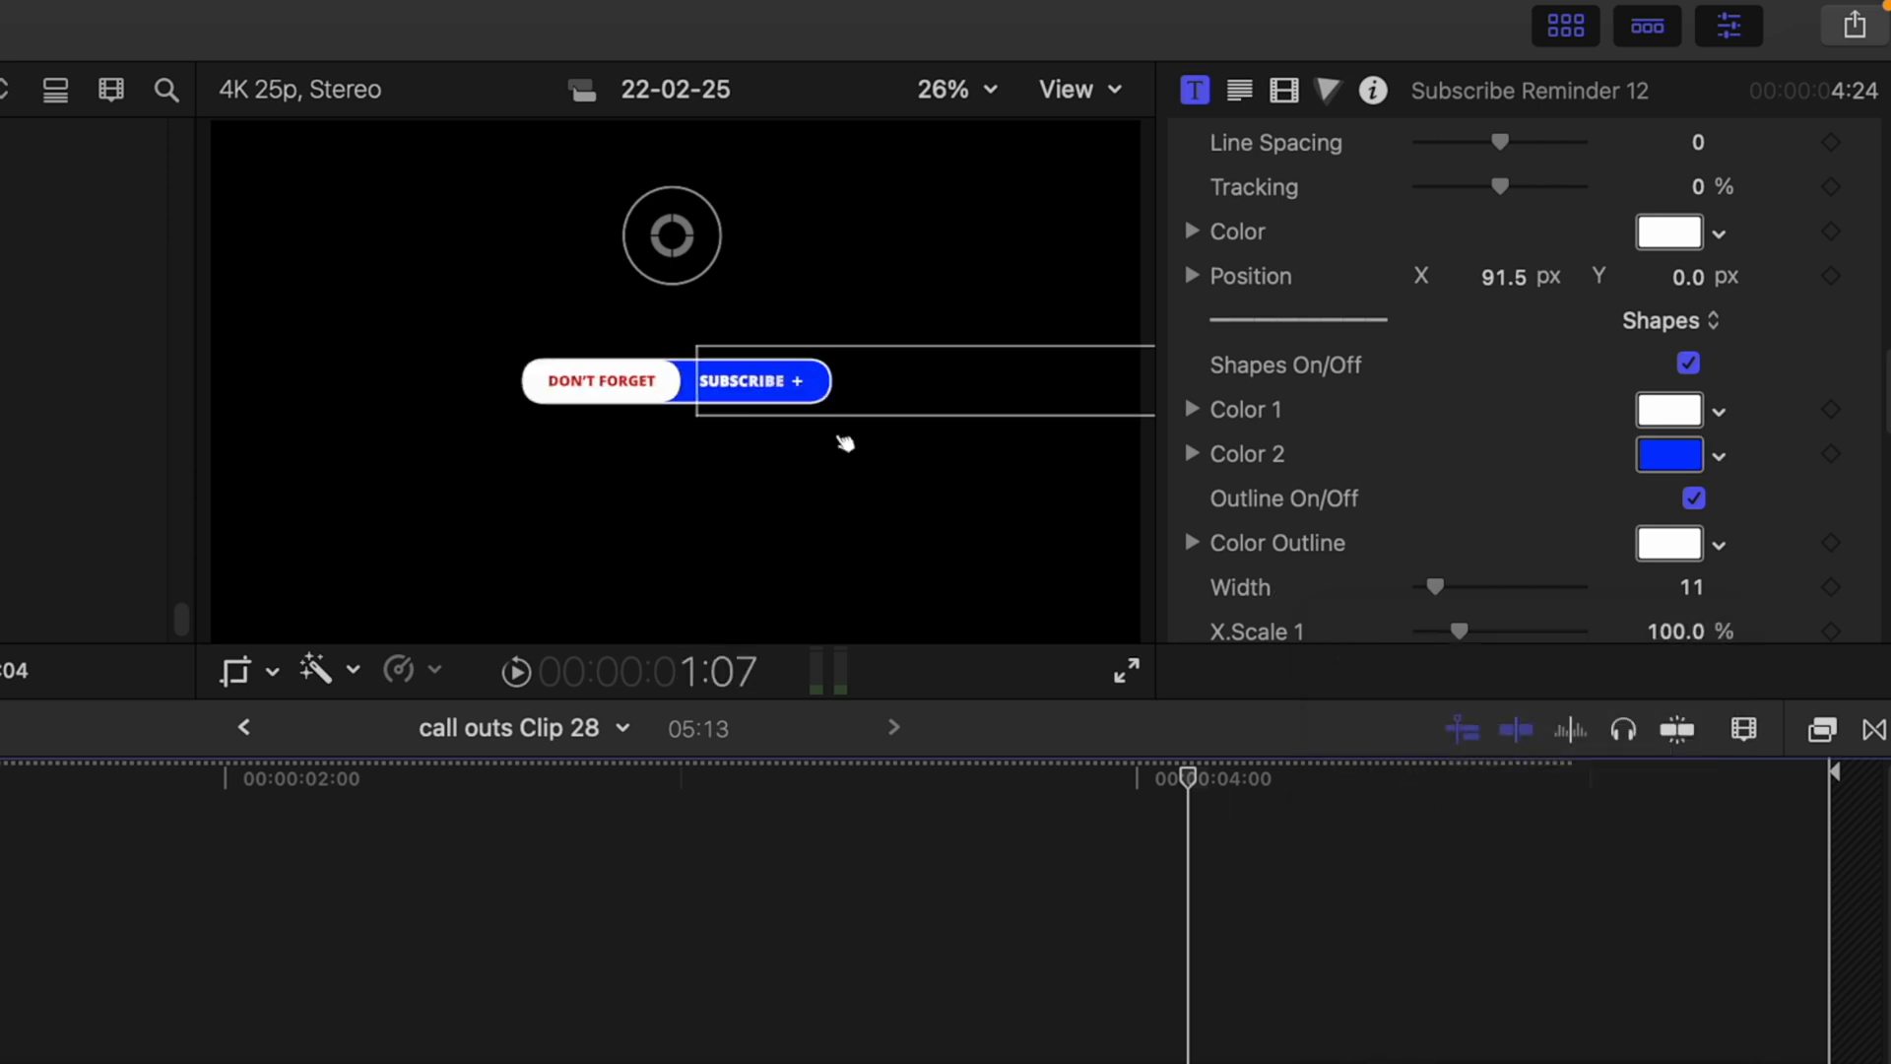
left_click(245, 729)
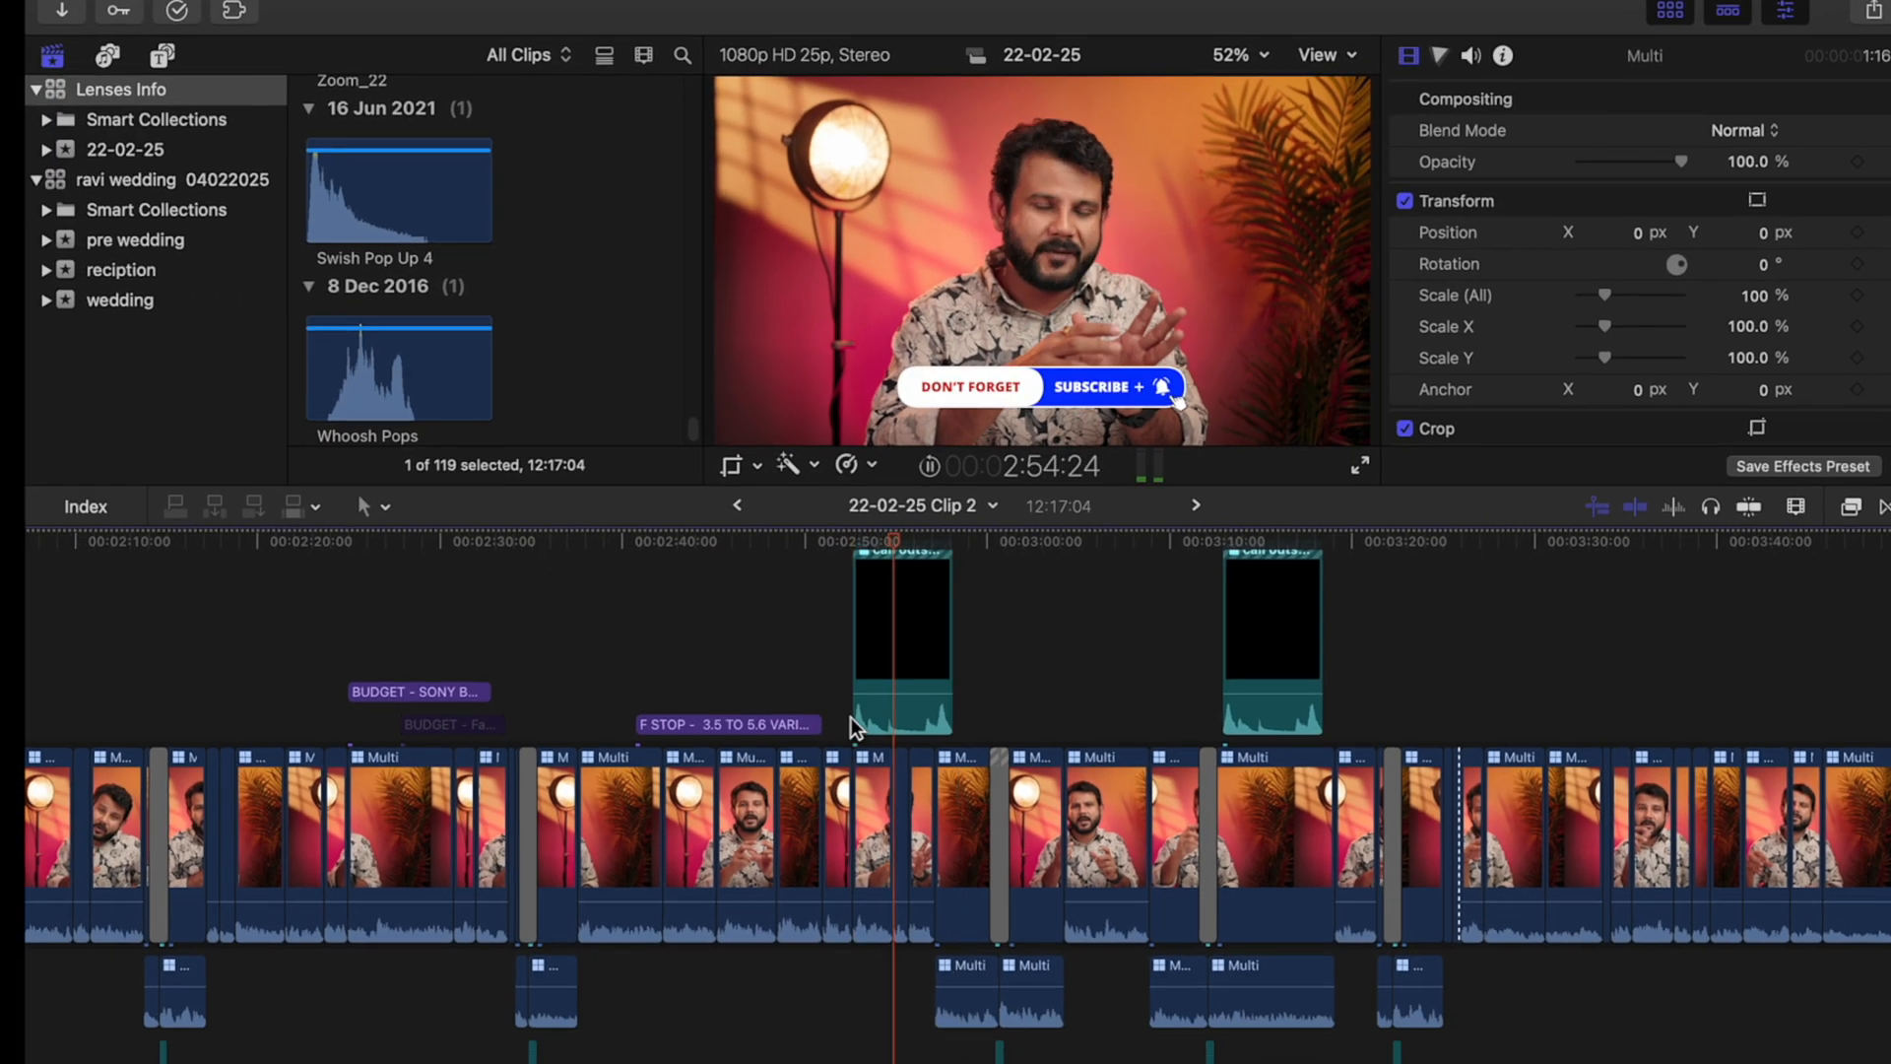
Play the original and duplicated subscribe call-outs to compare their button colours.
left_click(870, 707)
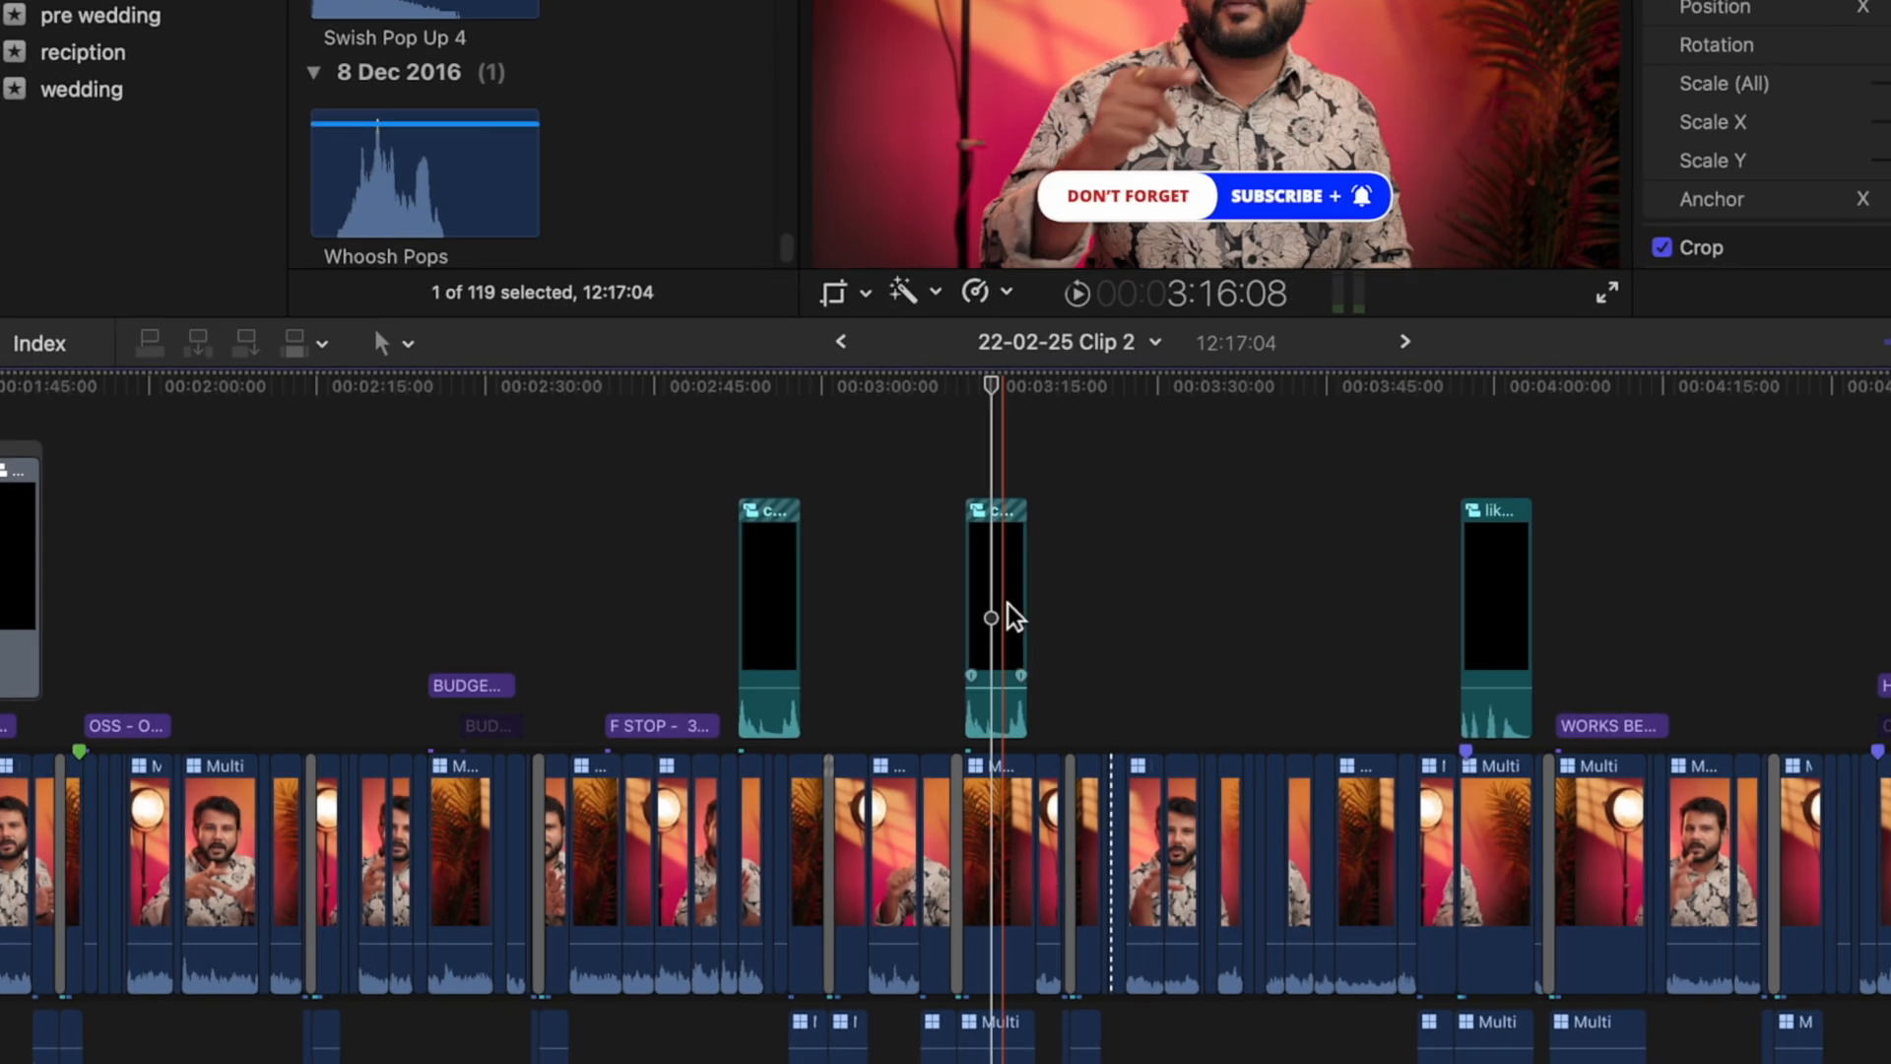
left_click(764, 602)
key("space")
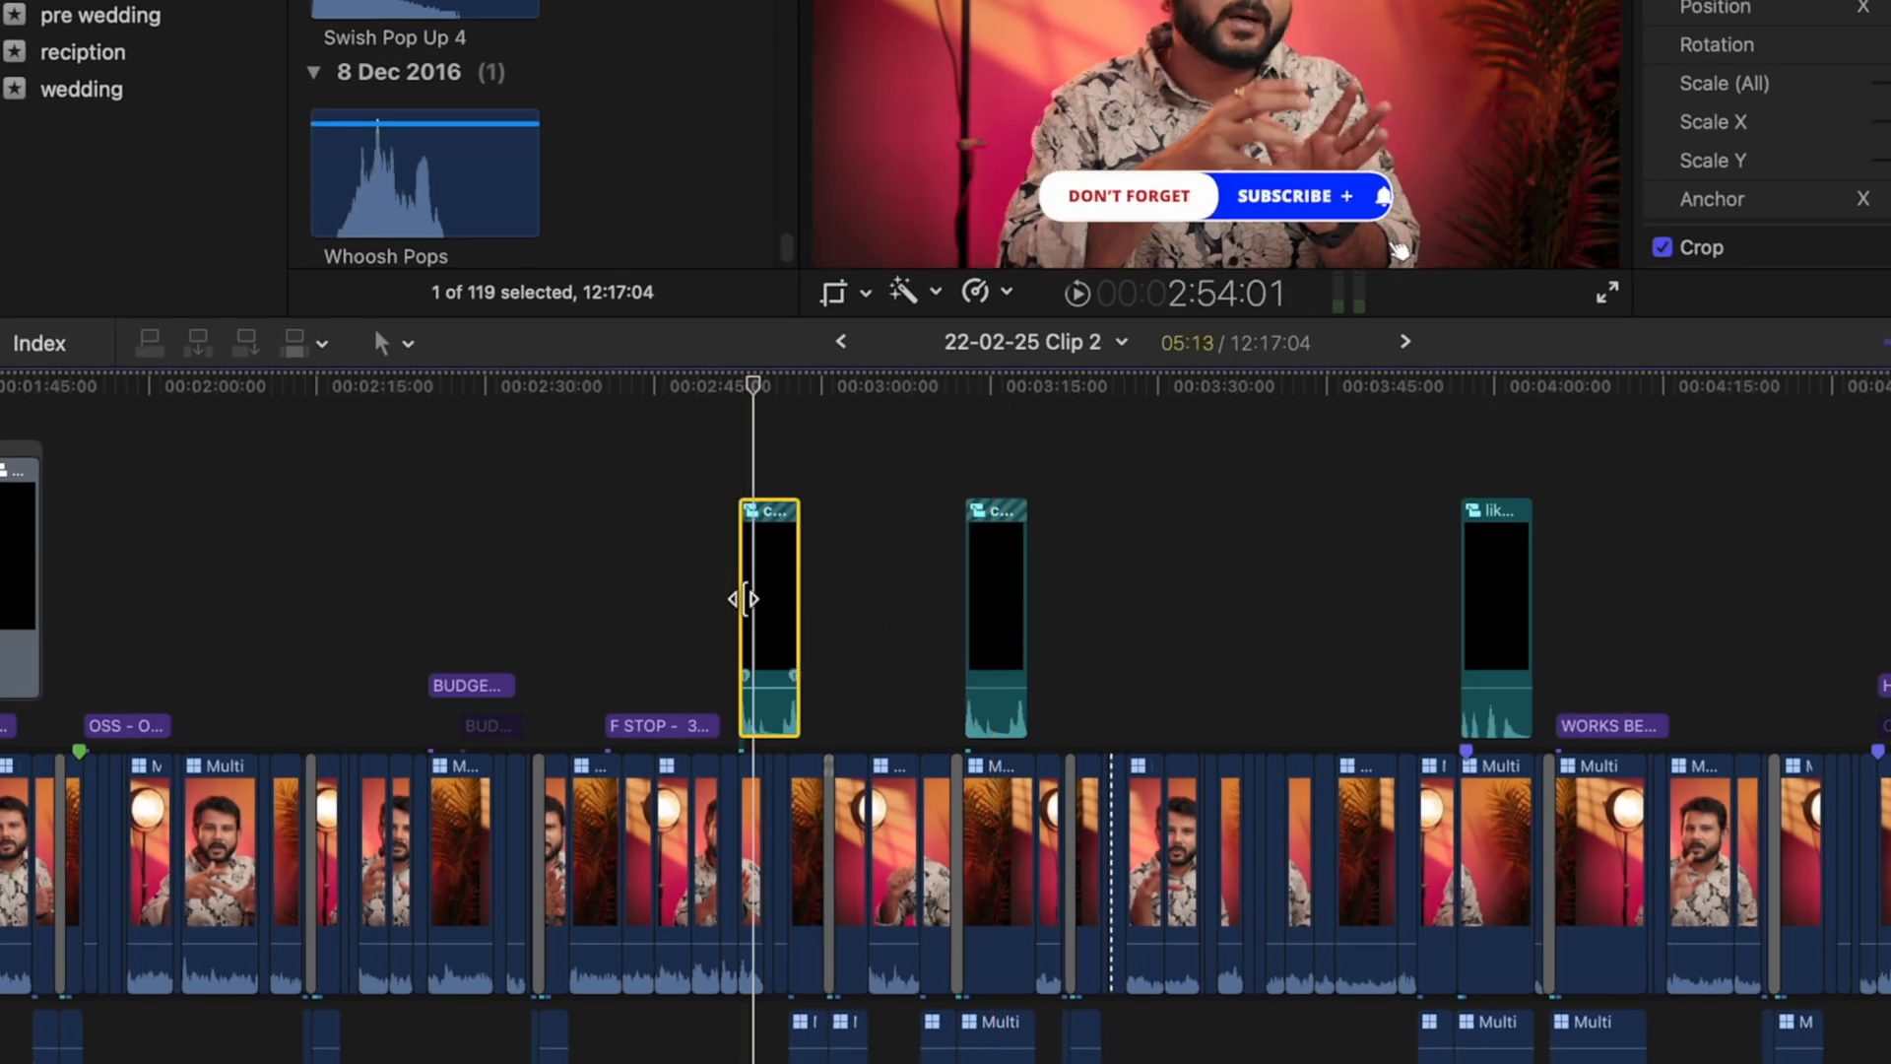
key("space")
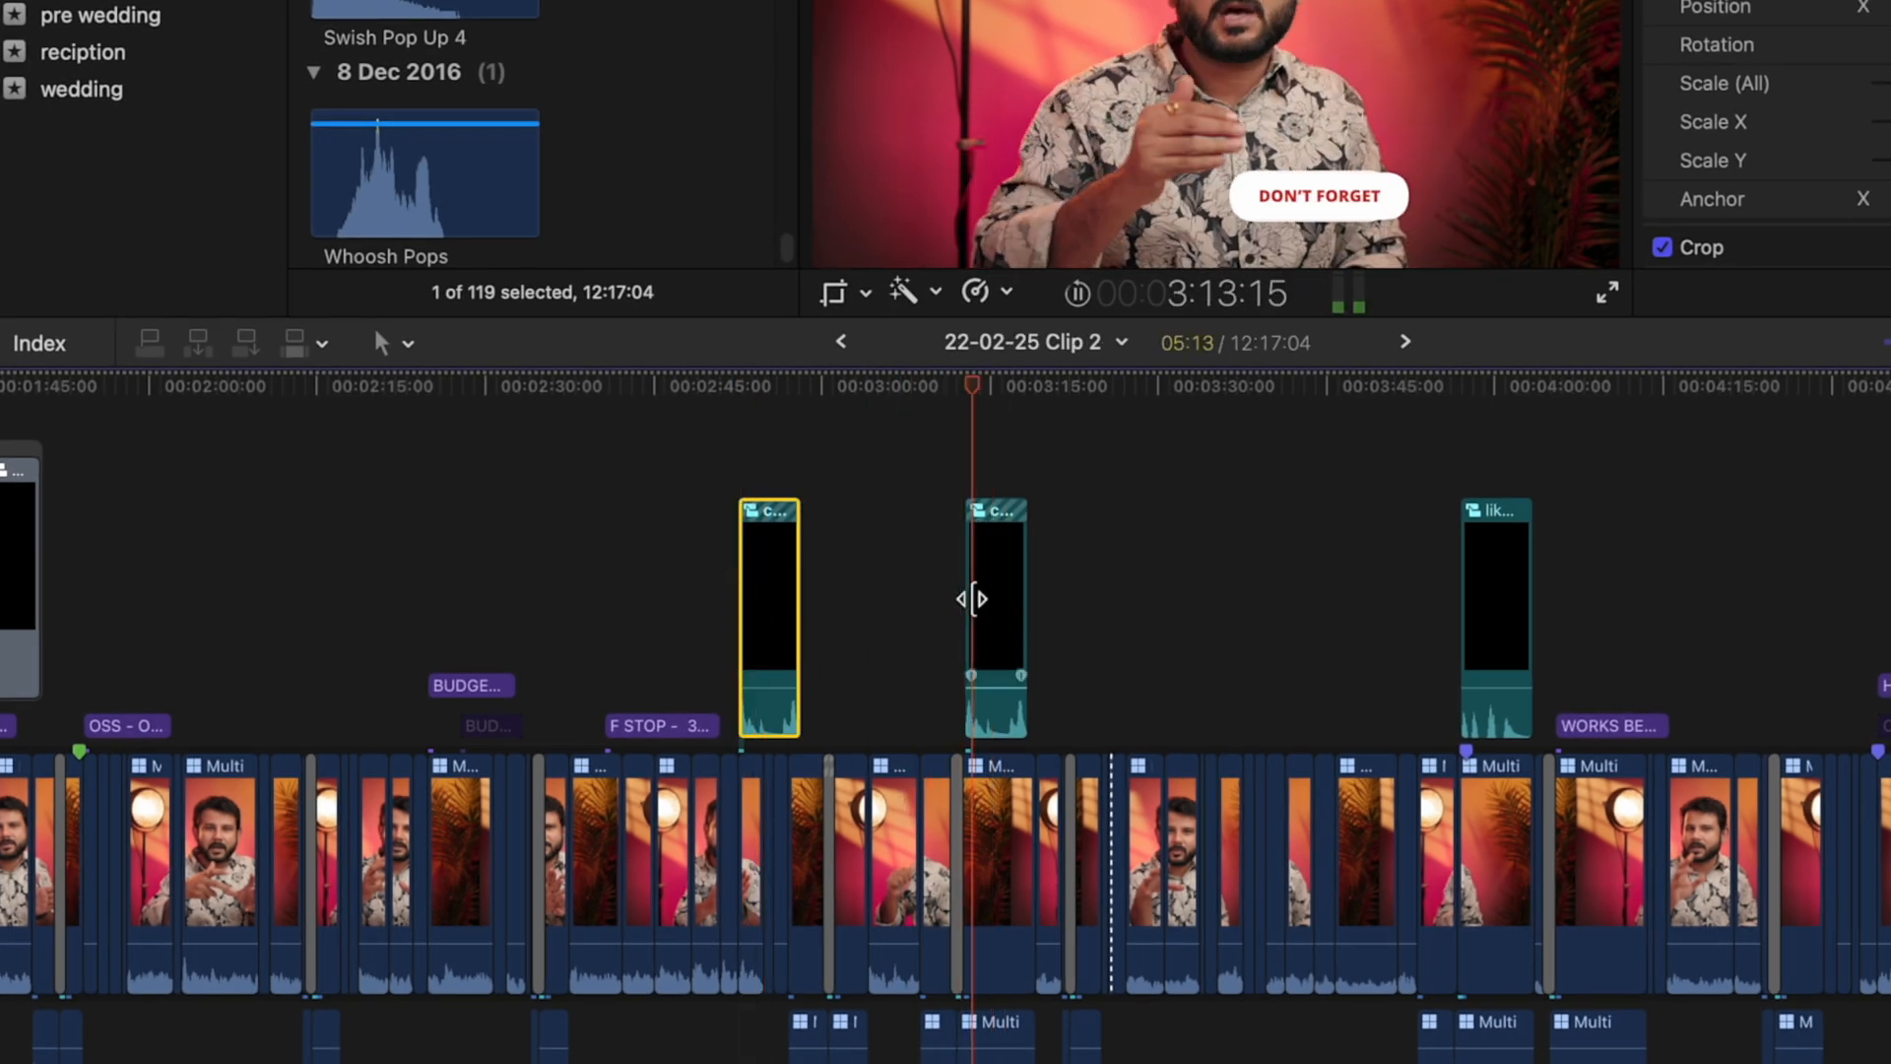
key("space")
key("space")
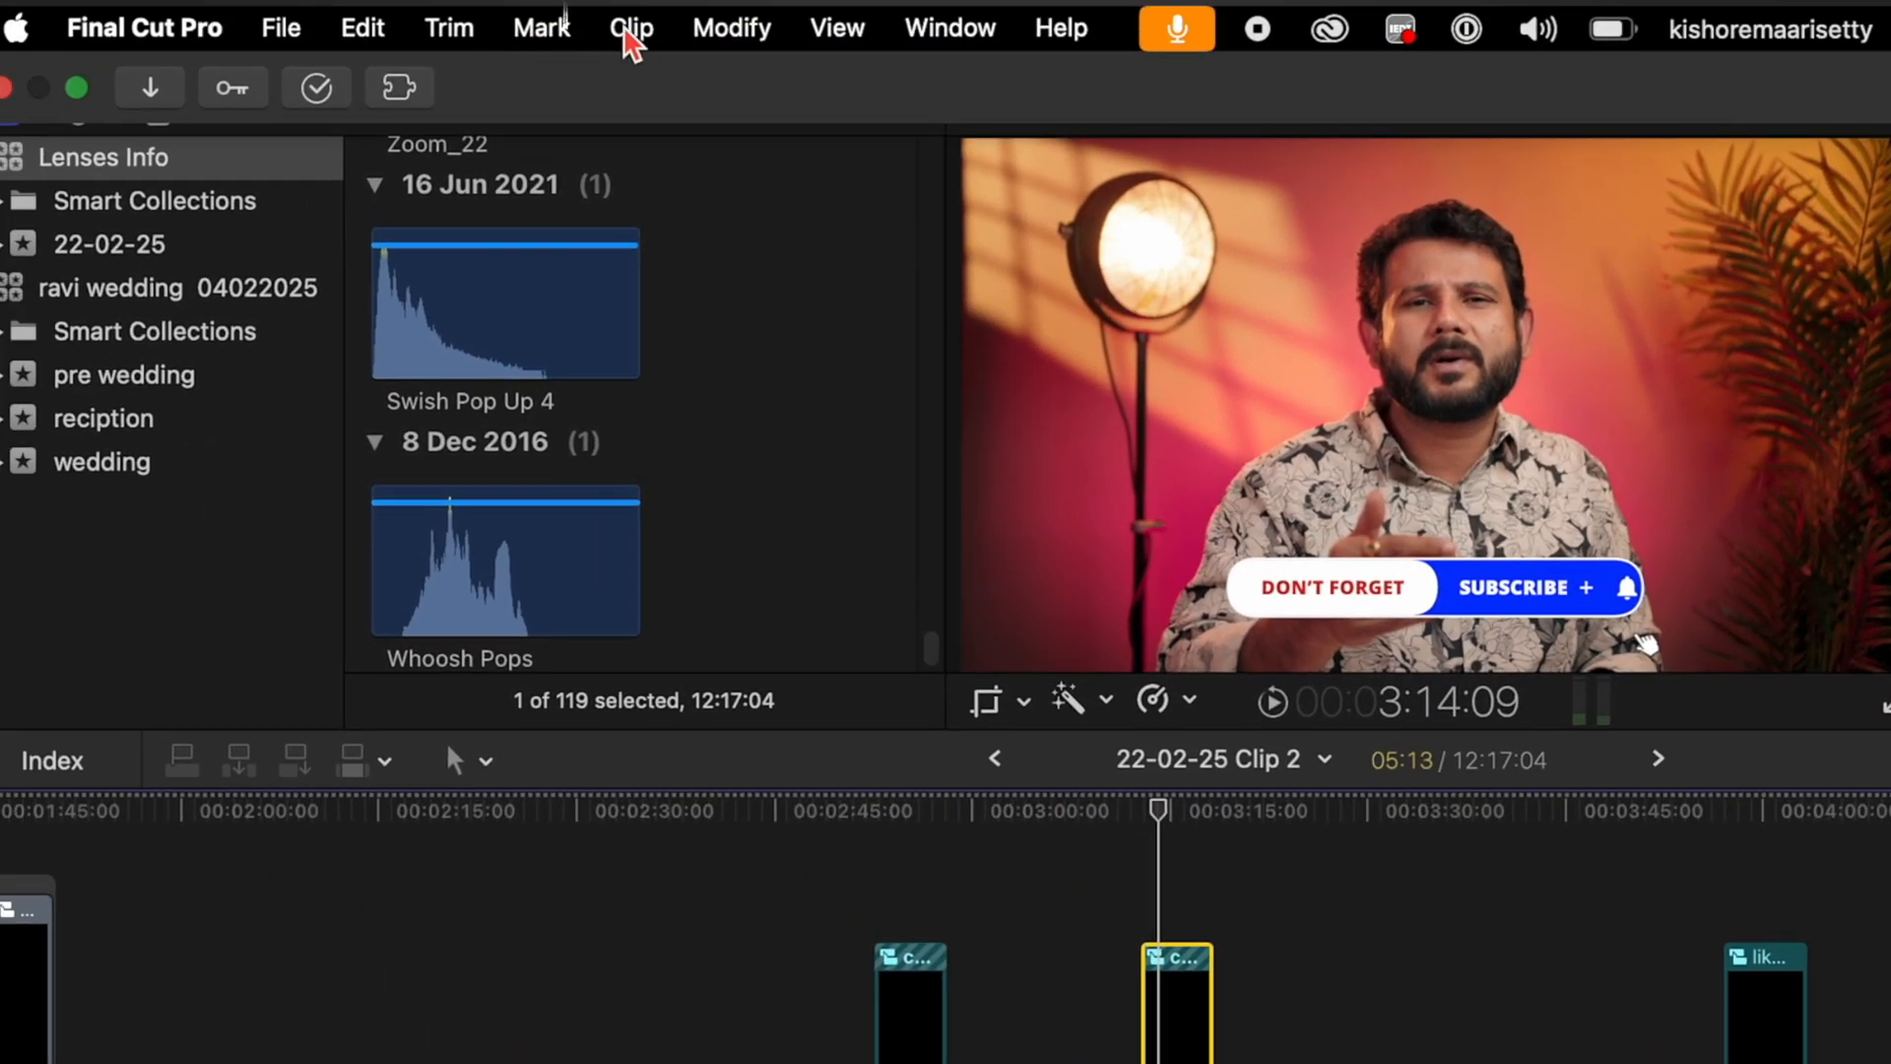
Make the duplicated subscribe call-out at about 3:13 independent with Reference New Parent Clip.
left_click(631, 30)
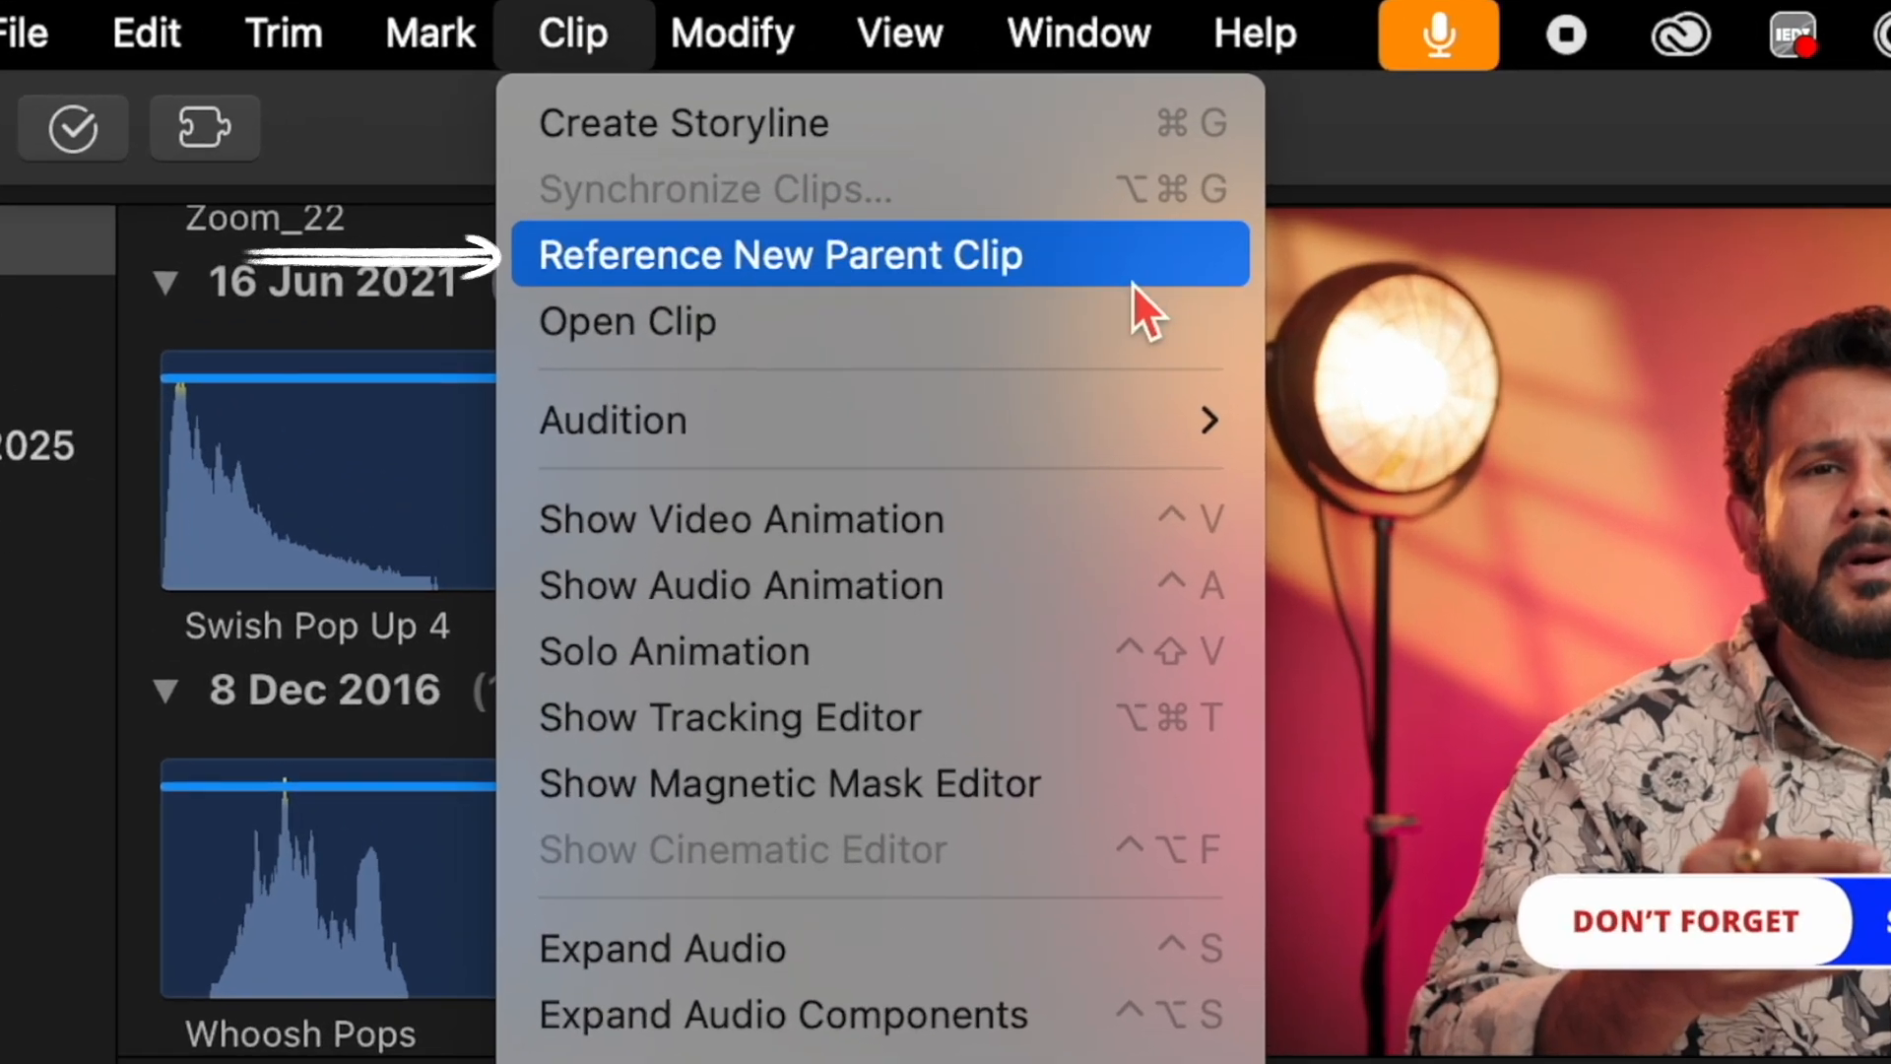
left_click(1131, 282)
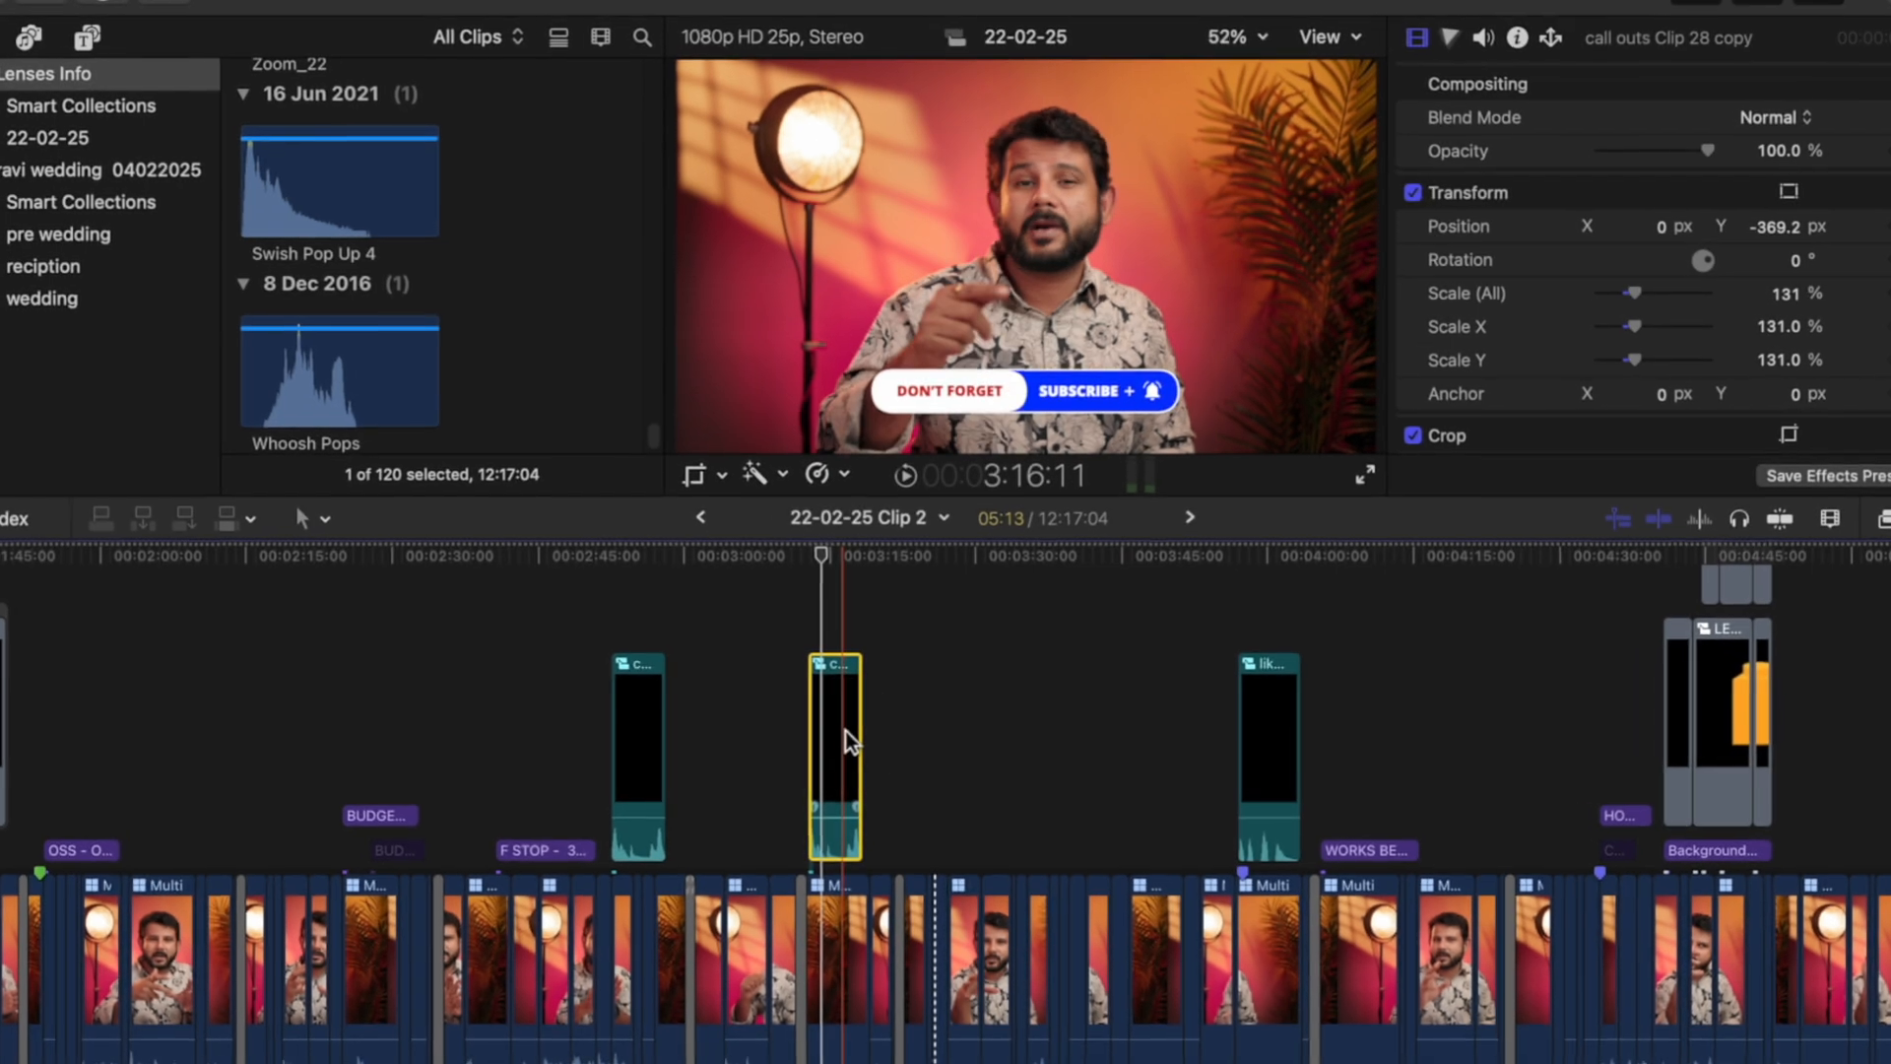
Set the Subscribe Reminder title's shape Color 2 to Red inside the duplicated call-out clip and return to the parent timeline.
double_click(857, 640)
left_click(891, 827)
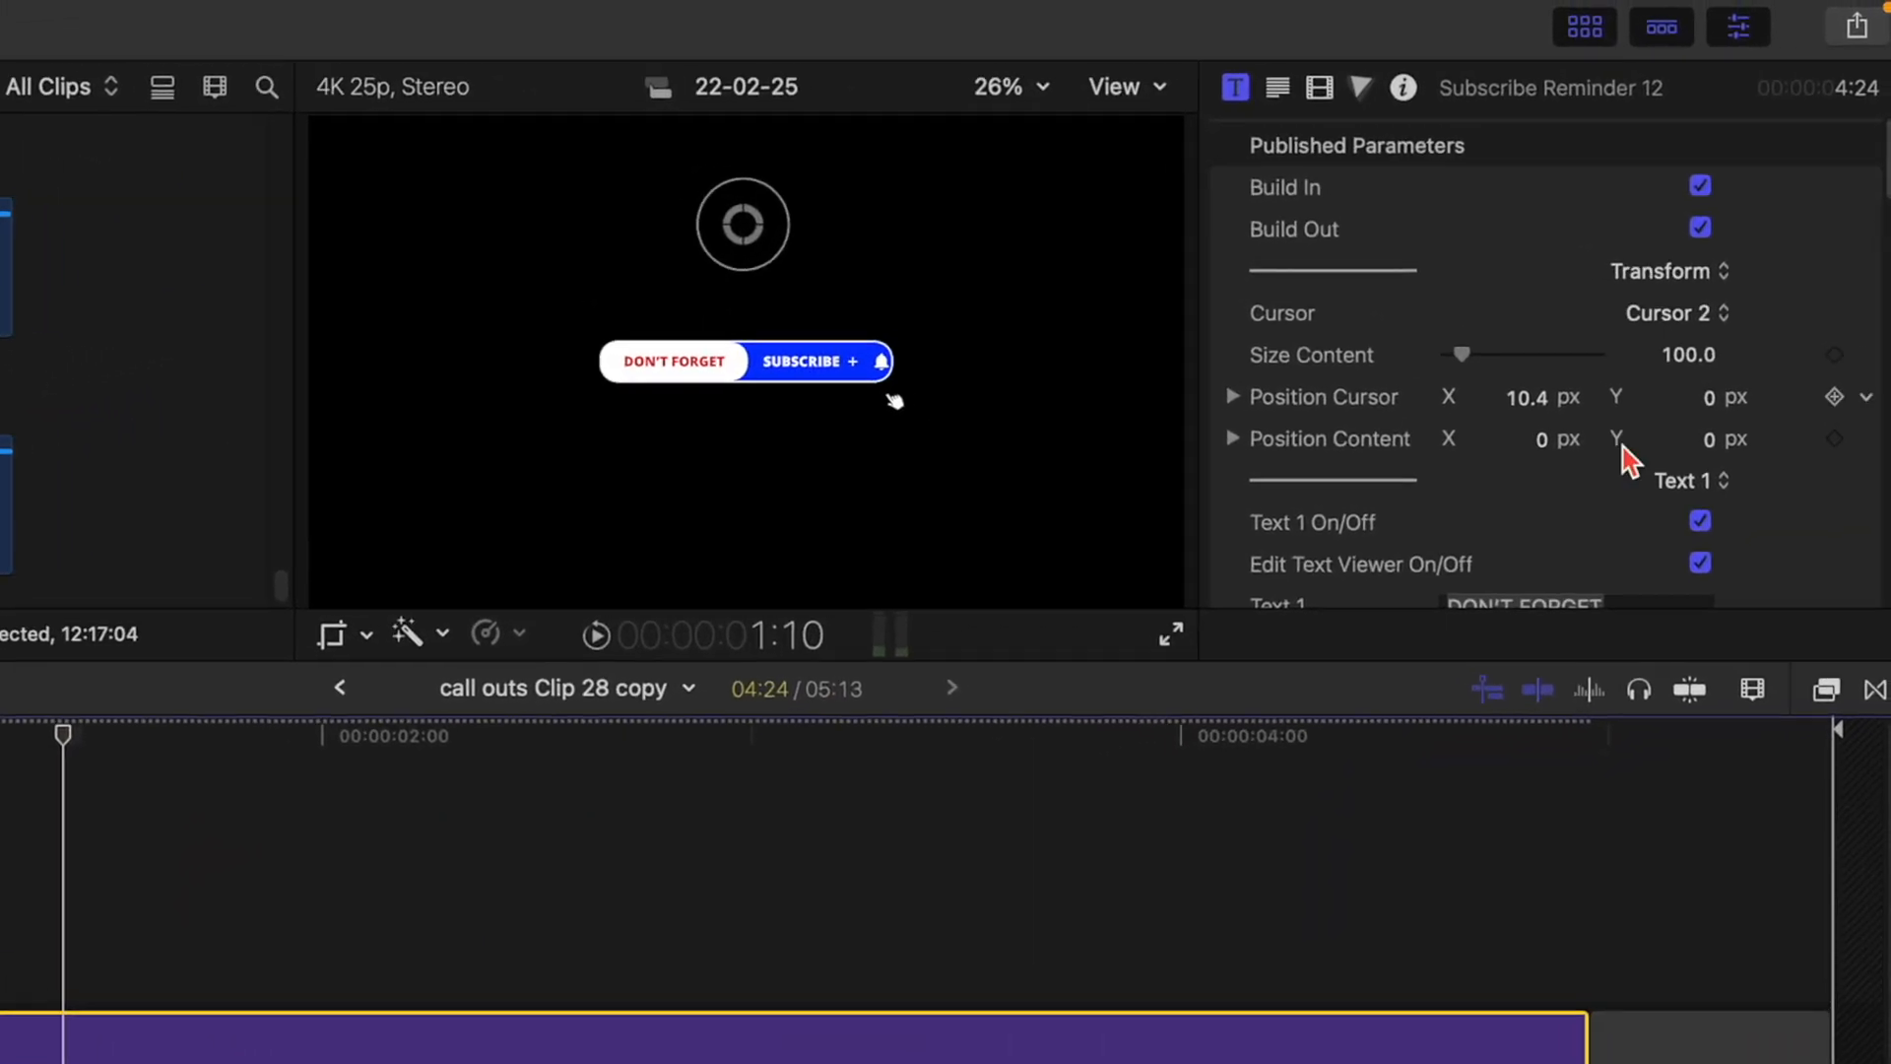
scroll(1714, 250, "down", 5)
left_click(1680, 365)
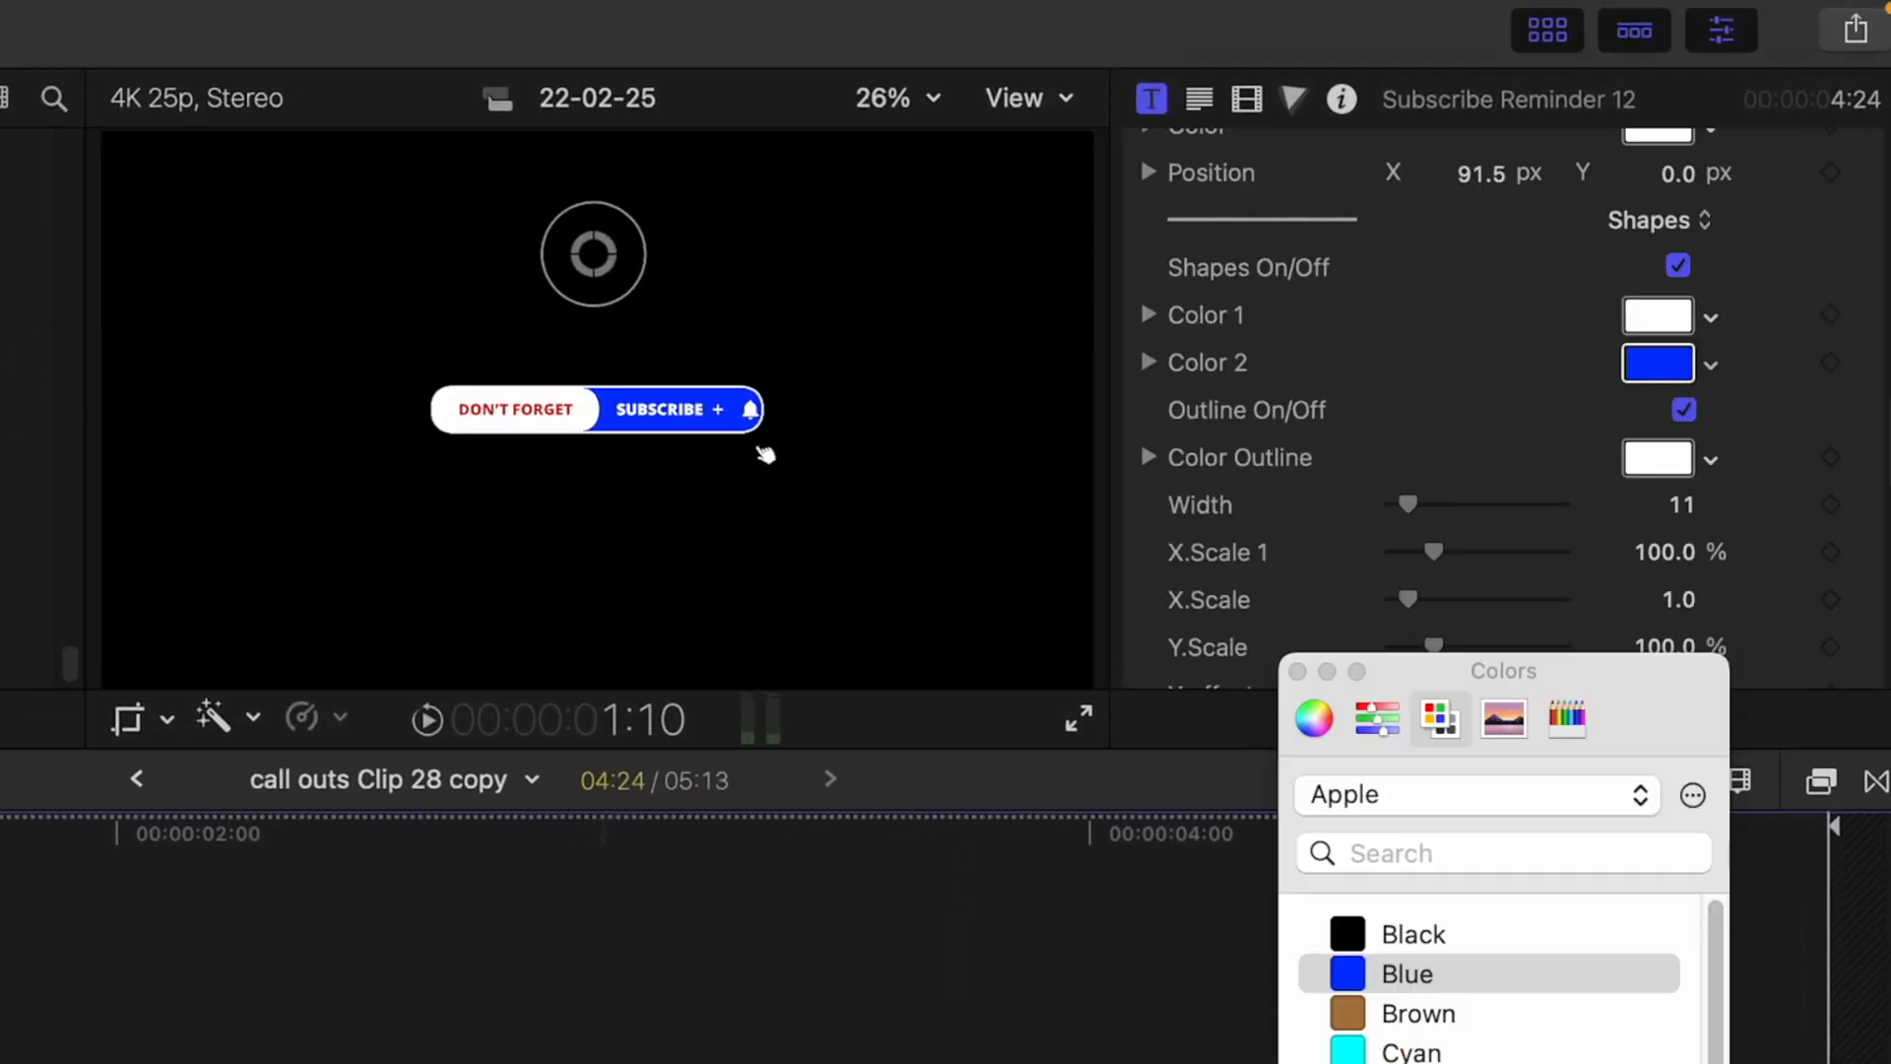
left_click(1393, 988)
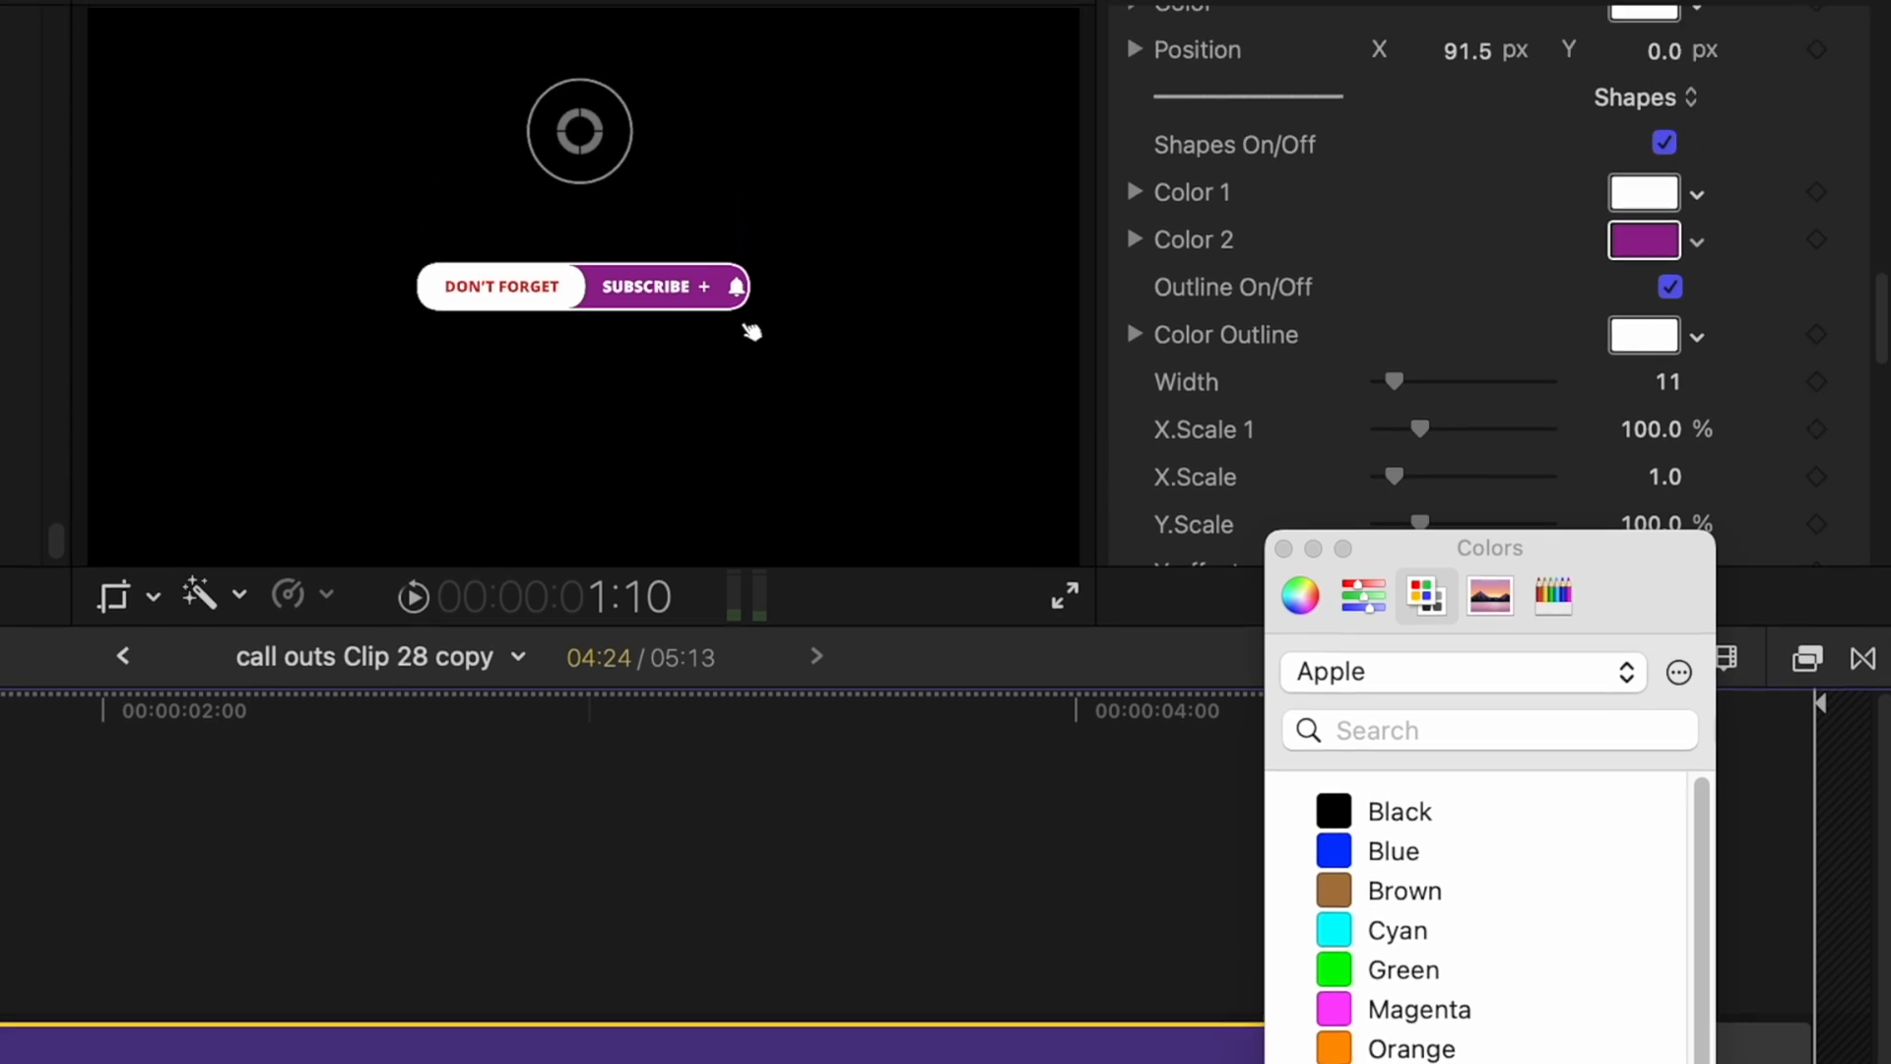
key("Down")
left_click(1289, 682)
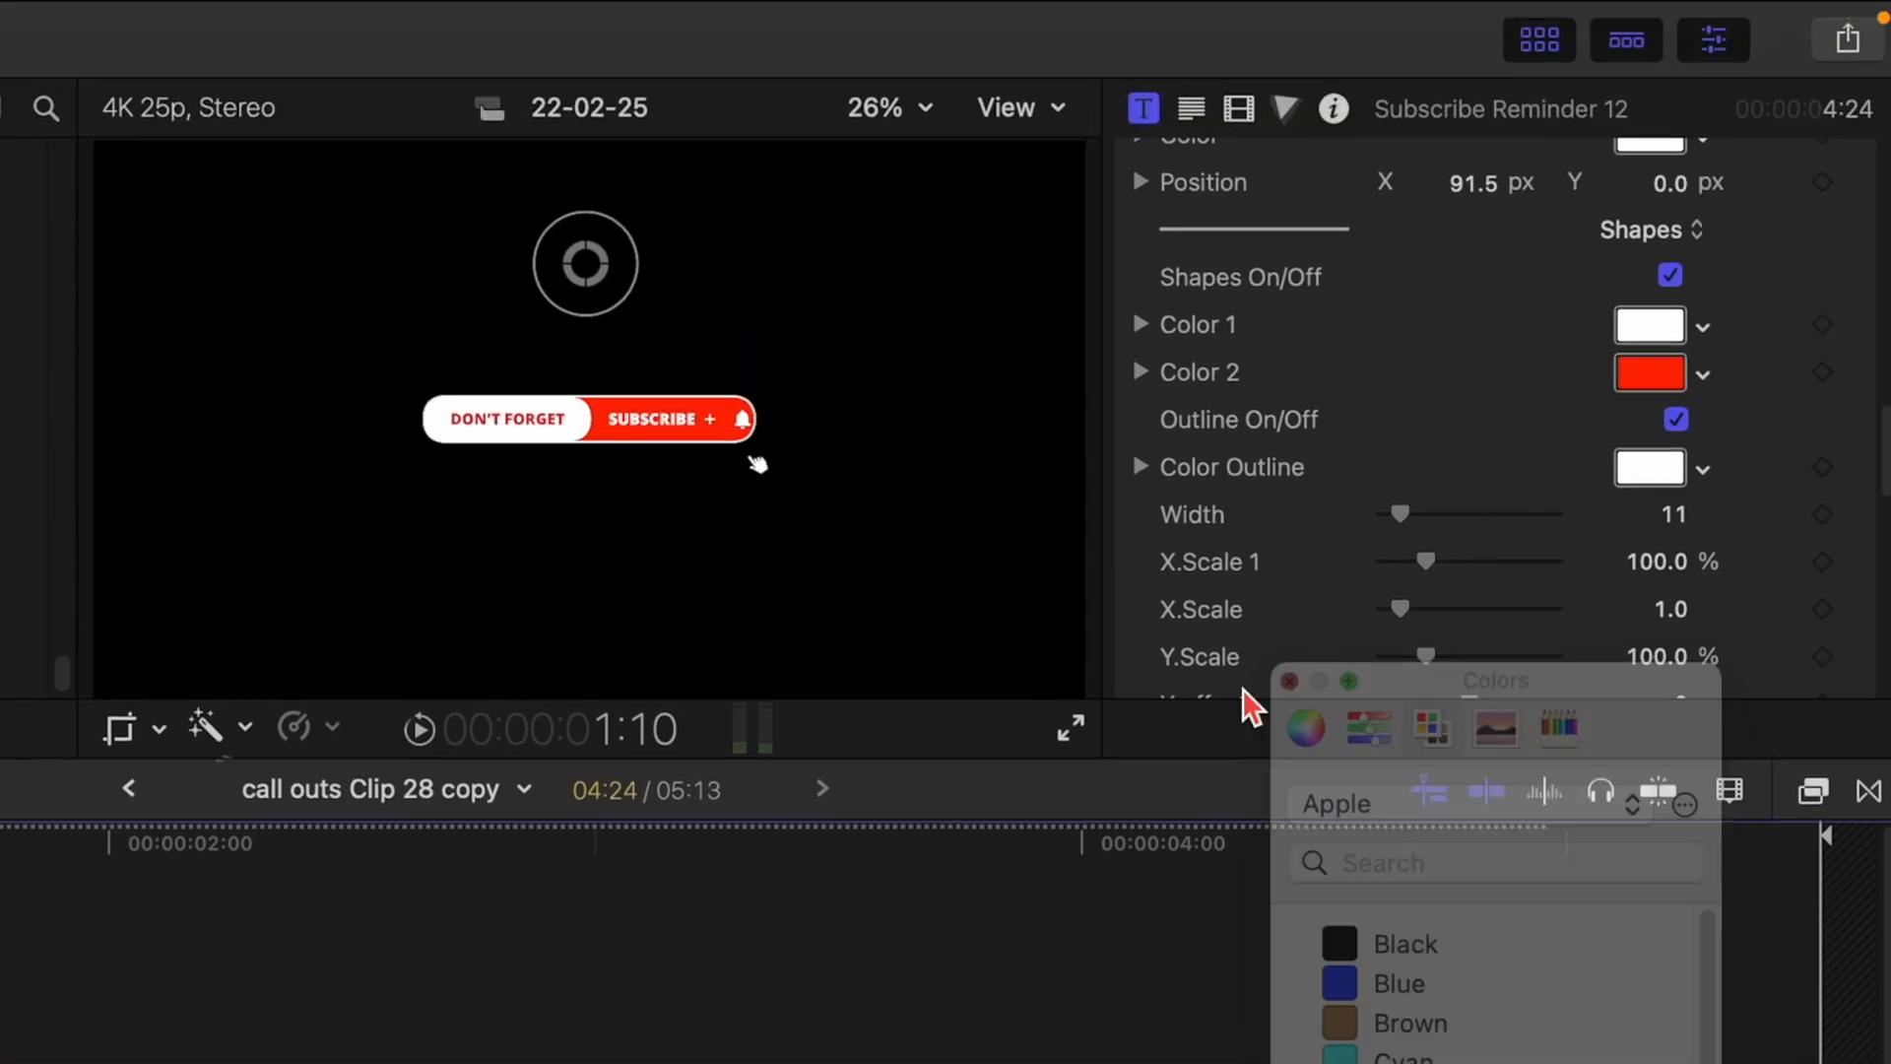
left_click(129, 788)
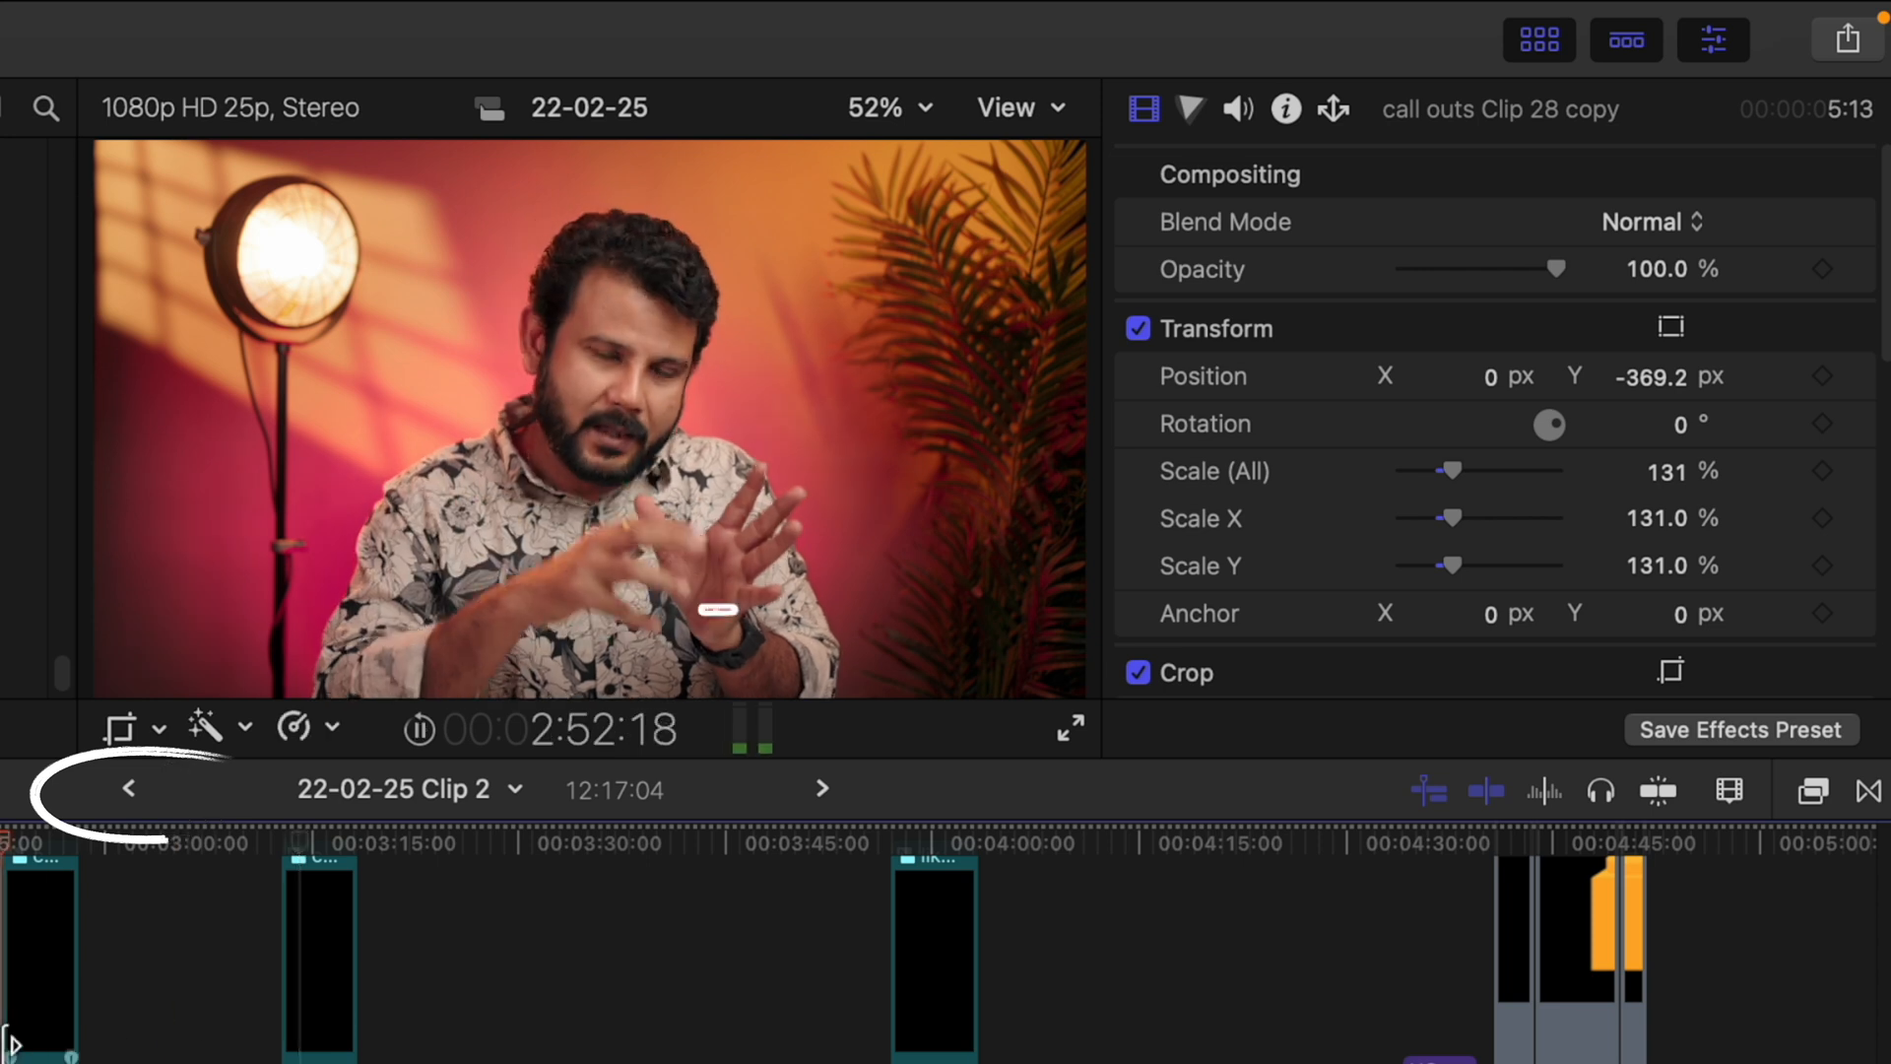
Check the original subscribe call-out's colour in playback, and move on to the independent copy.
key("space")
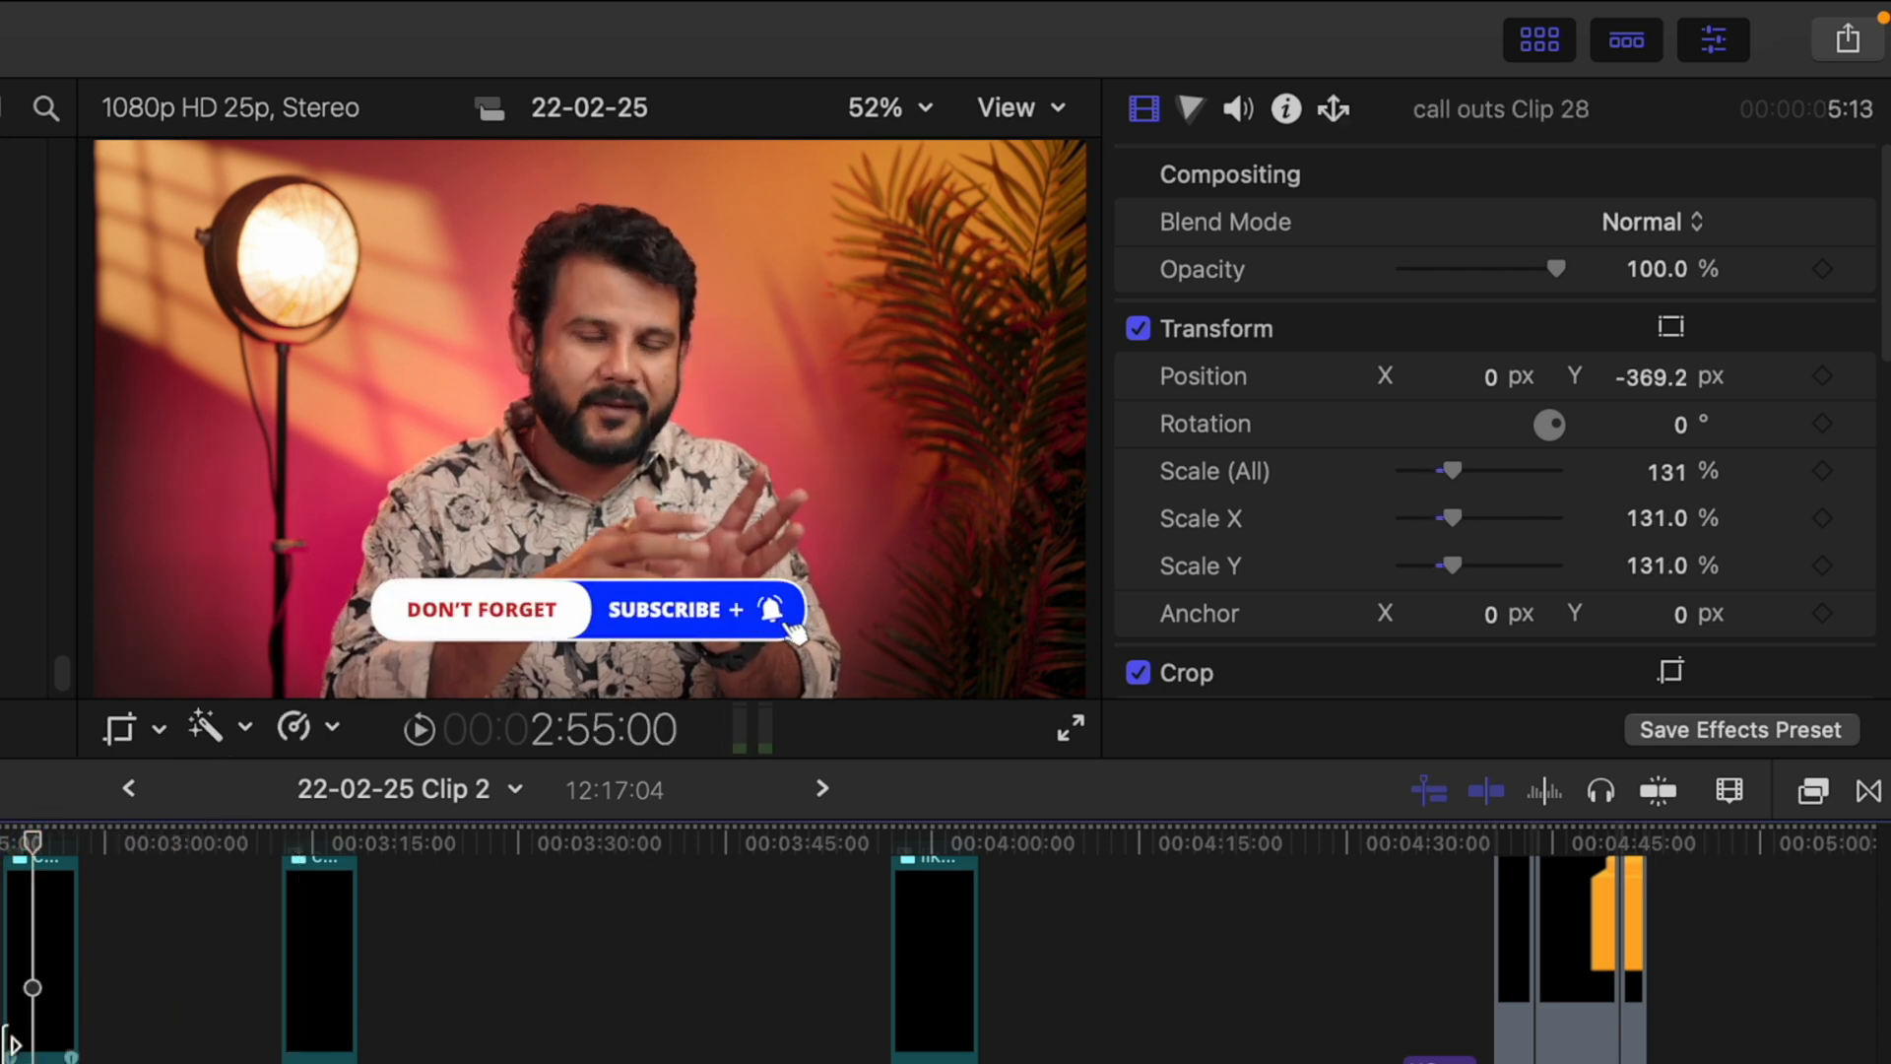
left_click(274, 1017)
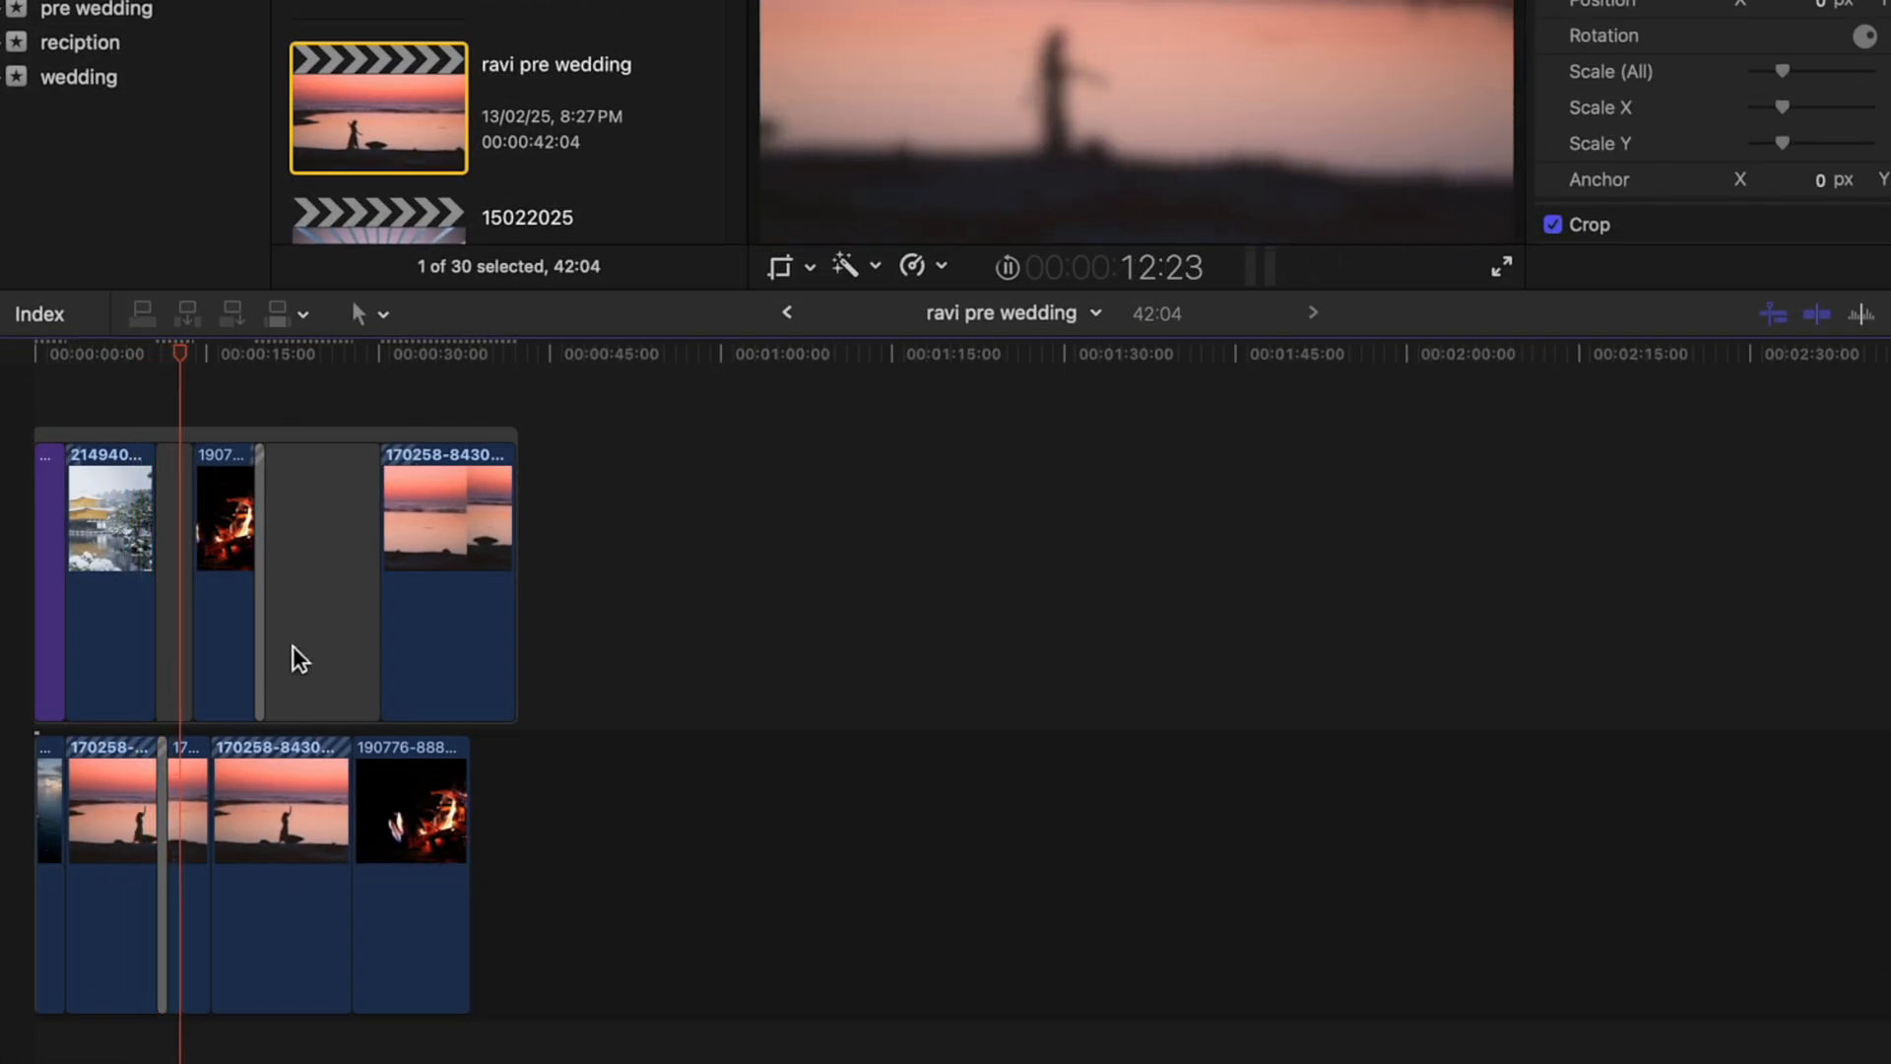
Combine all clips in the ravi pre wedding timeline into a compound clip named color grading in the pre wedding event.
key("space")
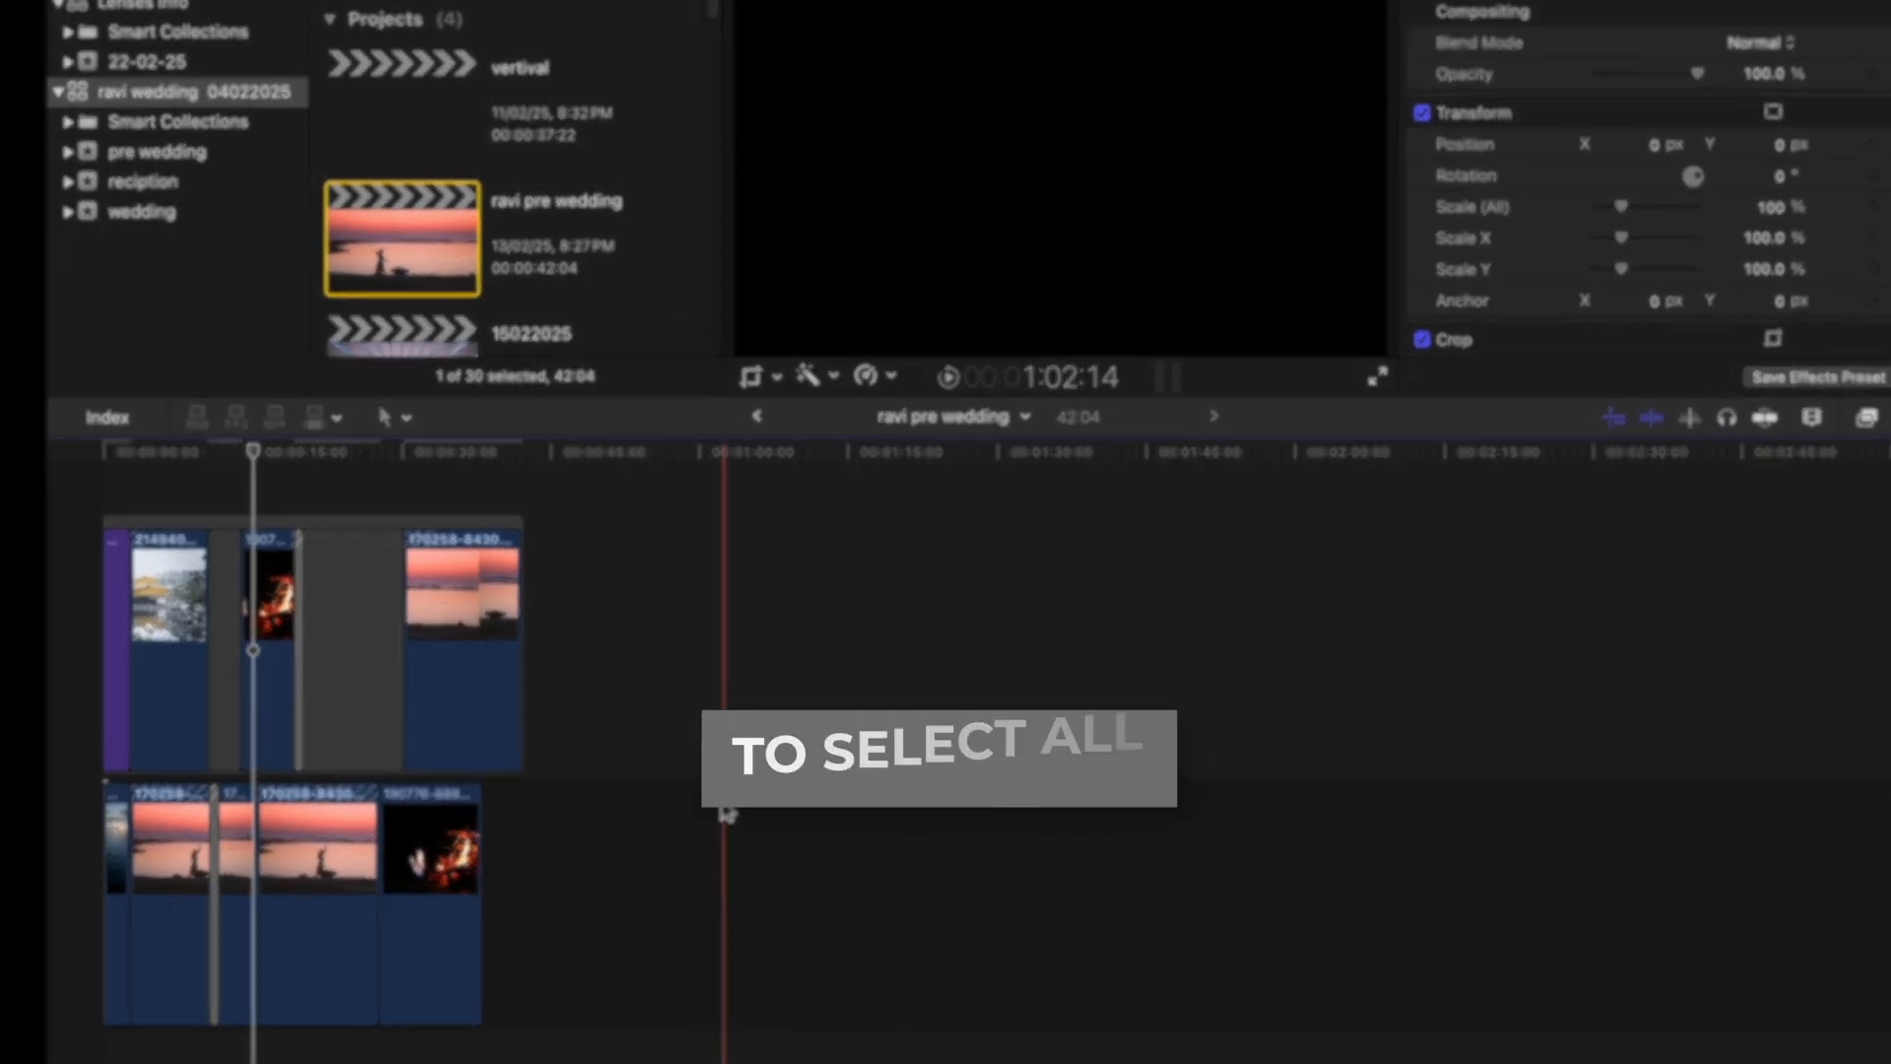
key("ctrl+a")
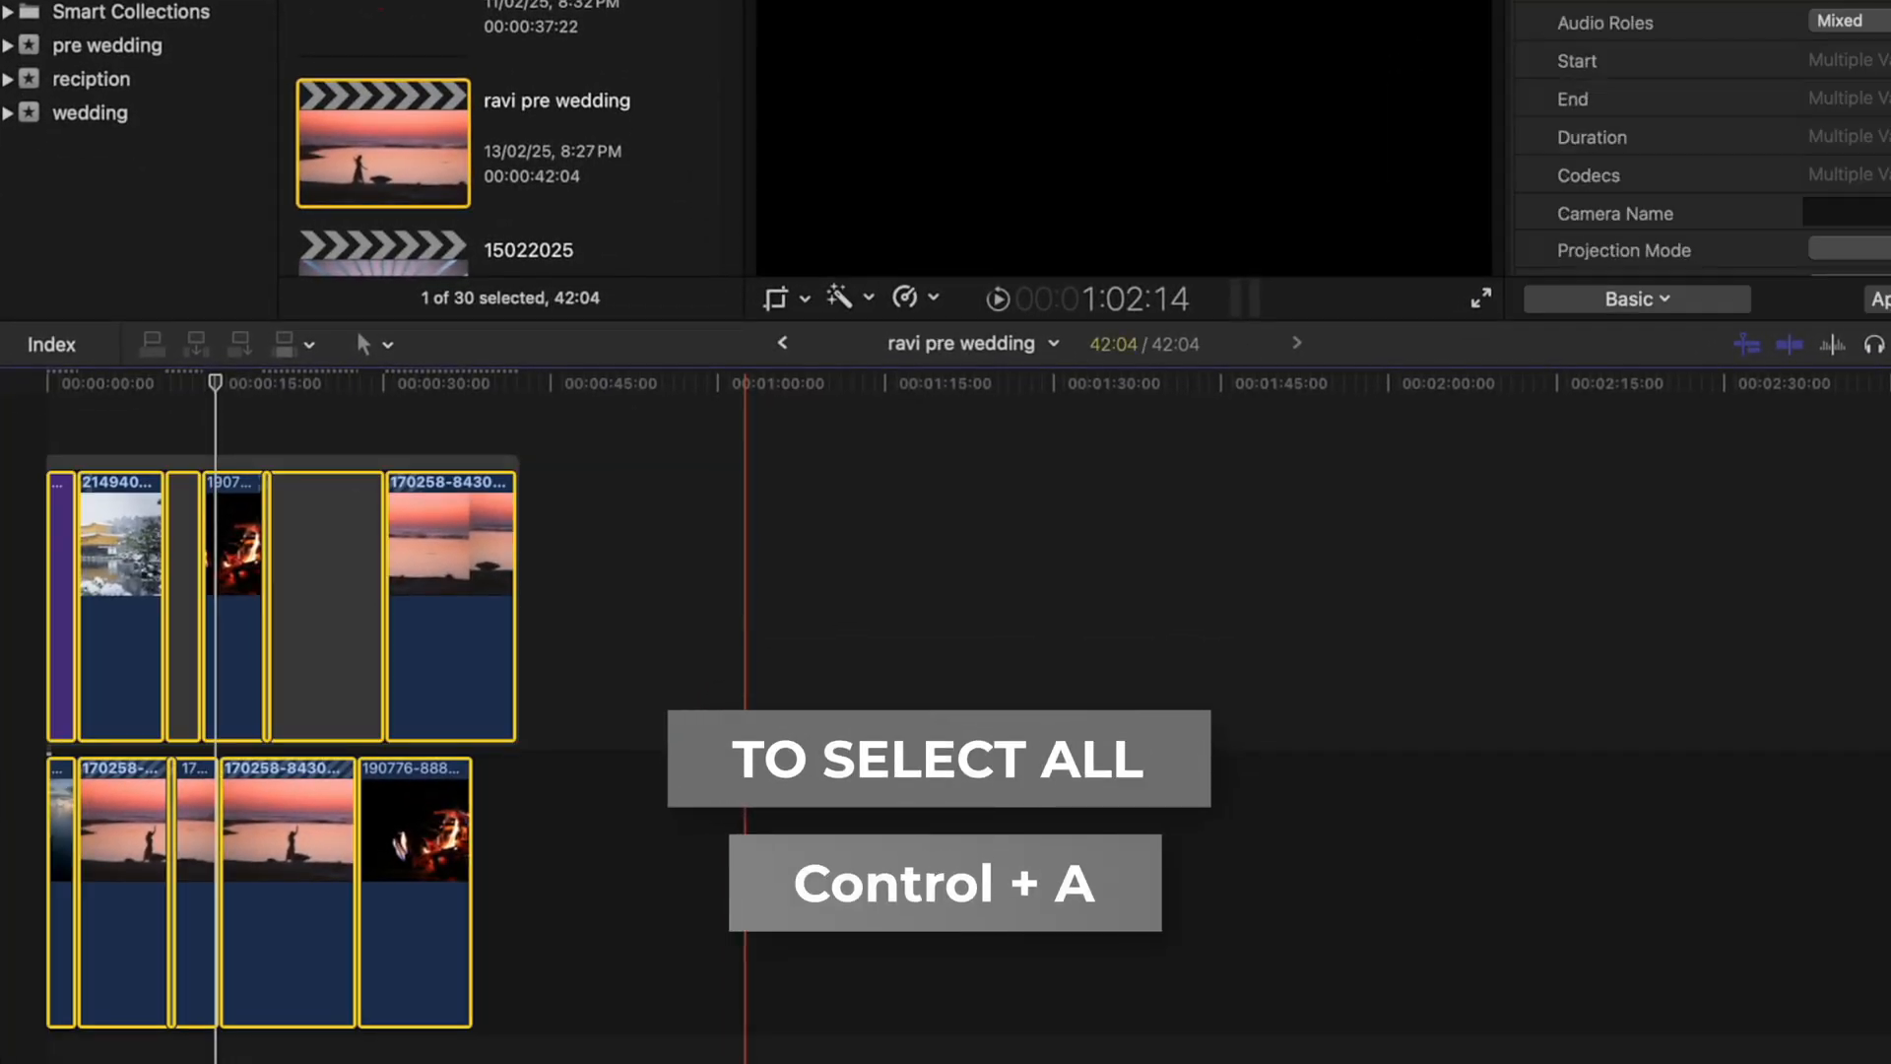
key("alt+g")
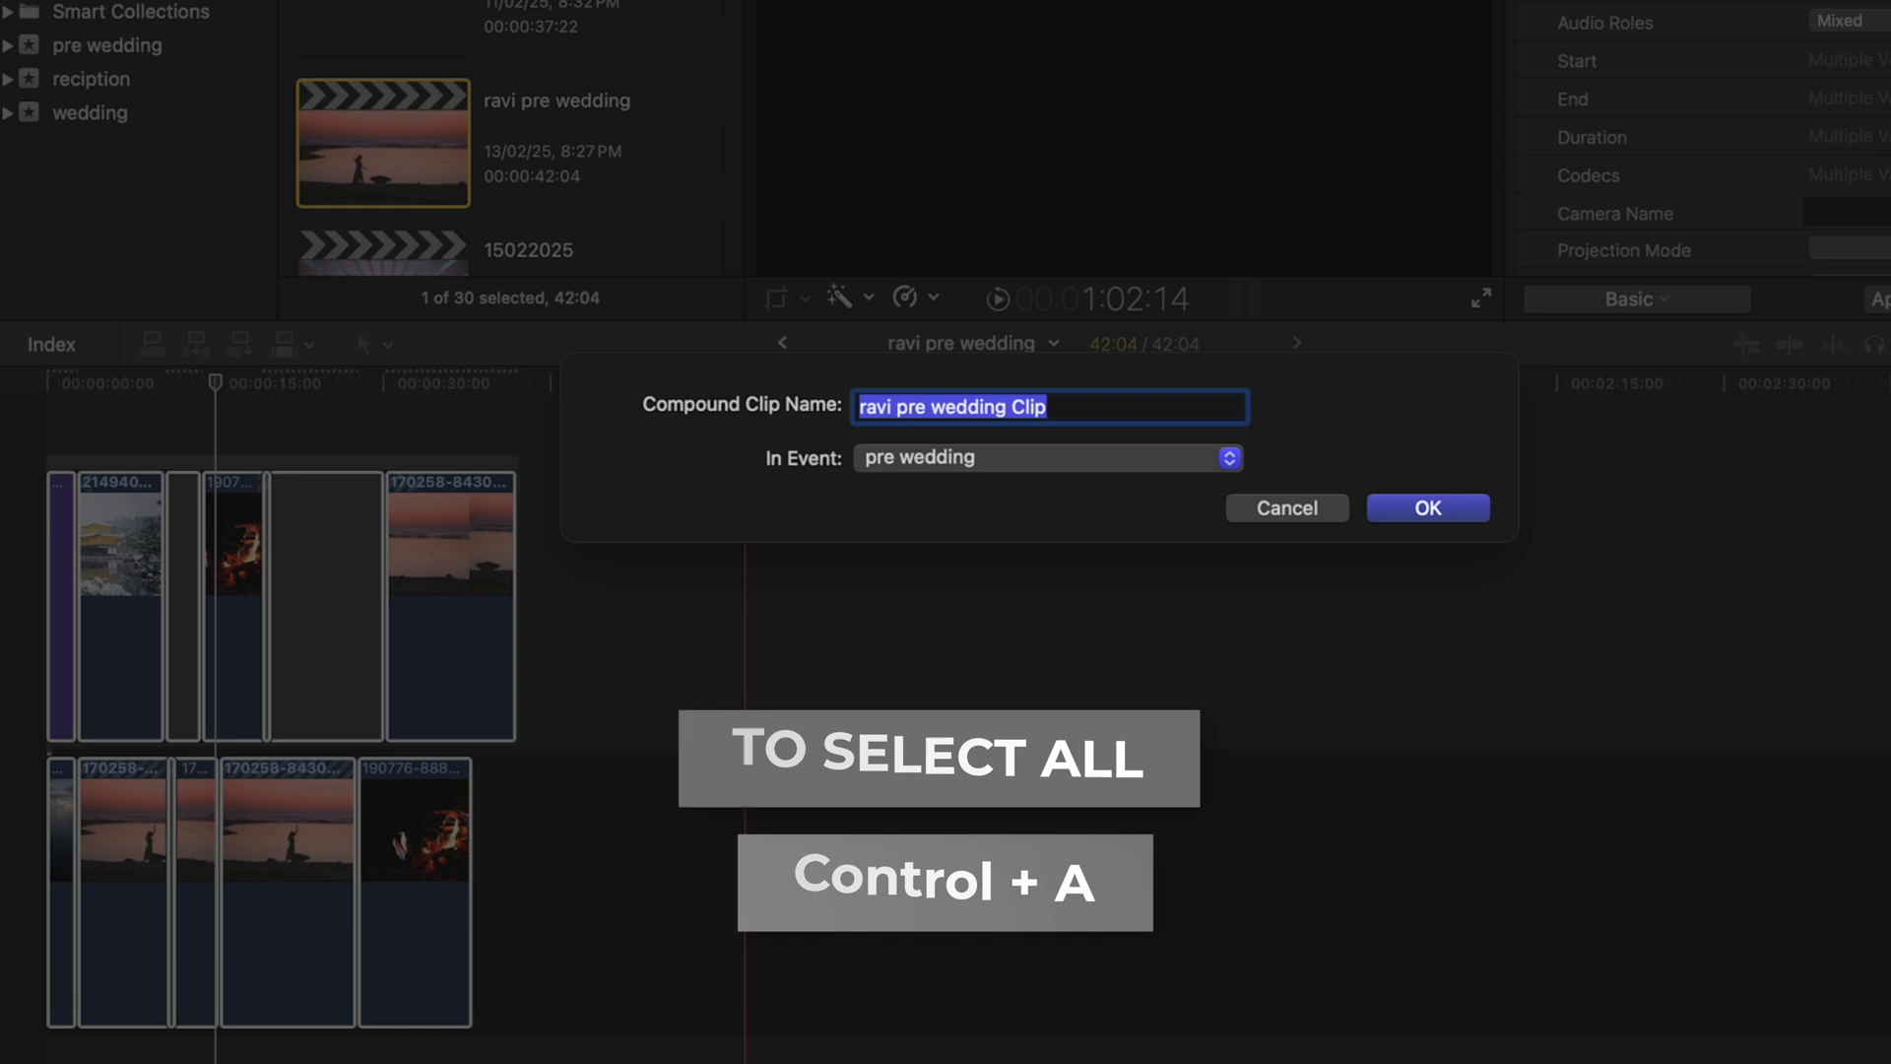
type("color gradi")
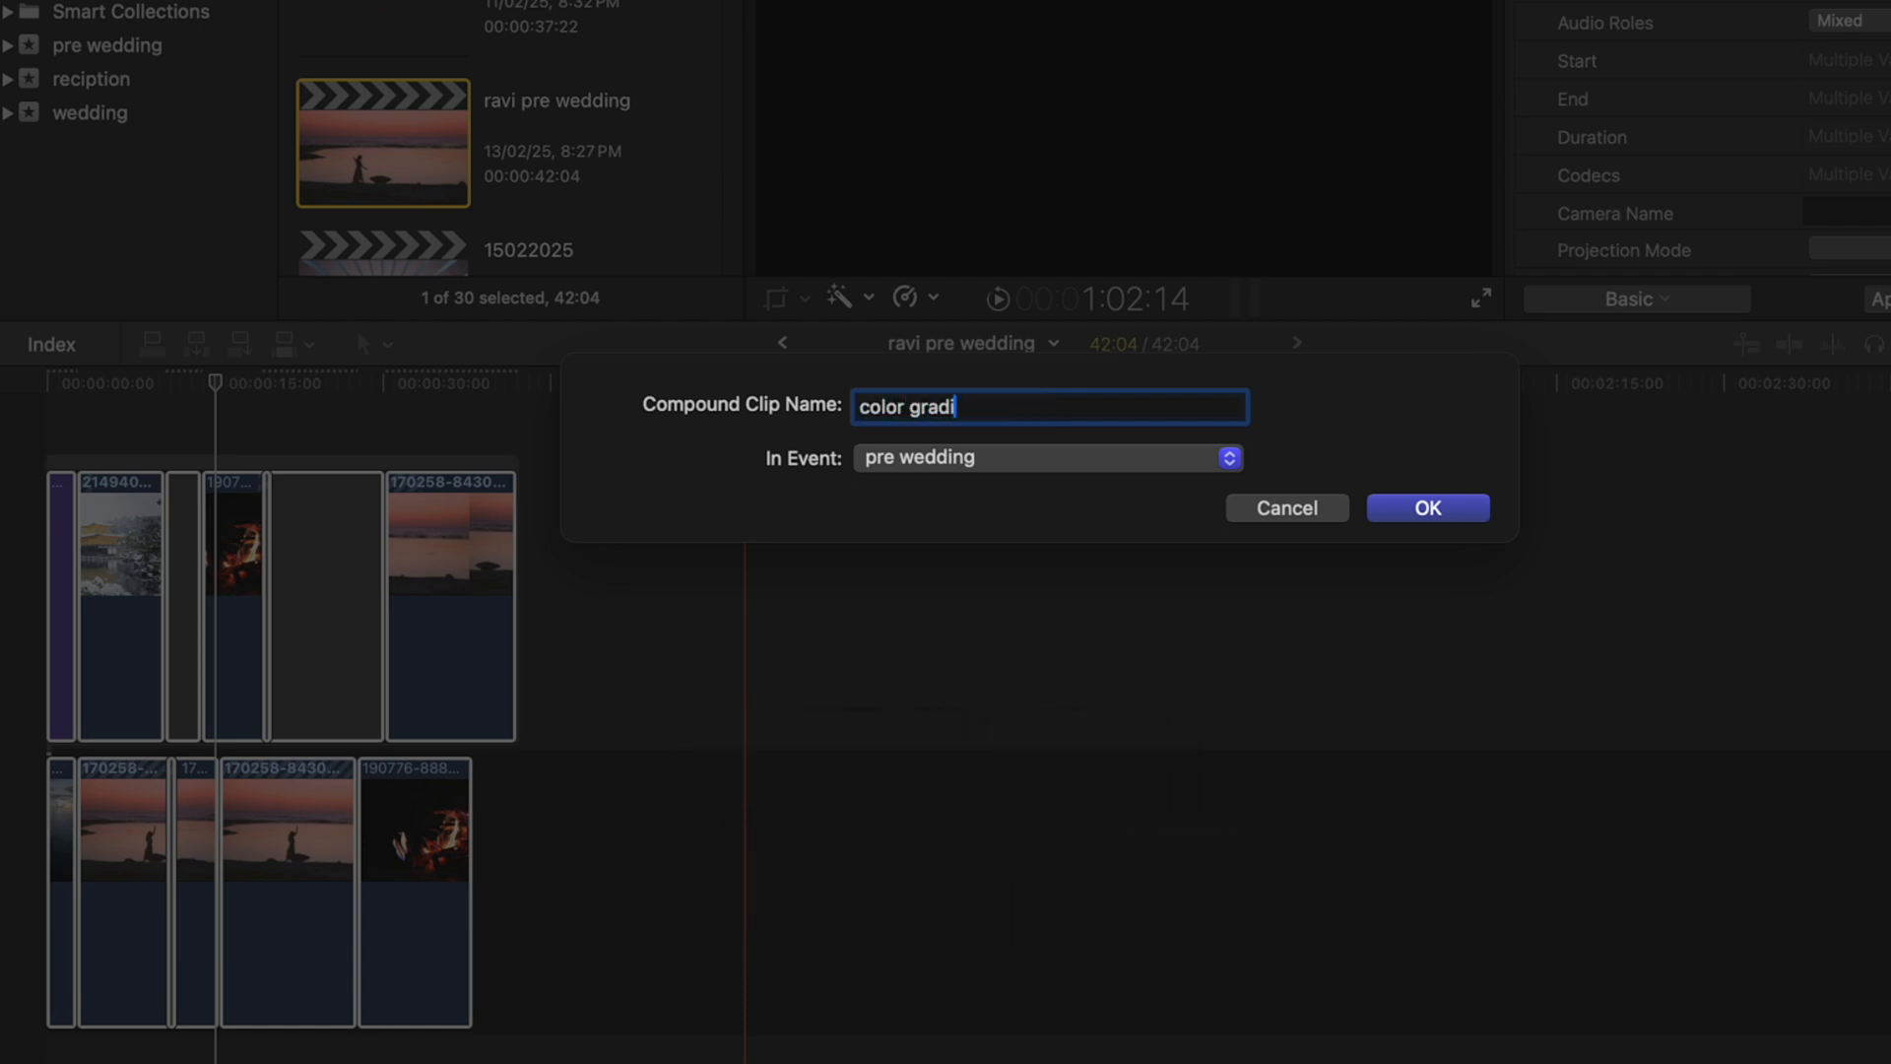
key("Return")
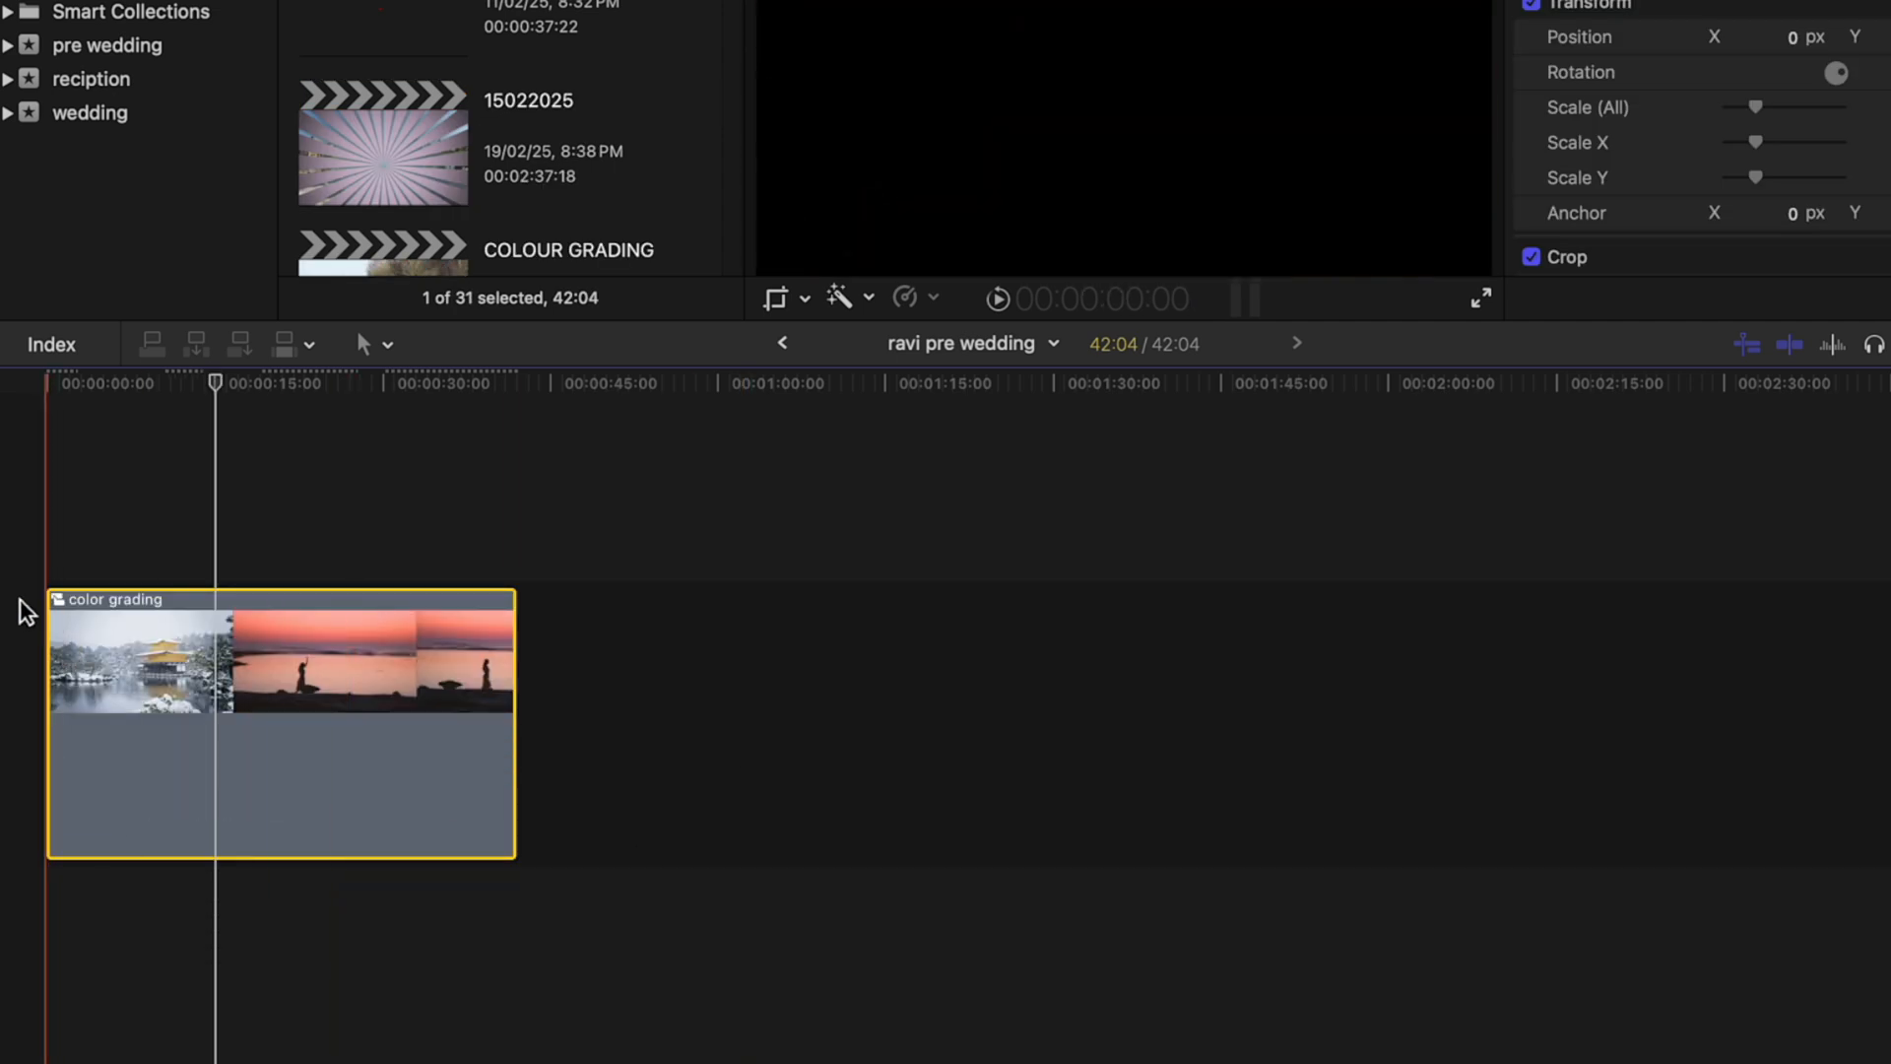
Add a Color Wheels correction to the color grading compound clip and pull its Global saturation down to black and white.
key("space")
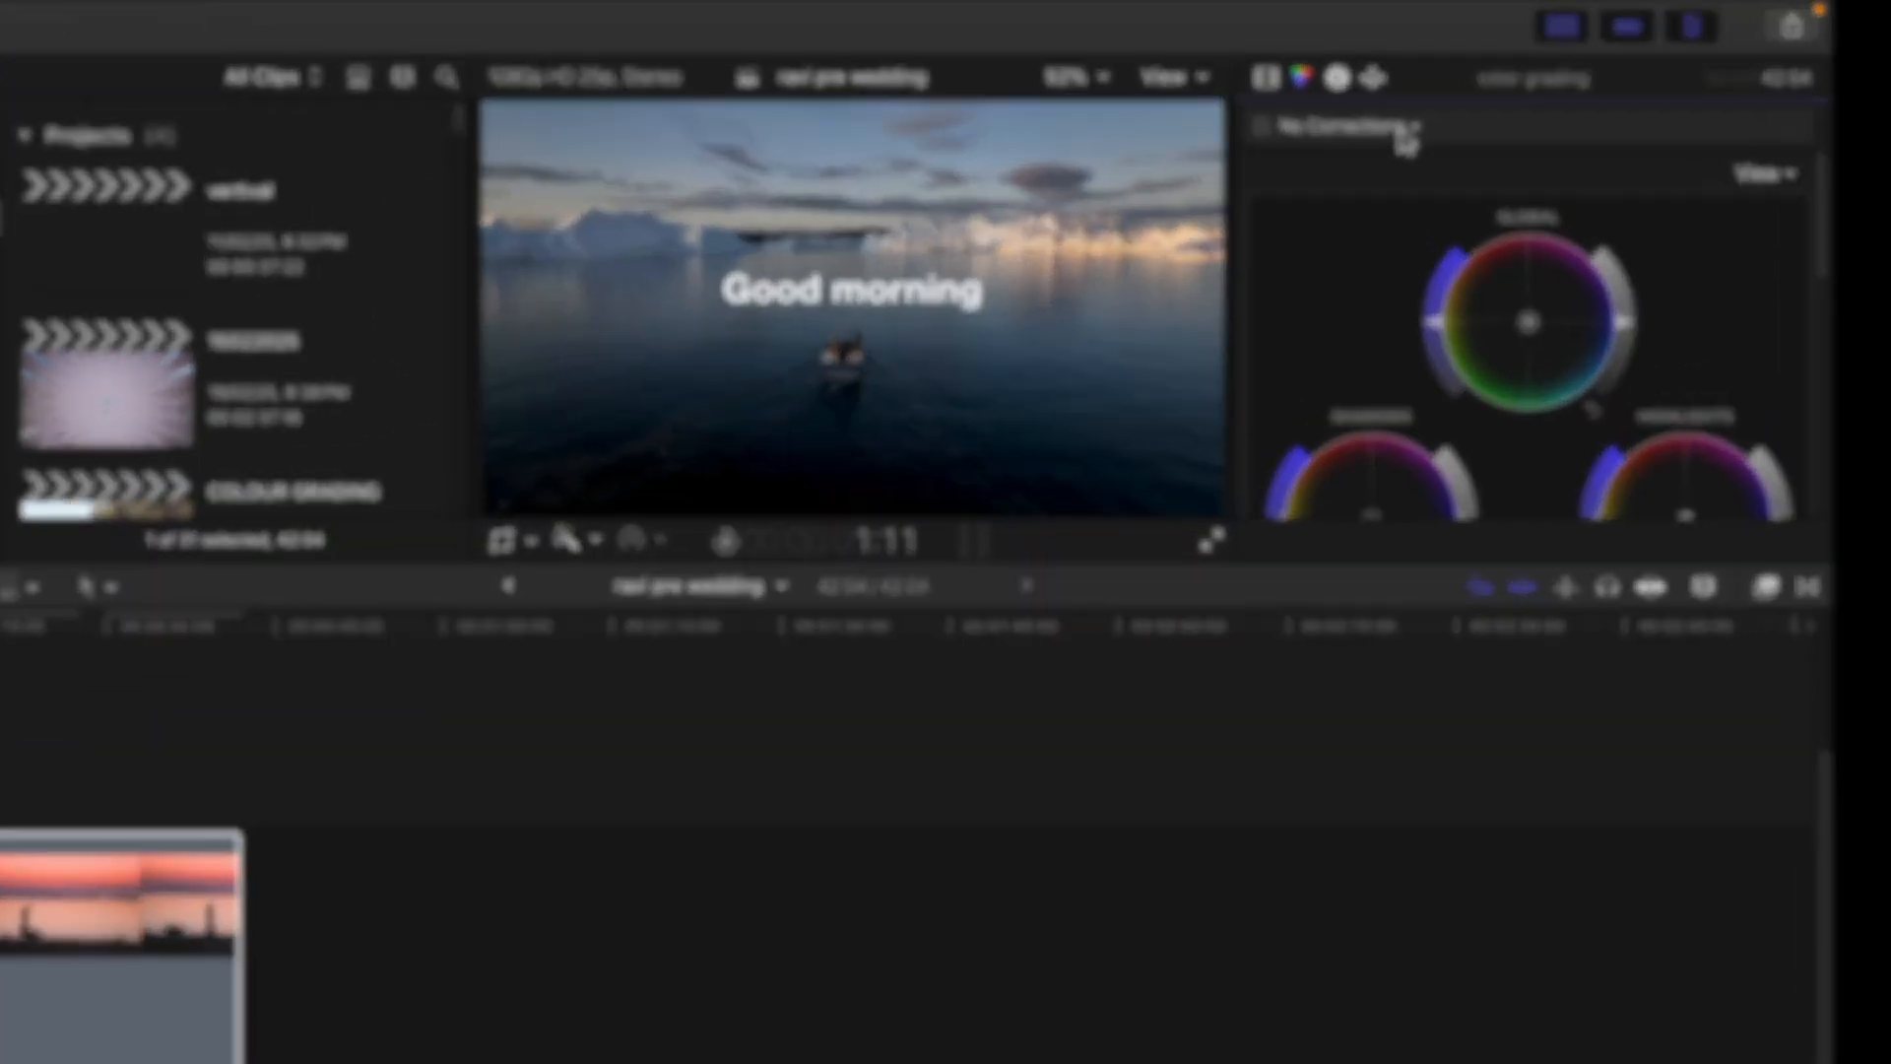
left_click(1407, 130)
left_click(1419, 235)
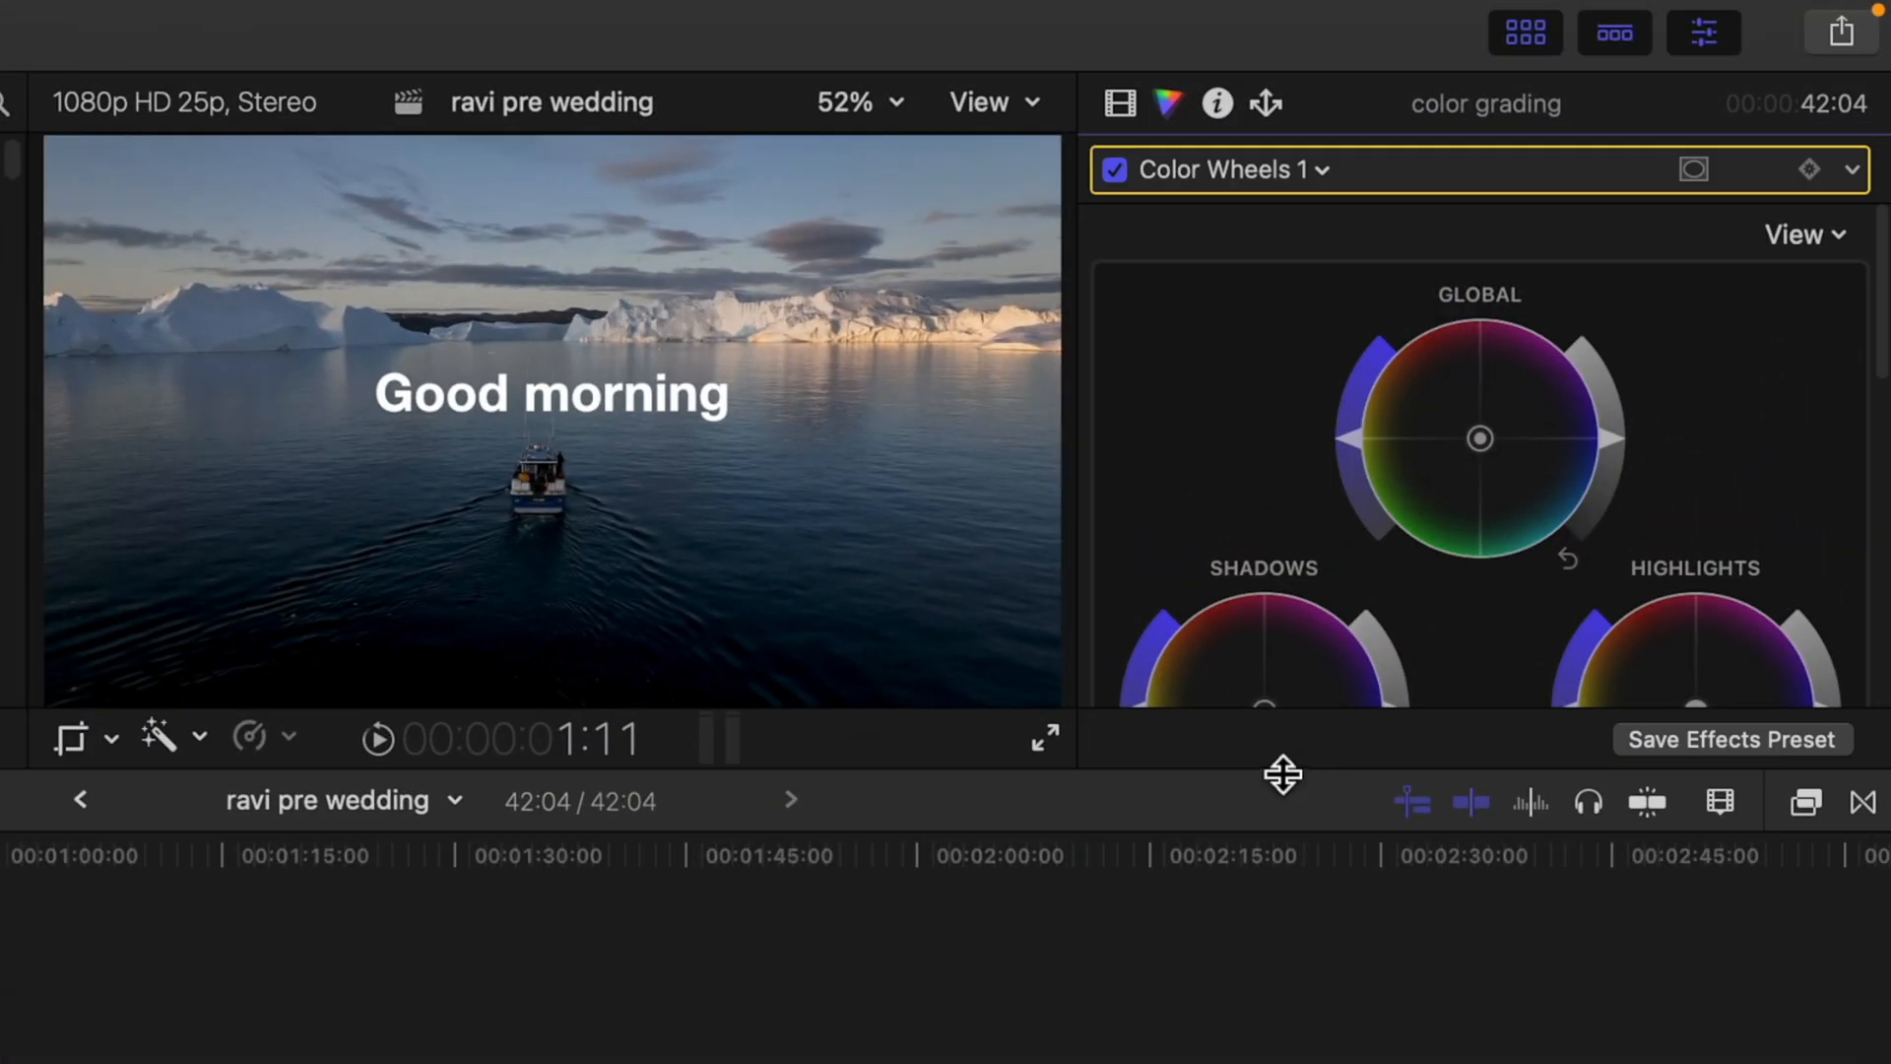
left_click_drag(1282, 774, 1282, 1054)
left_click_drag(1356, 441, 1380, 696)
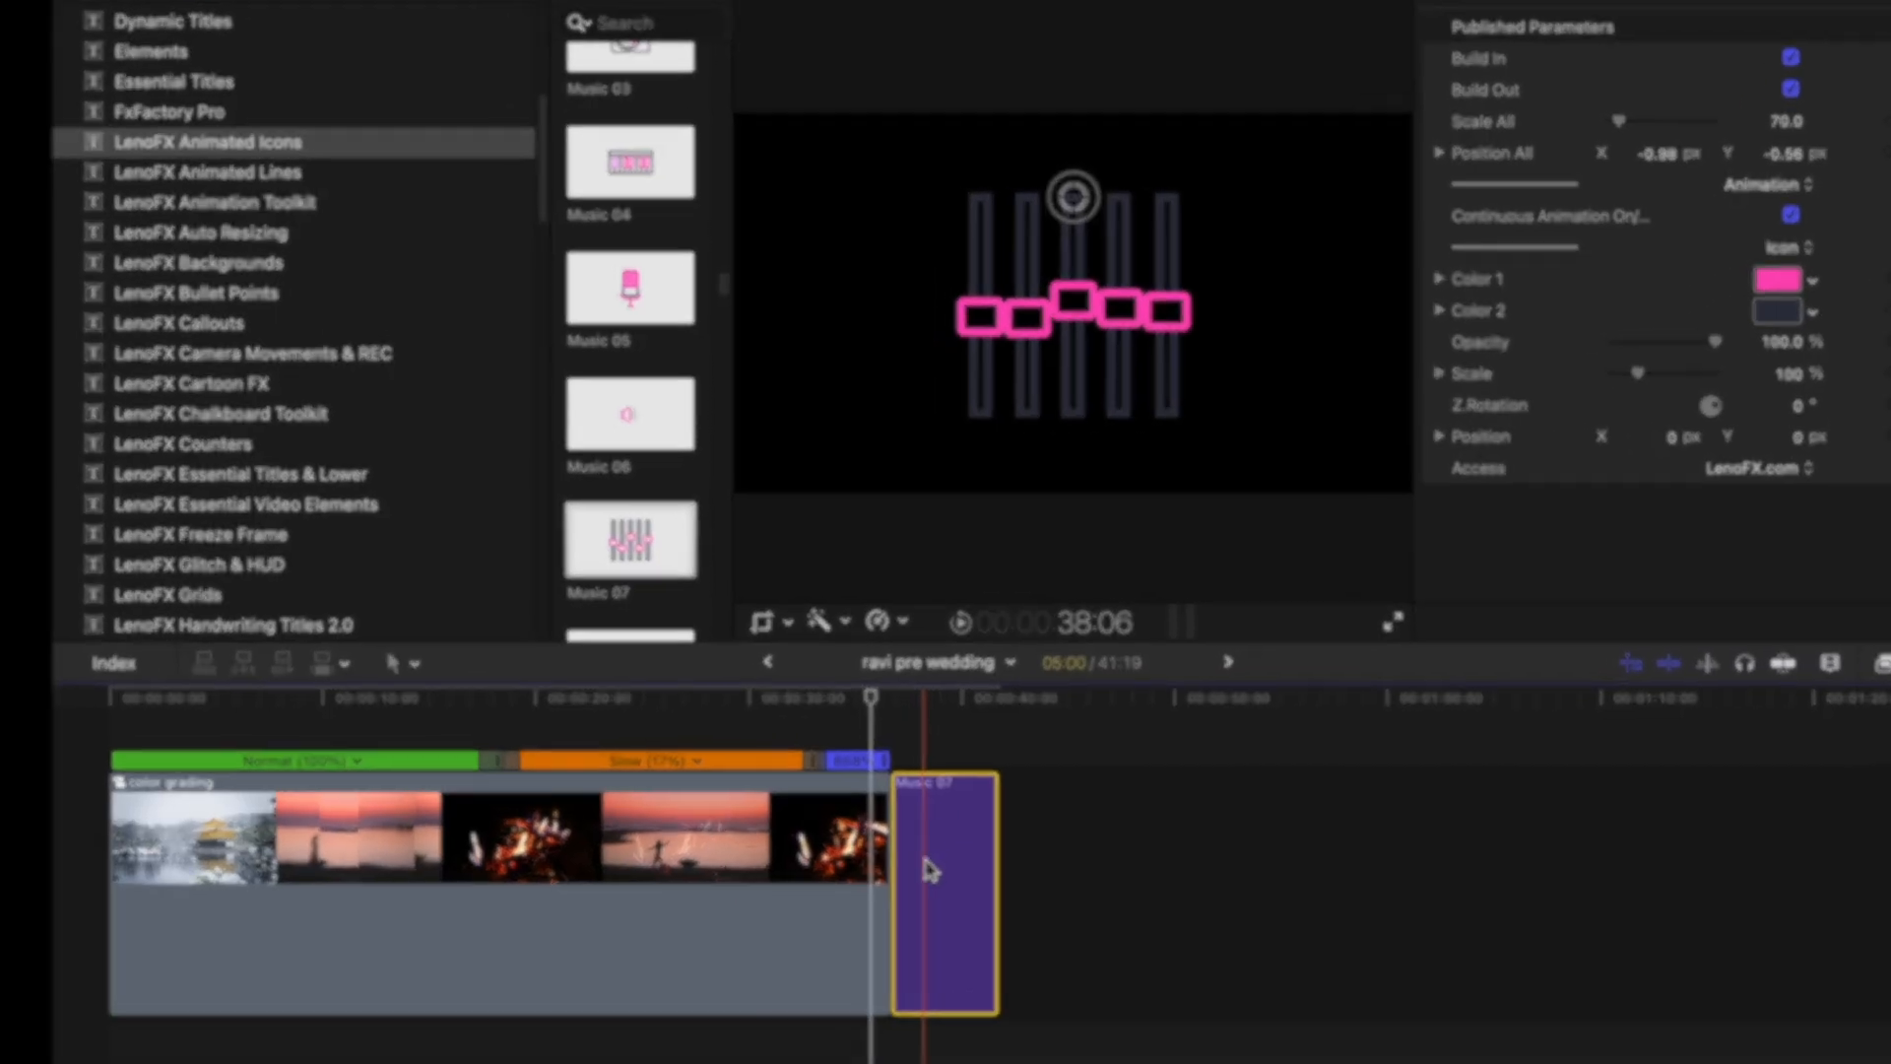
Check which retiming options are available for the Music 07 title at the end of the timeline.
key("super+equal")
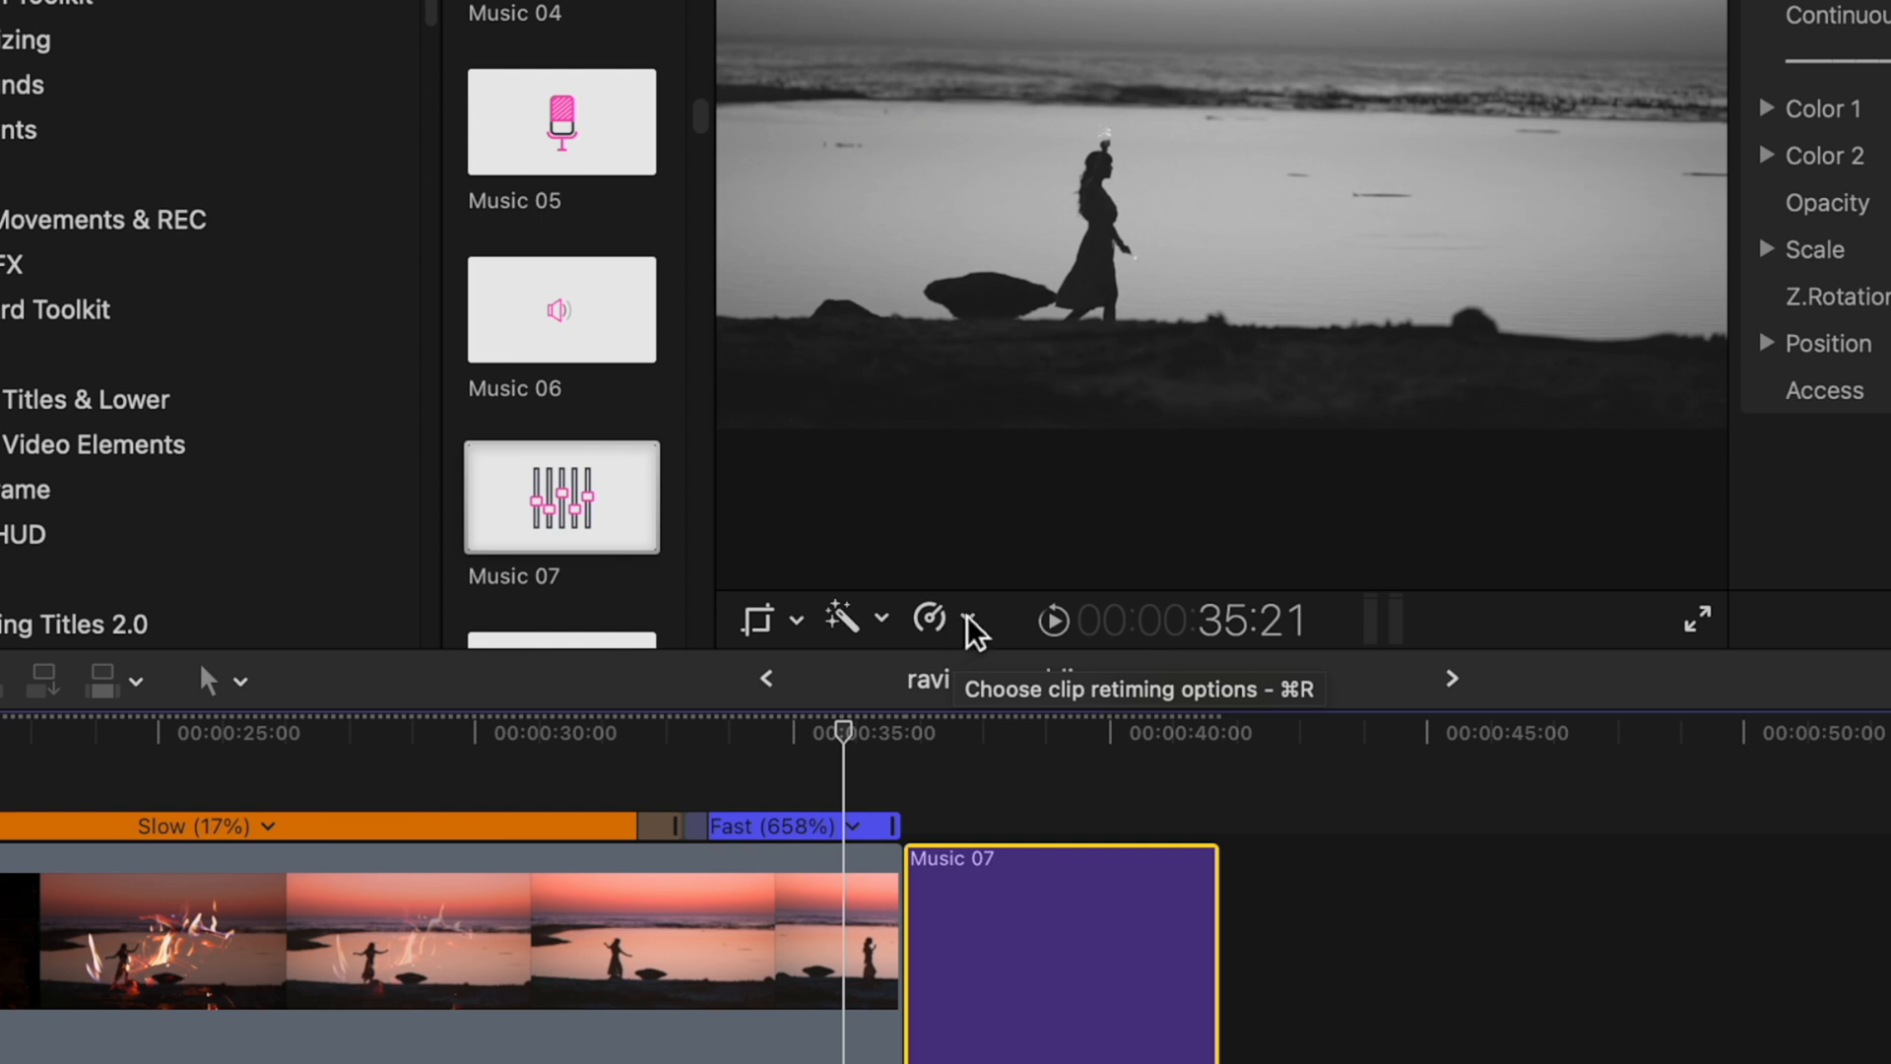
left_click(978, 621)
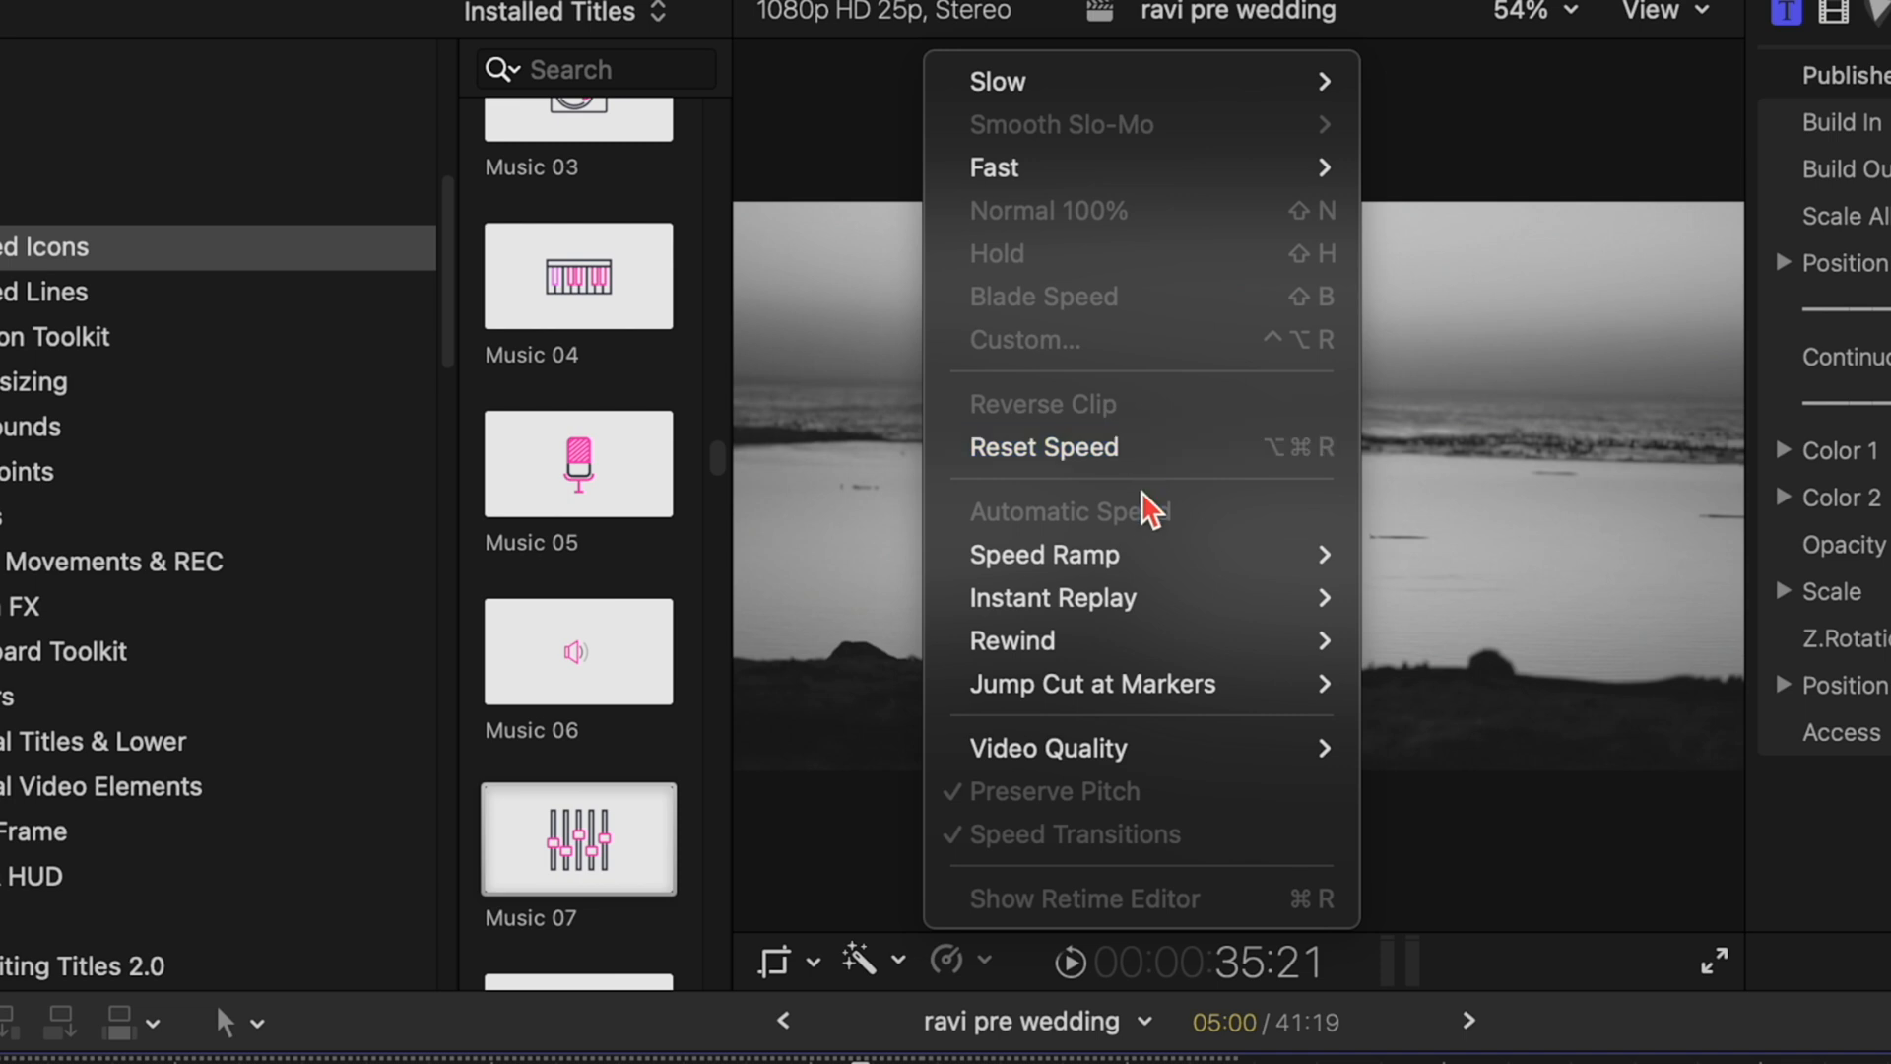
mouse_move(1132, 571)
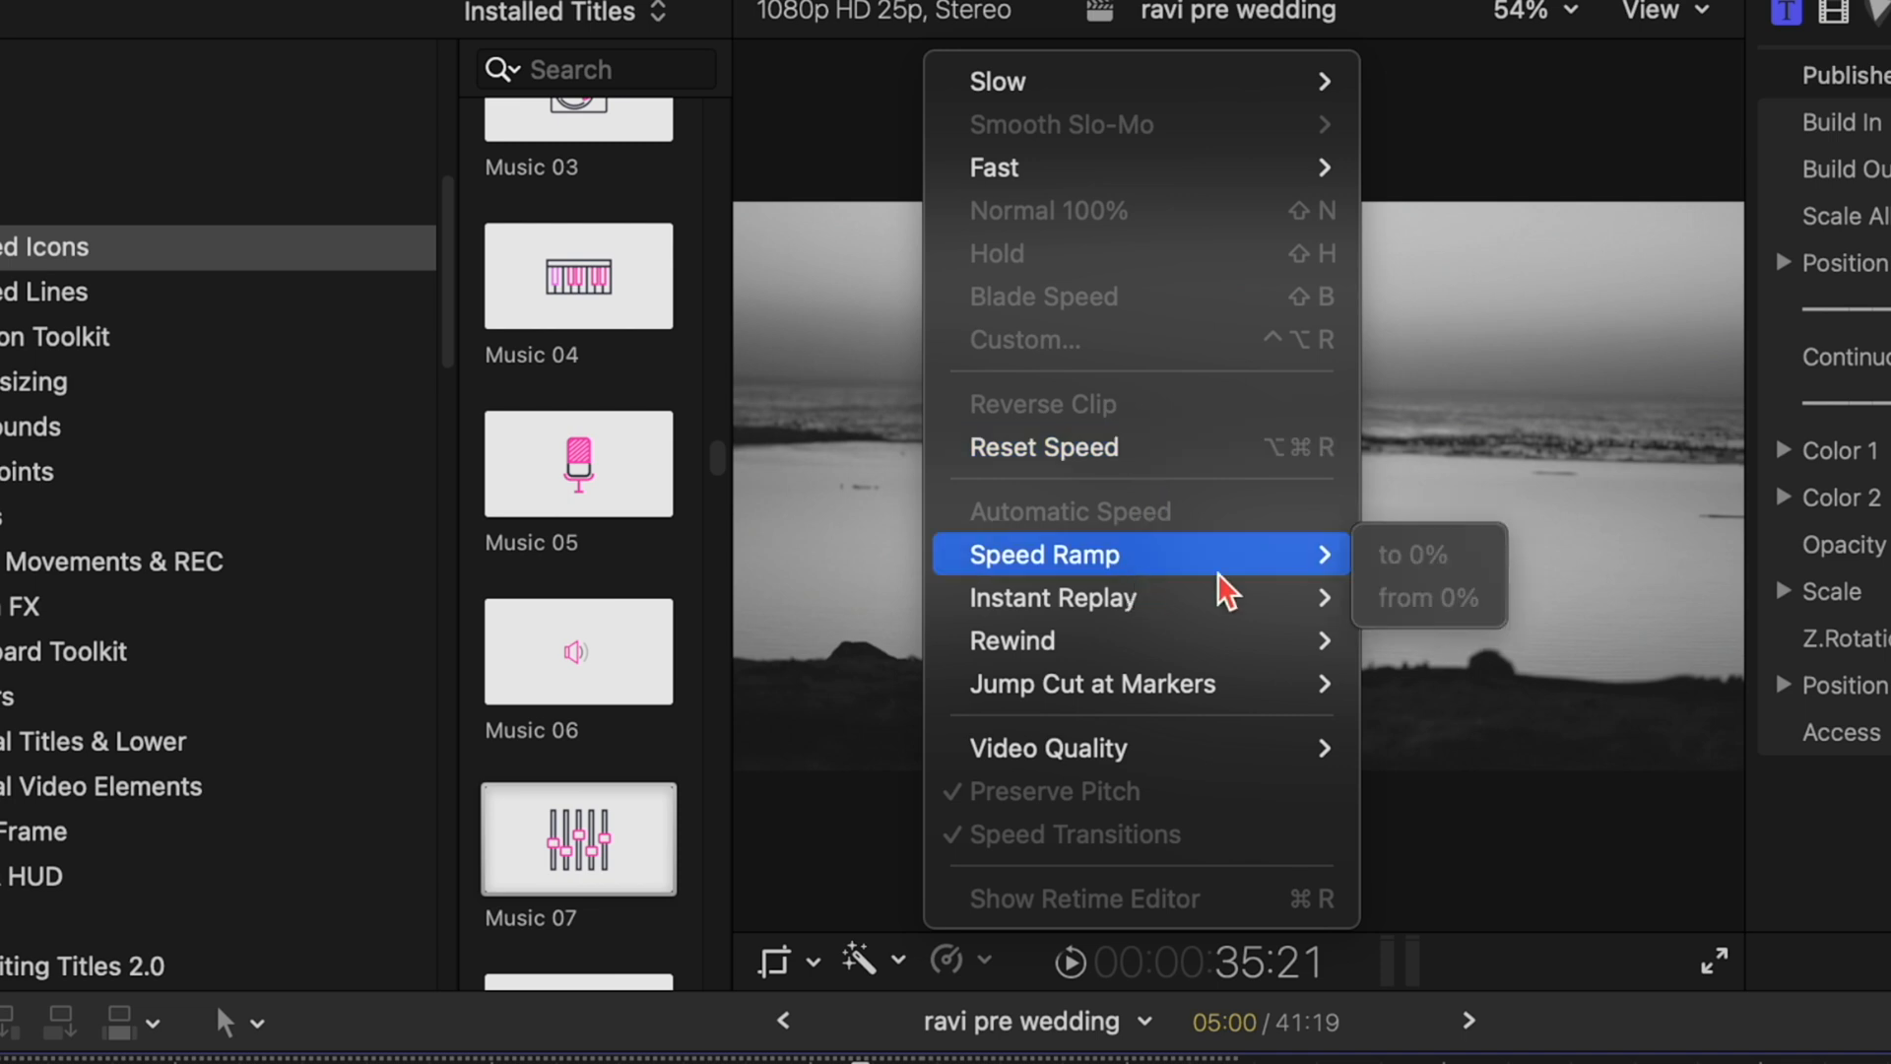
key("Escape")
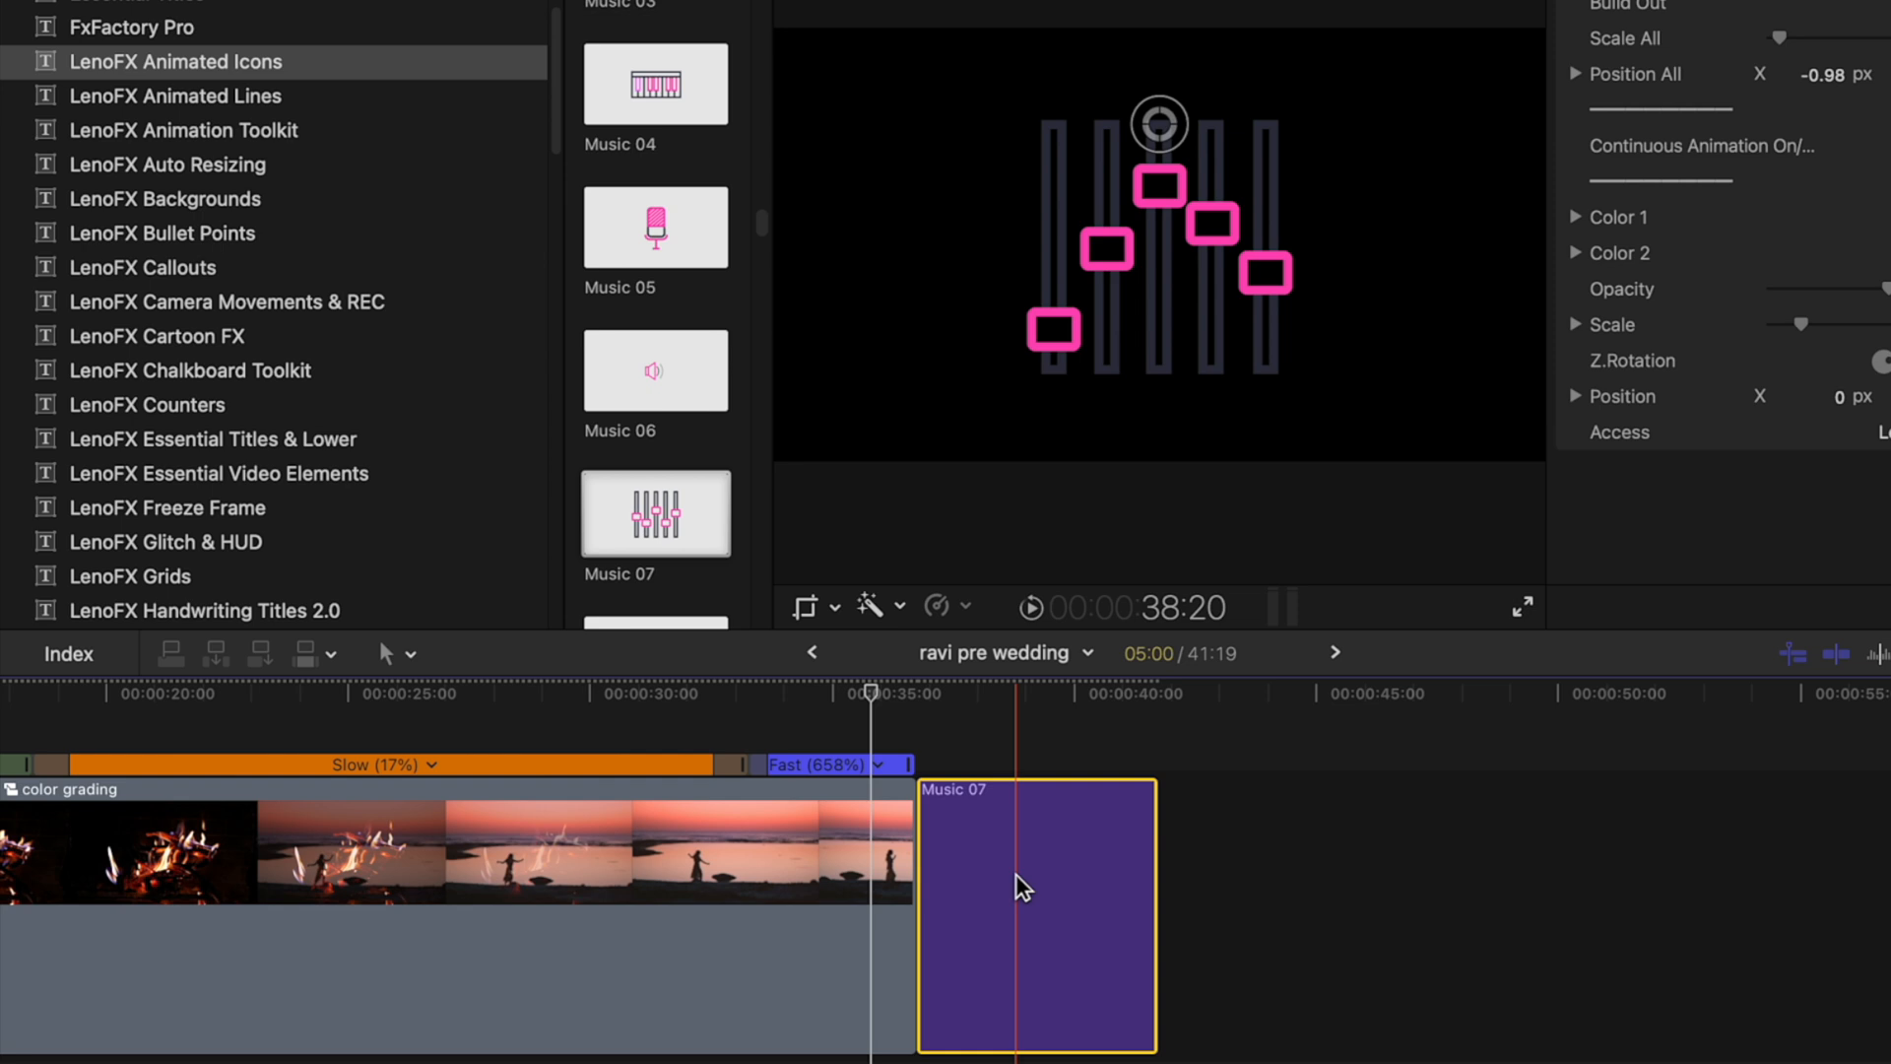
Turn the Music 07 title into a compound clip named ravi pre wedding Clip and check its retiming options.
key("alt+g")
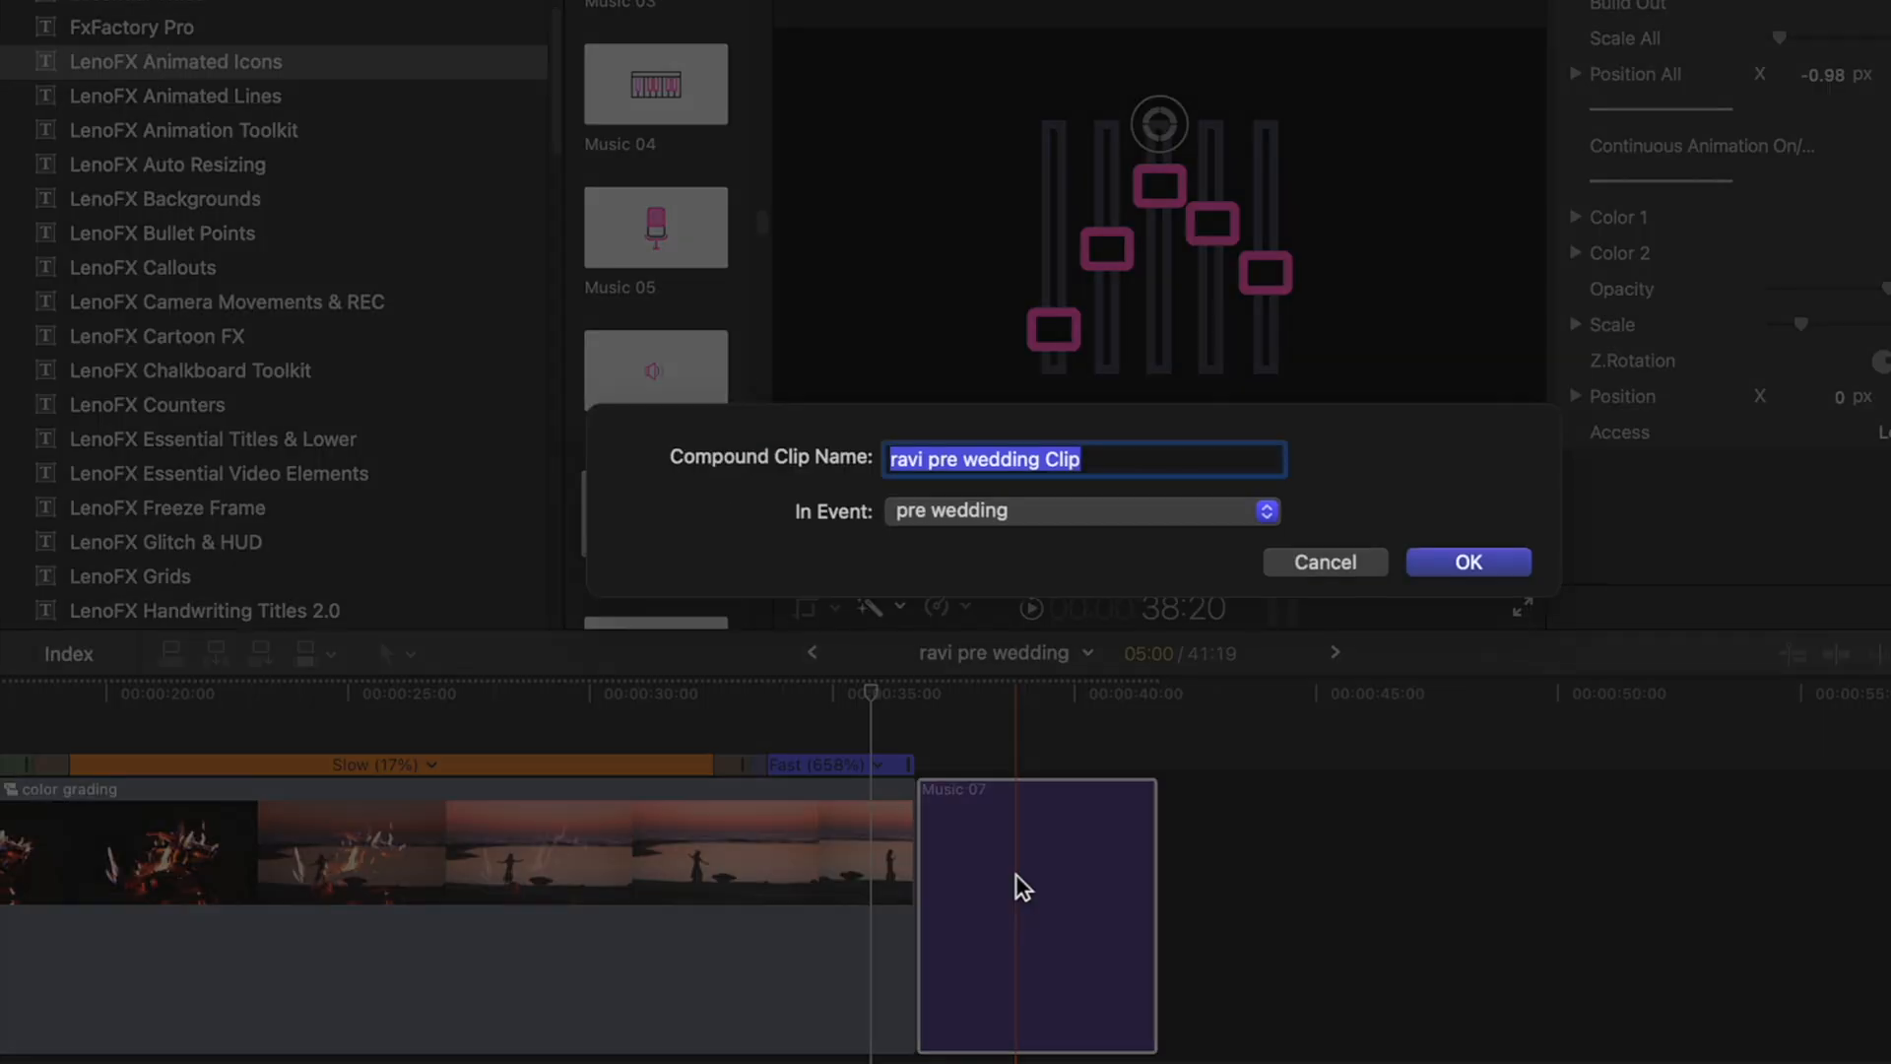
key("Return")
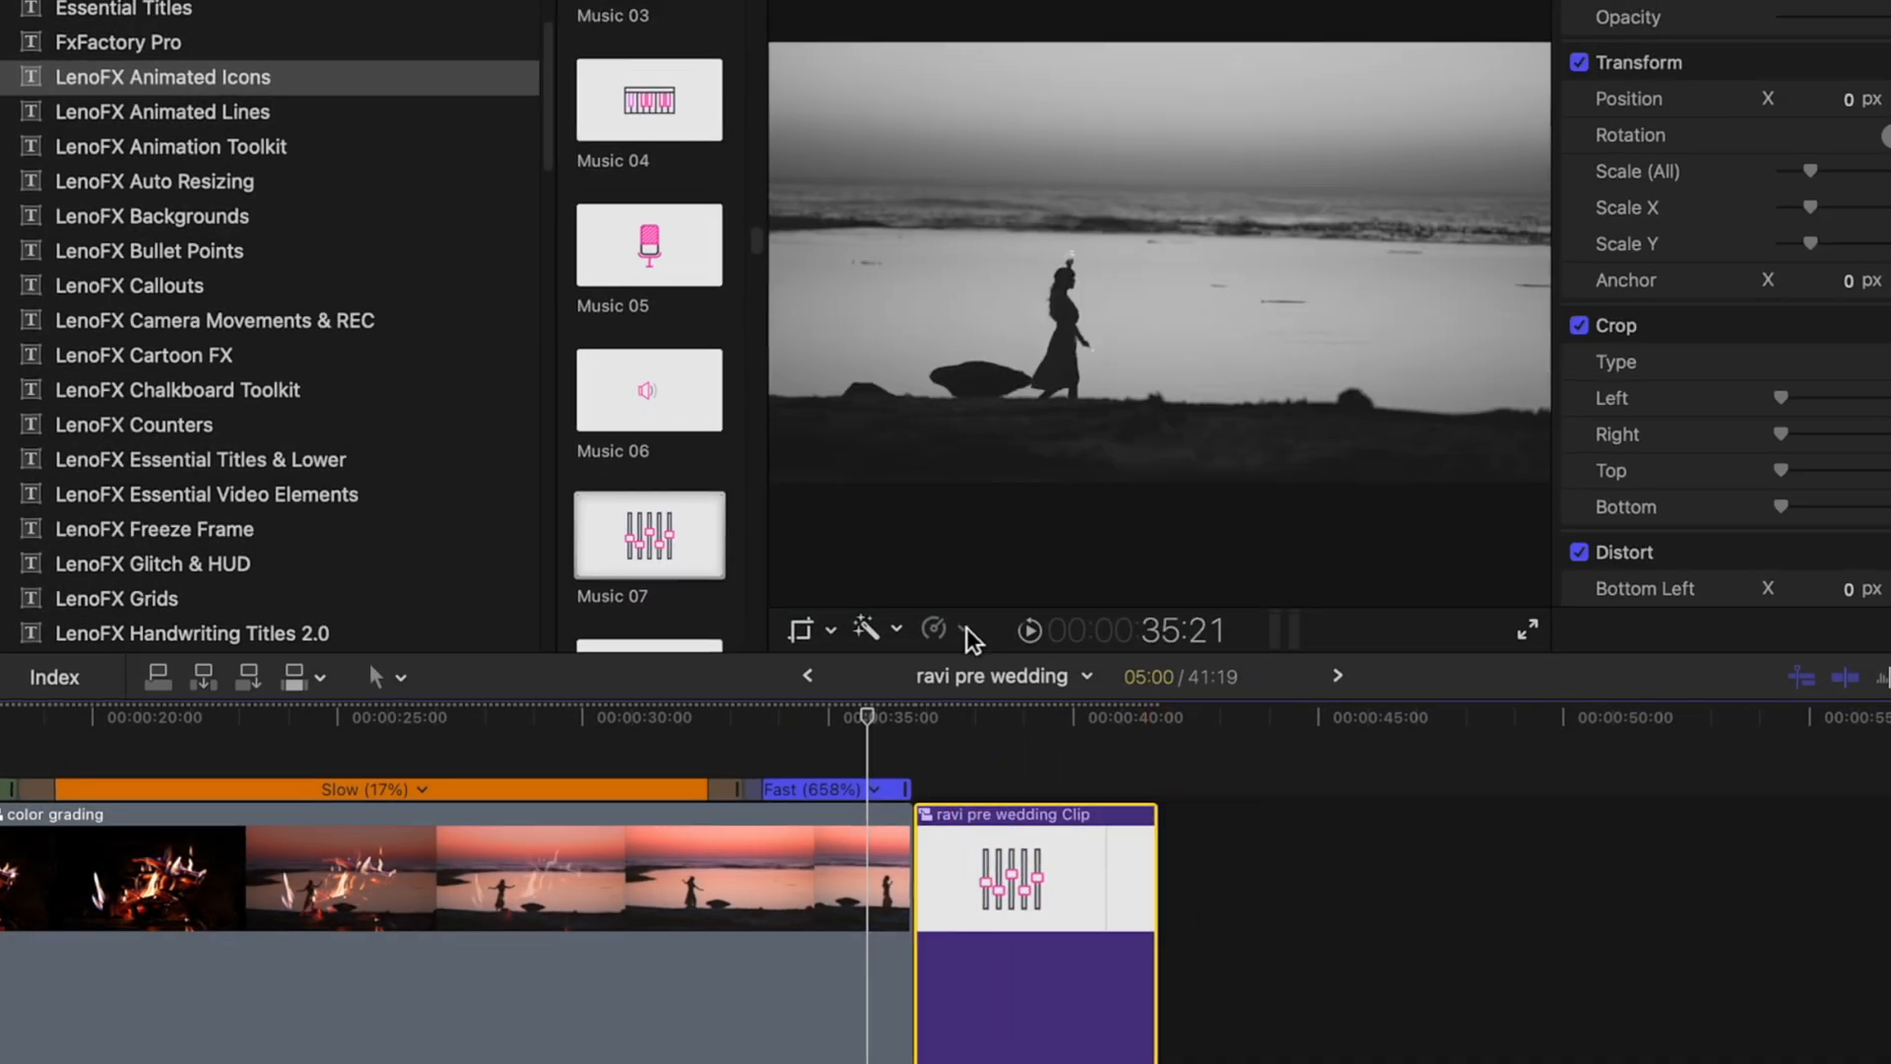
left_click(965, 632)
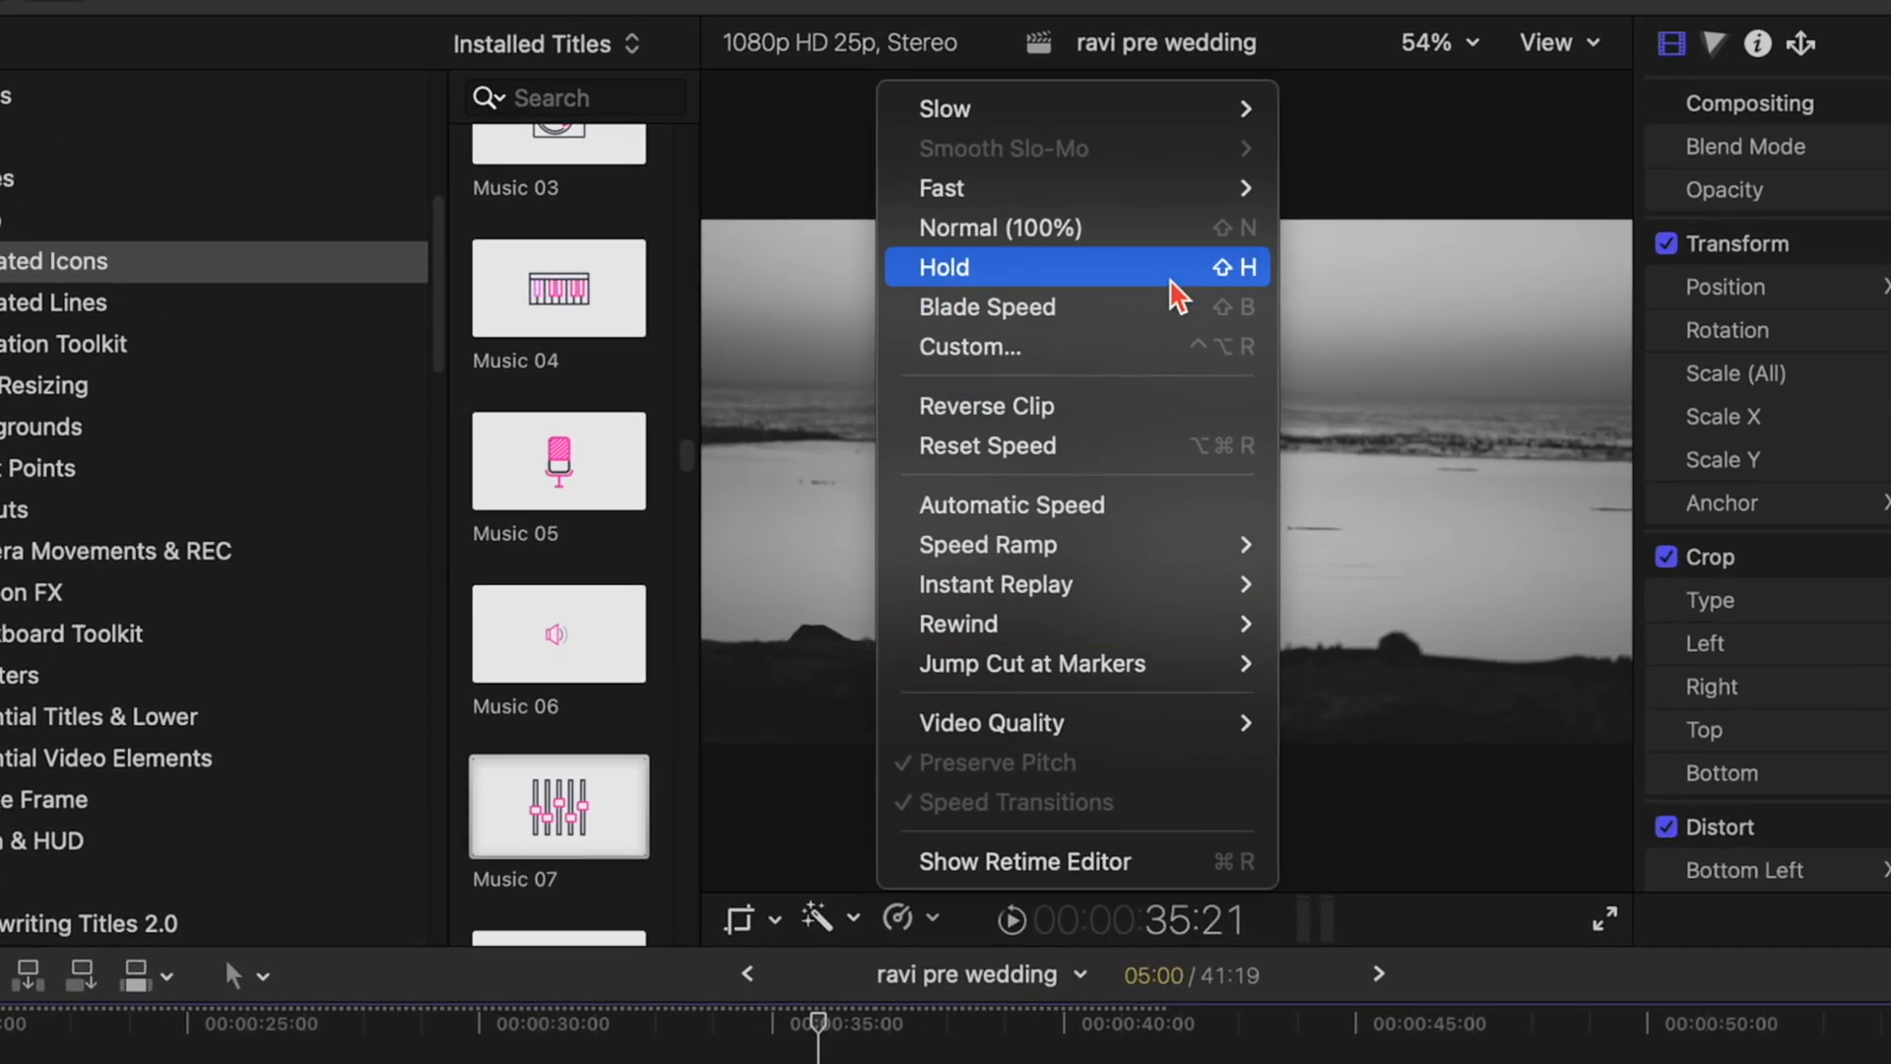
mouse_move(1203, 123)
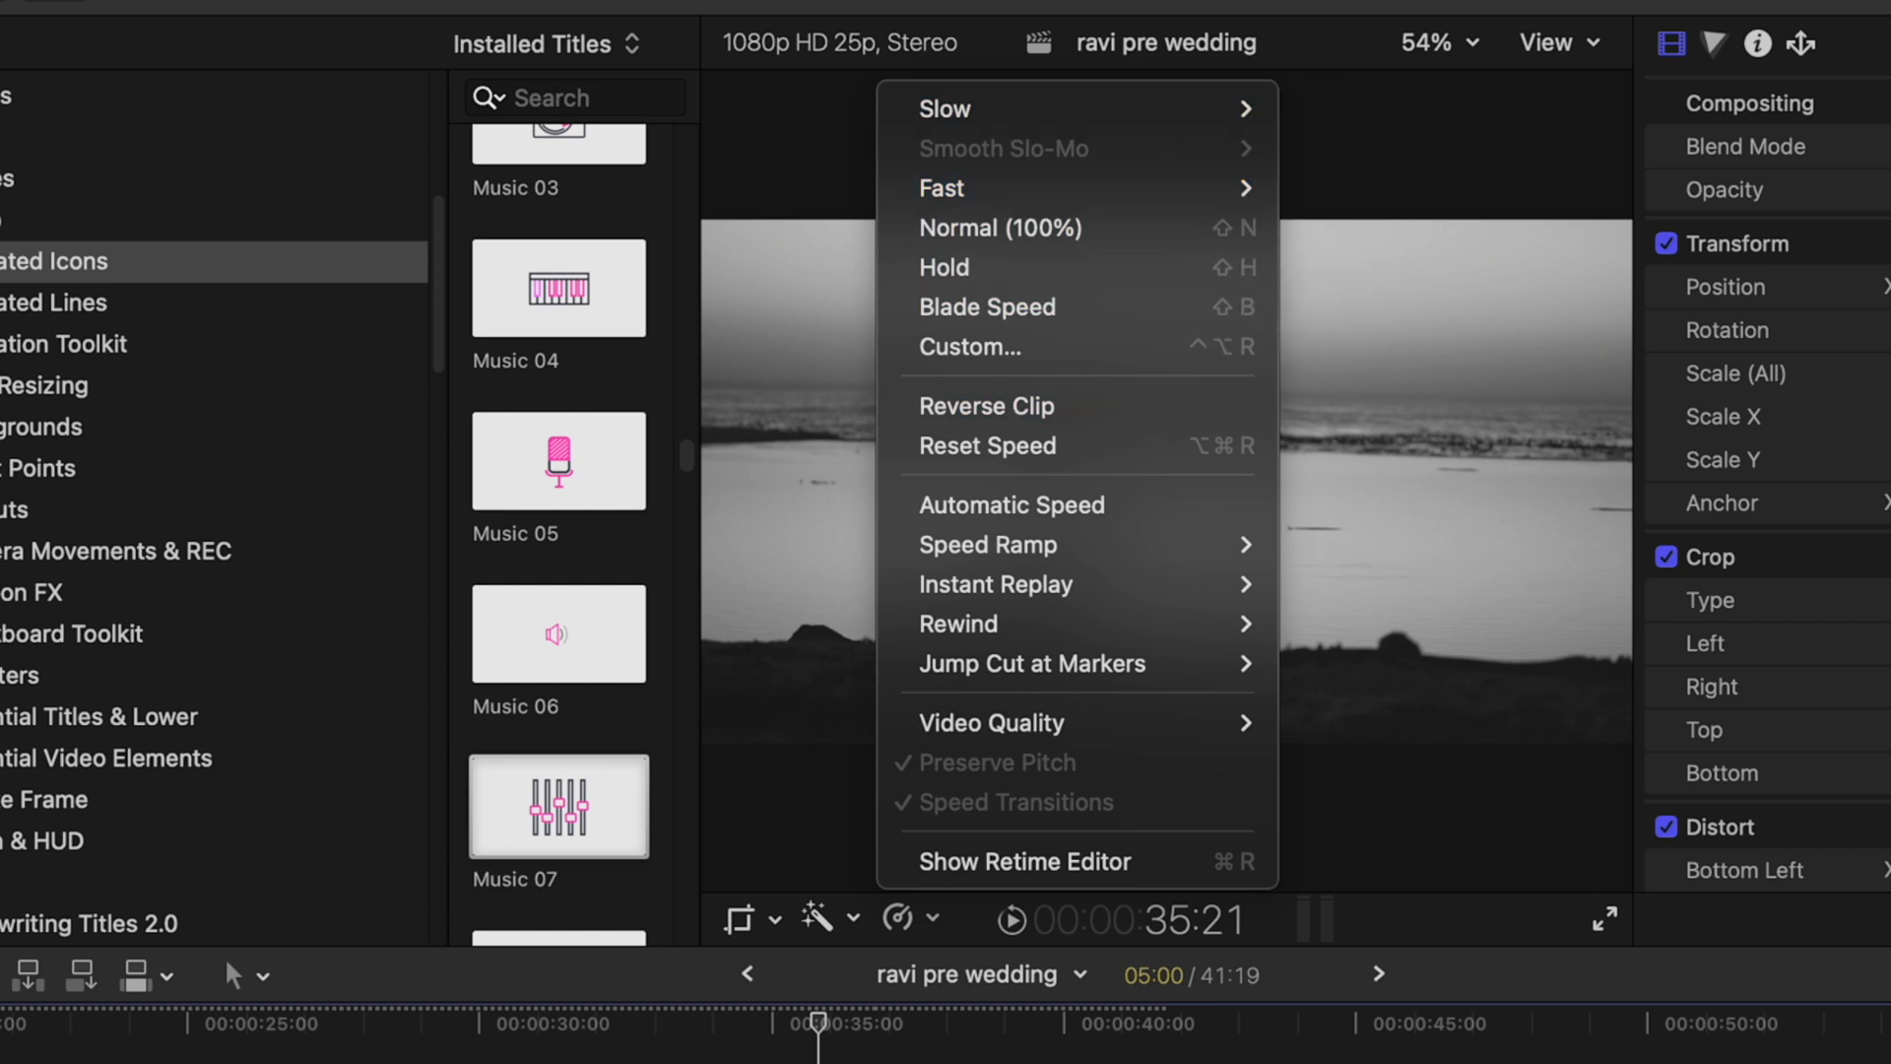
key("Escape")
Apply Blade Speed to the ravi pre wedding Clip at about 38:00 and again at about 40:15.
key("space")
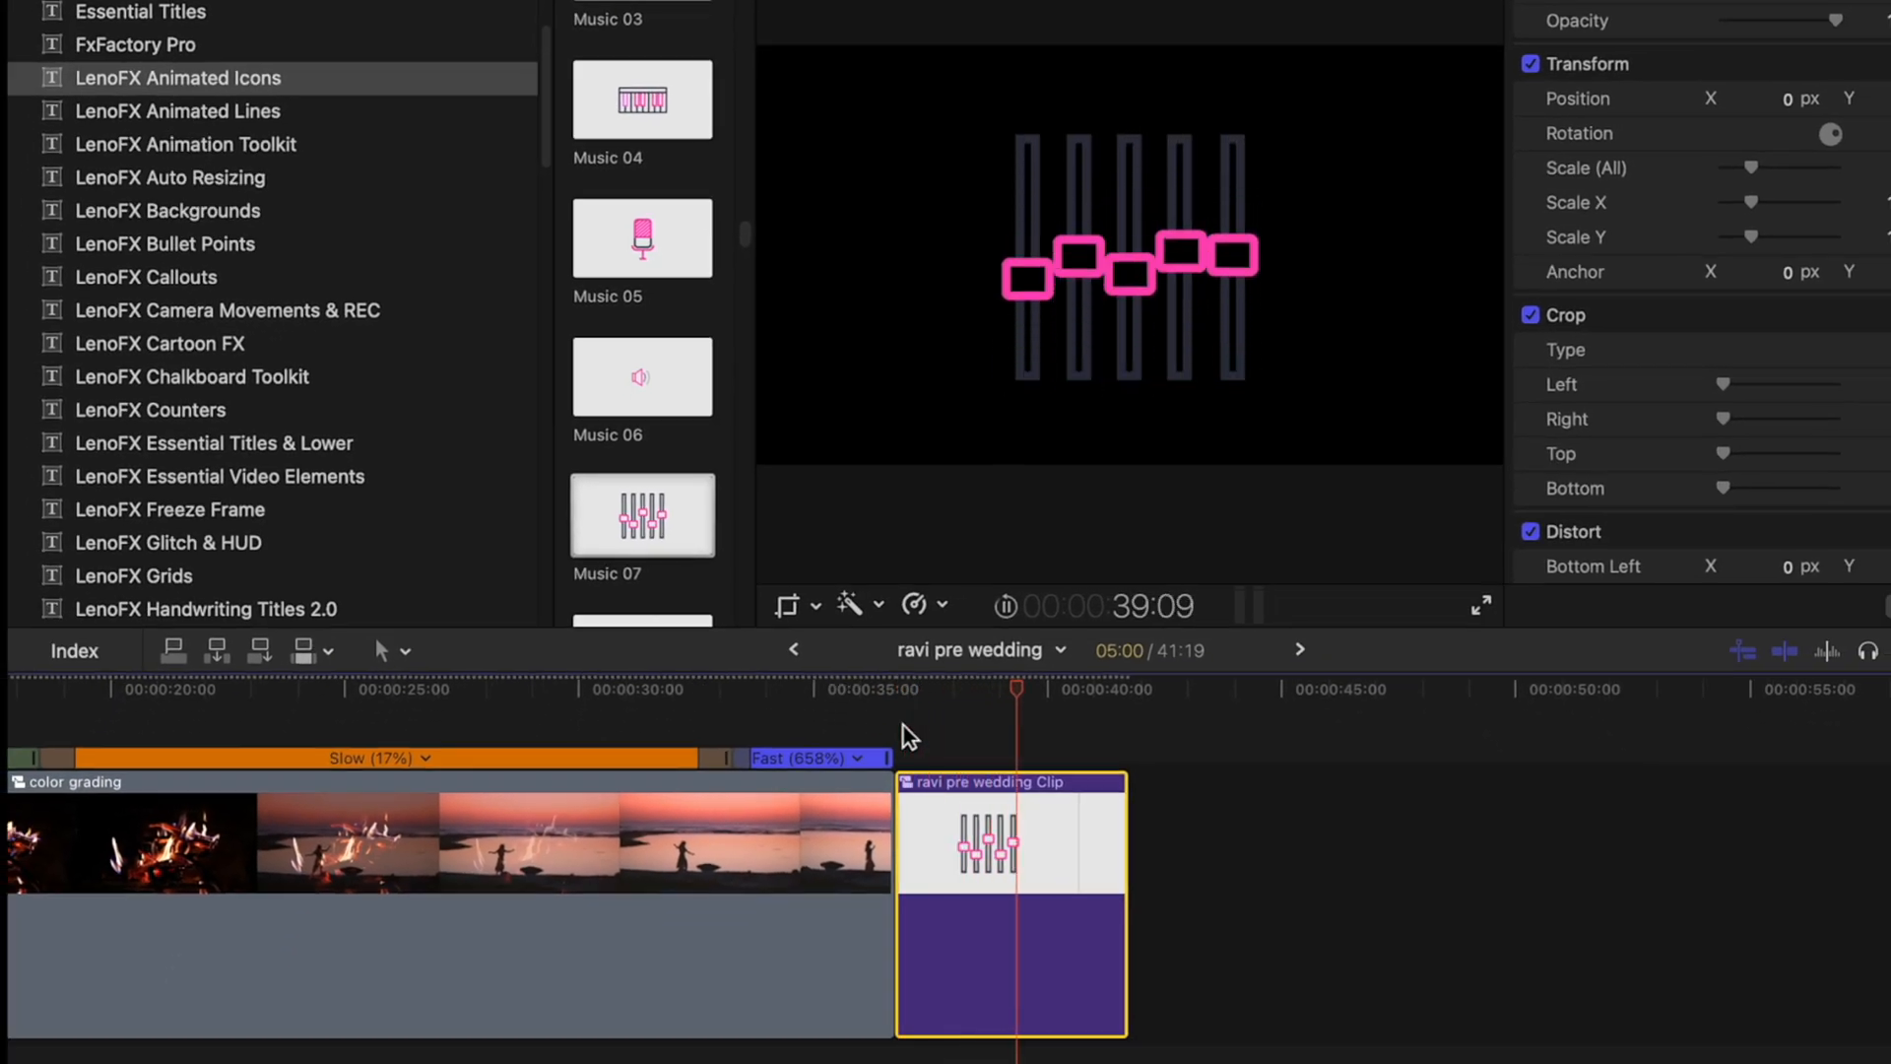
left_click(925, 737)
key("space")
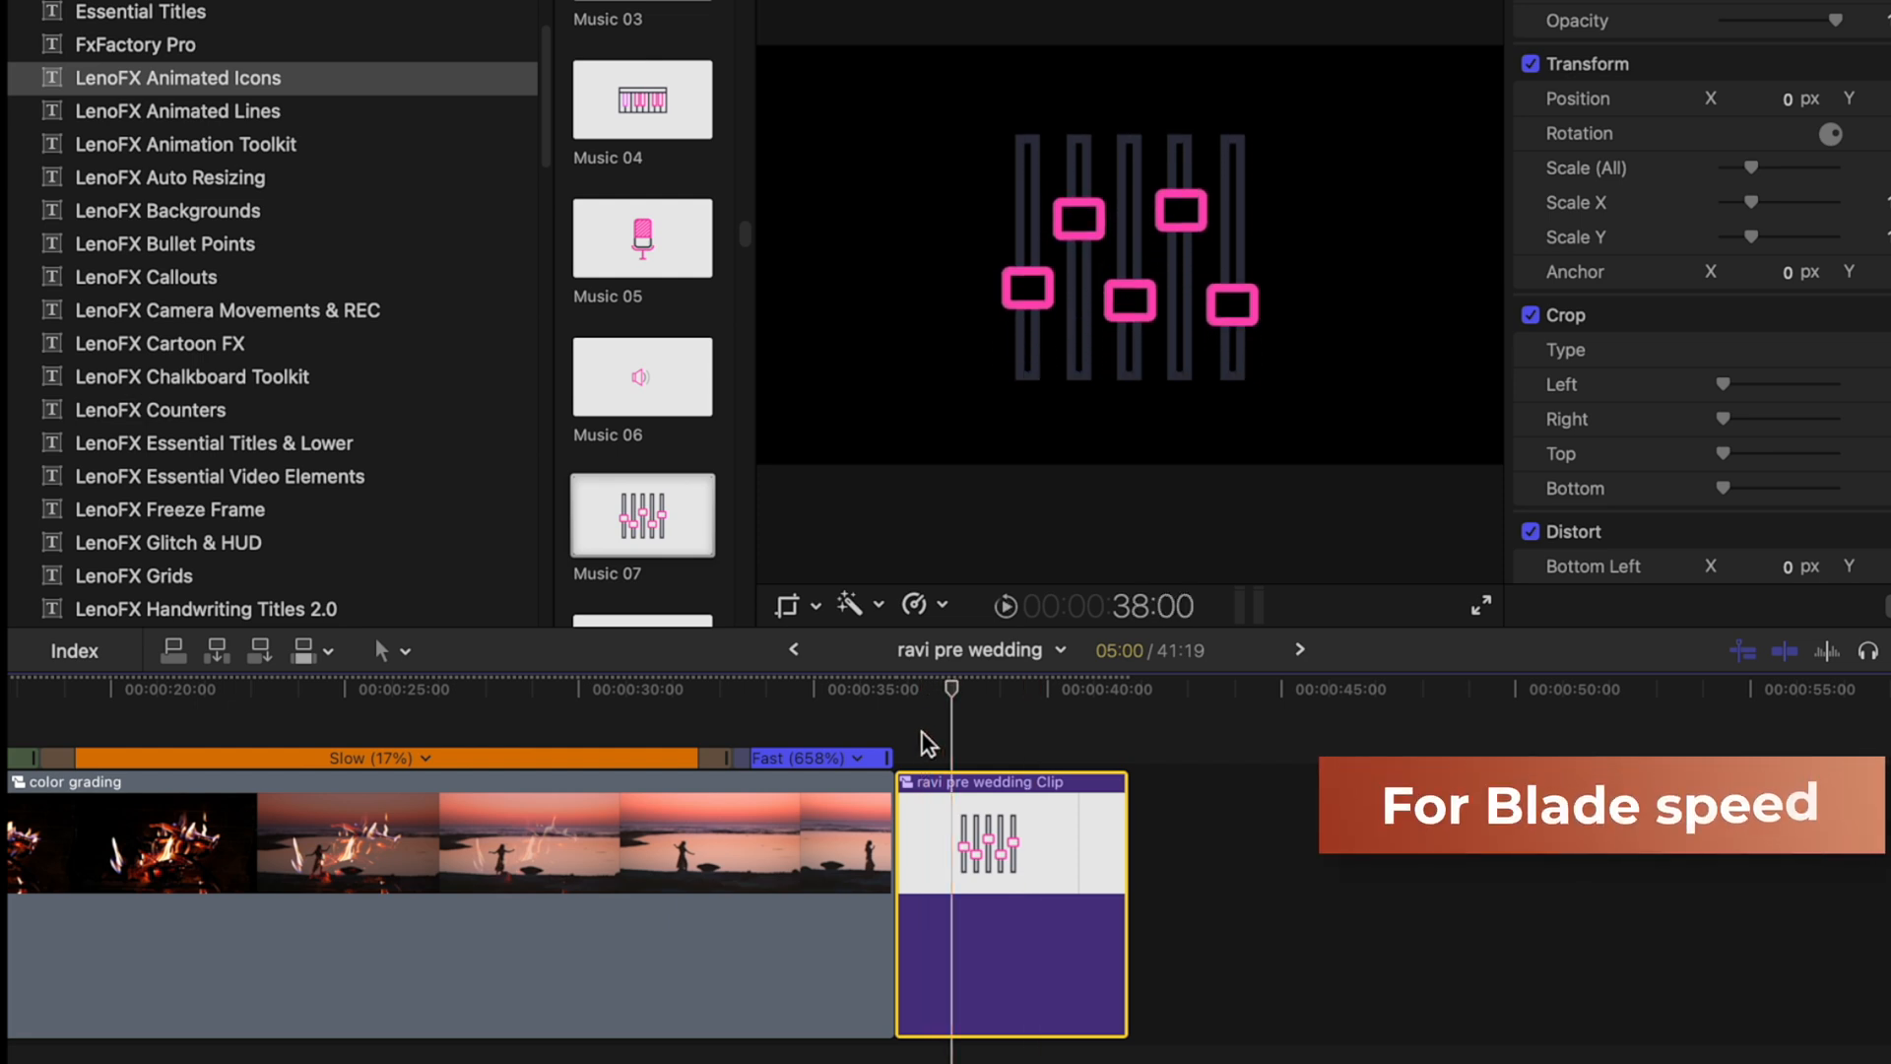
key("shift+b")
key("space")
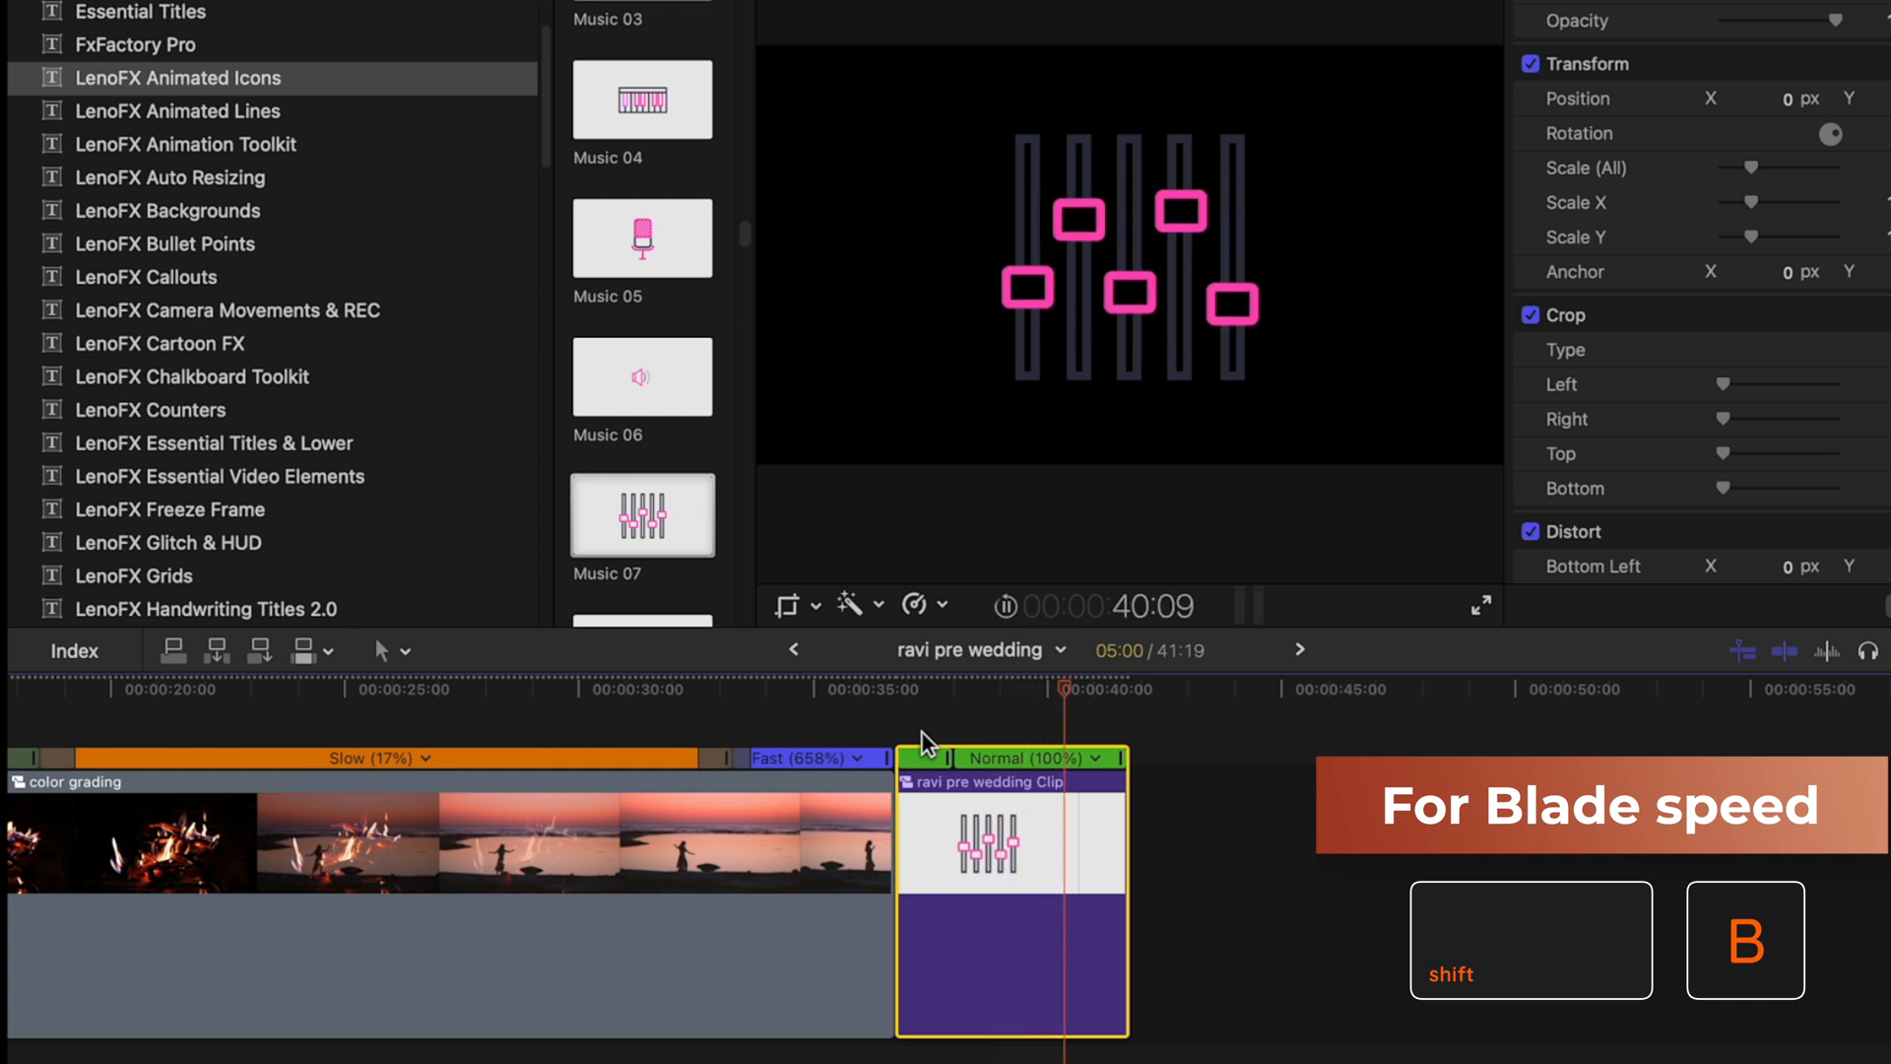
key("j")
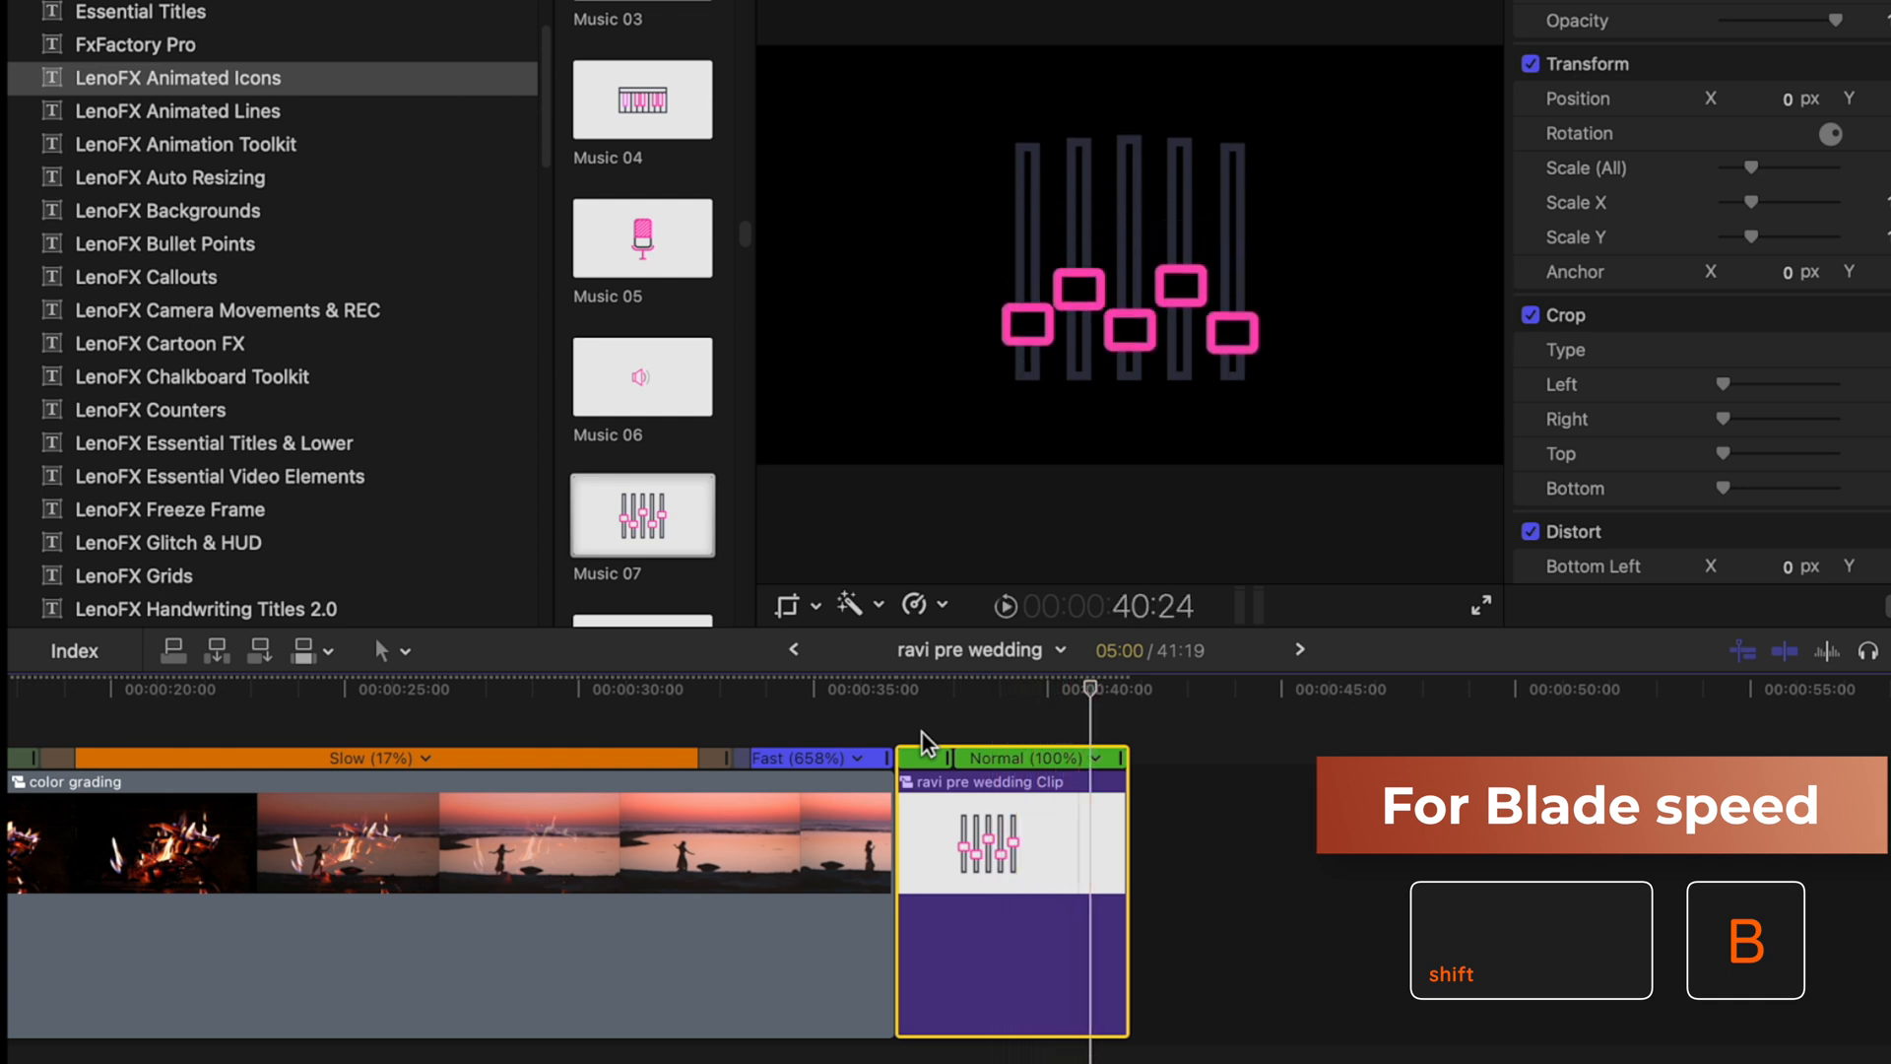
key("Left")
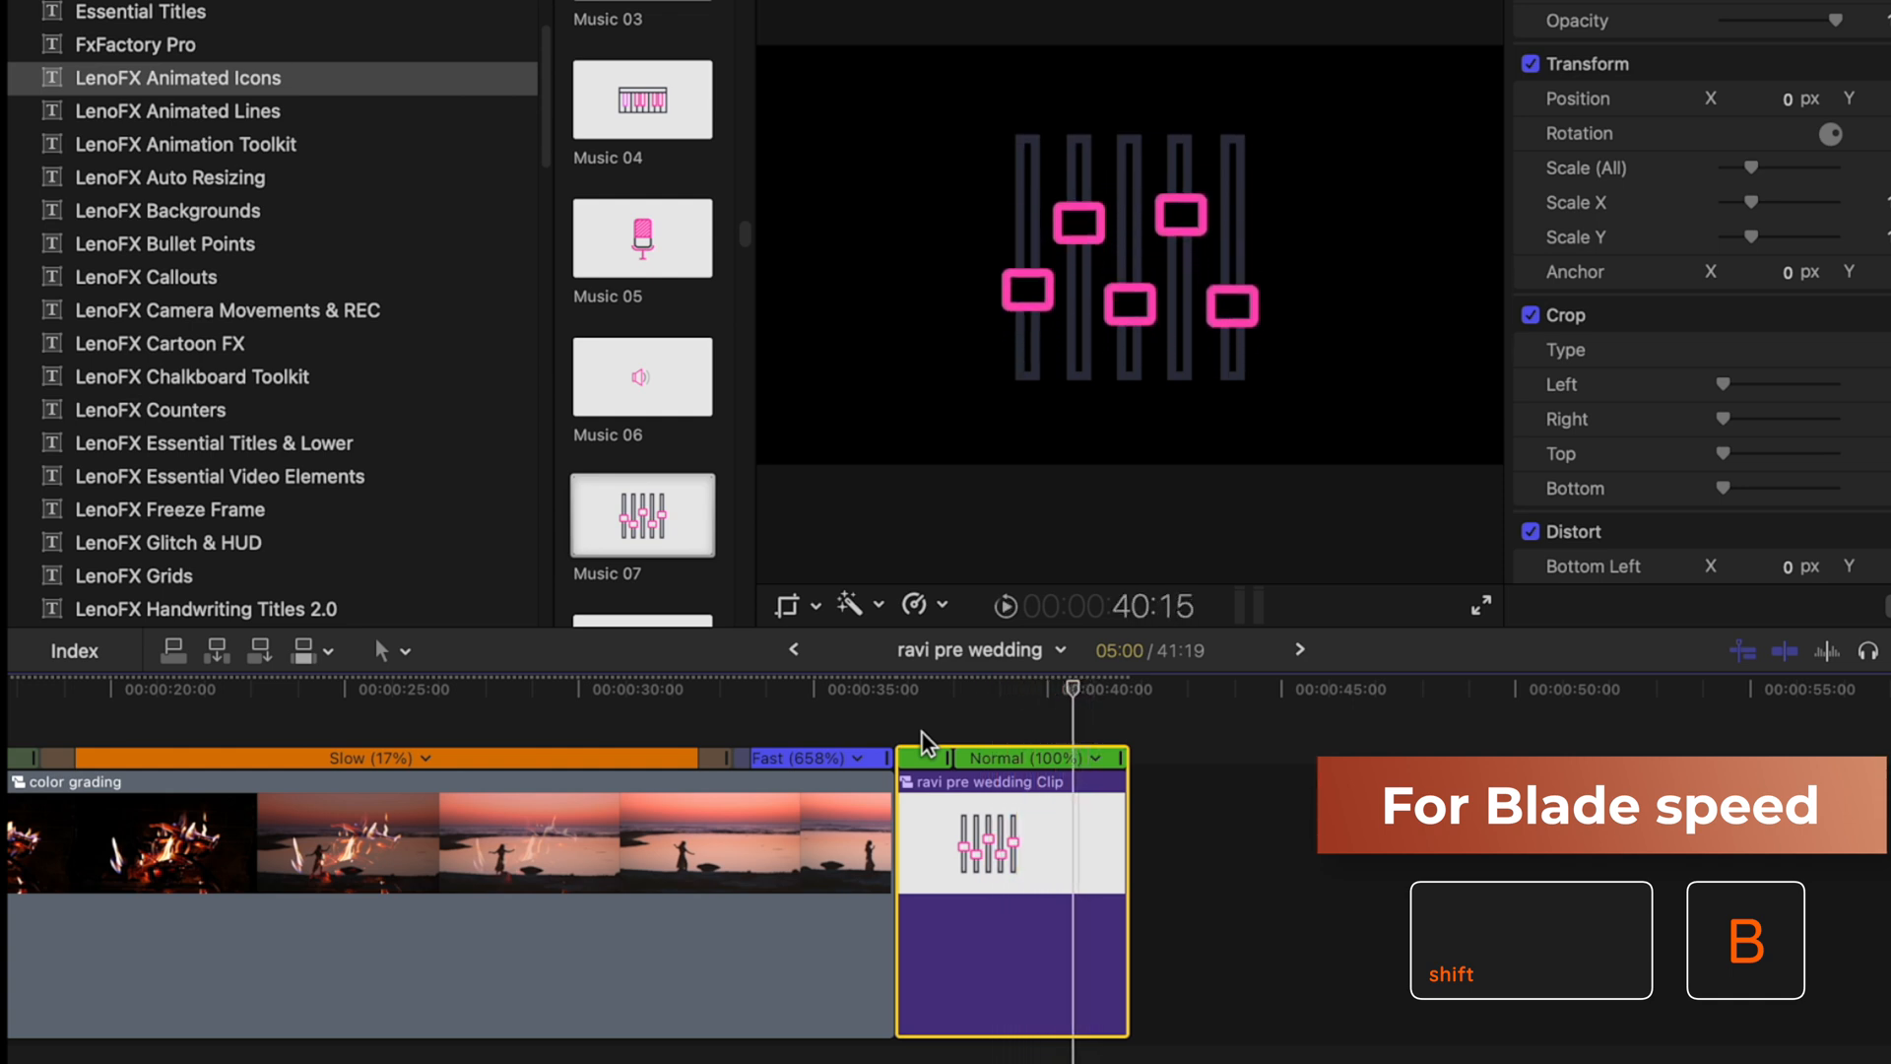
key("shift+b")
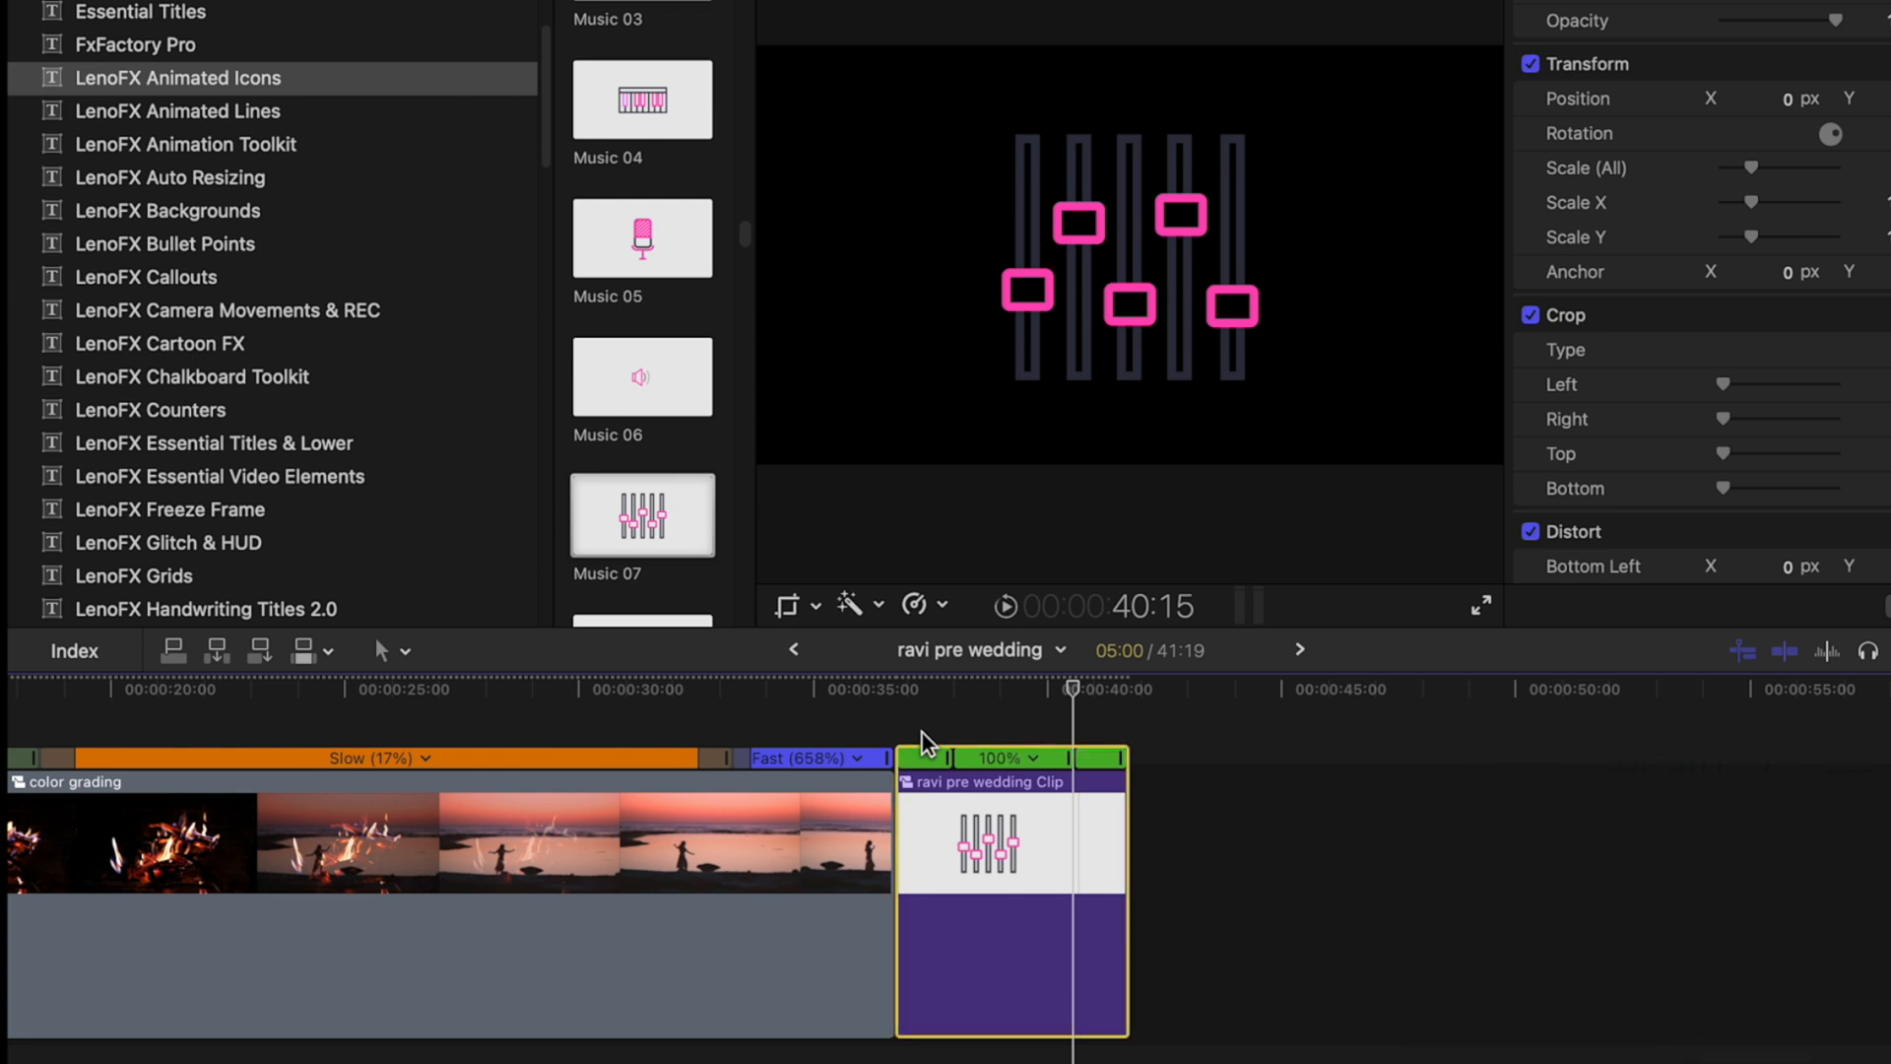
Speed up the middle retime segment of the ravi pre wedding Clip, shortening the clip to about 03:14, and play it.
key("super+equal")
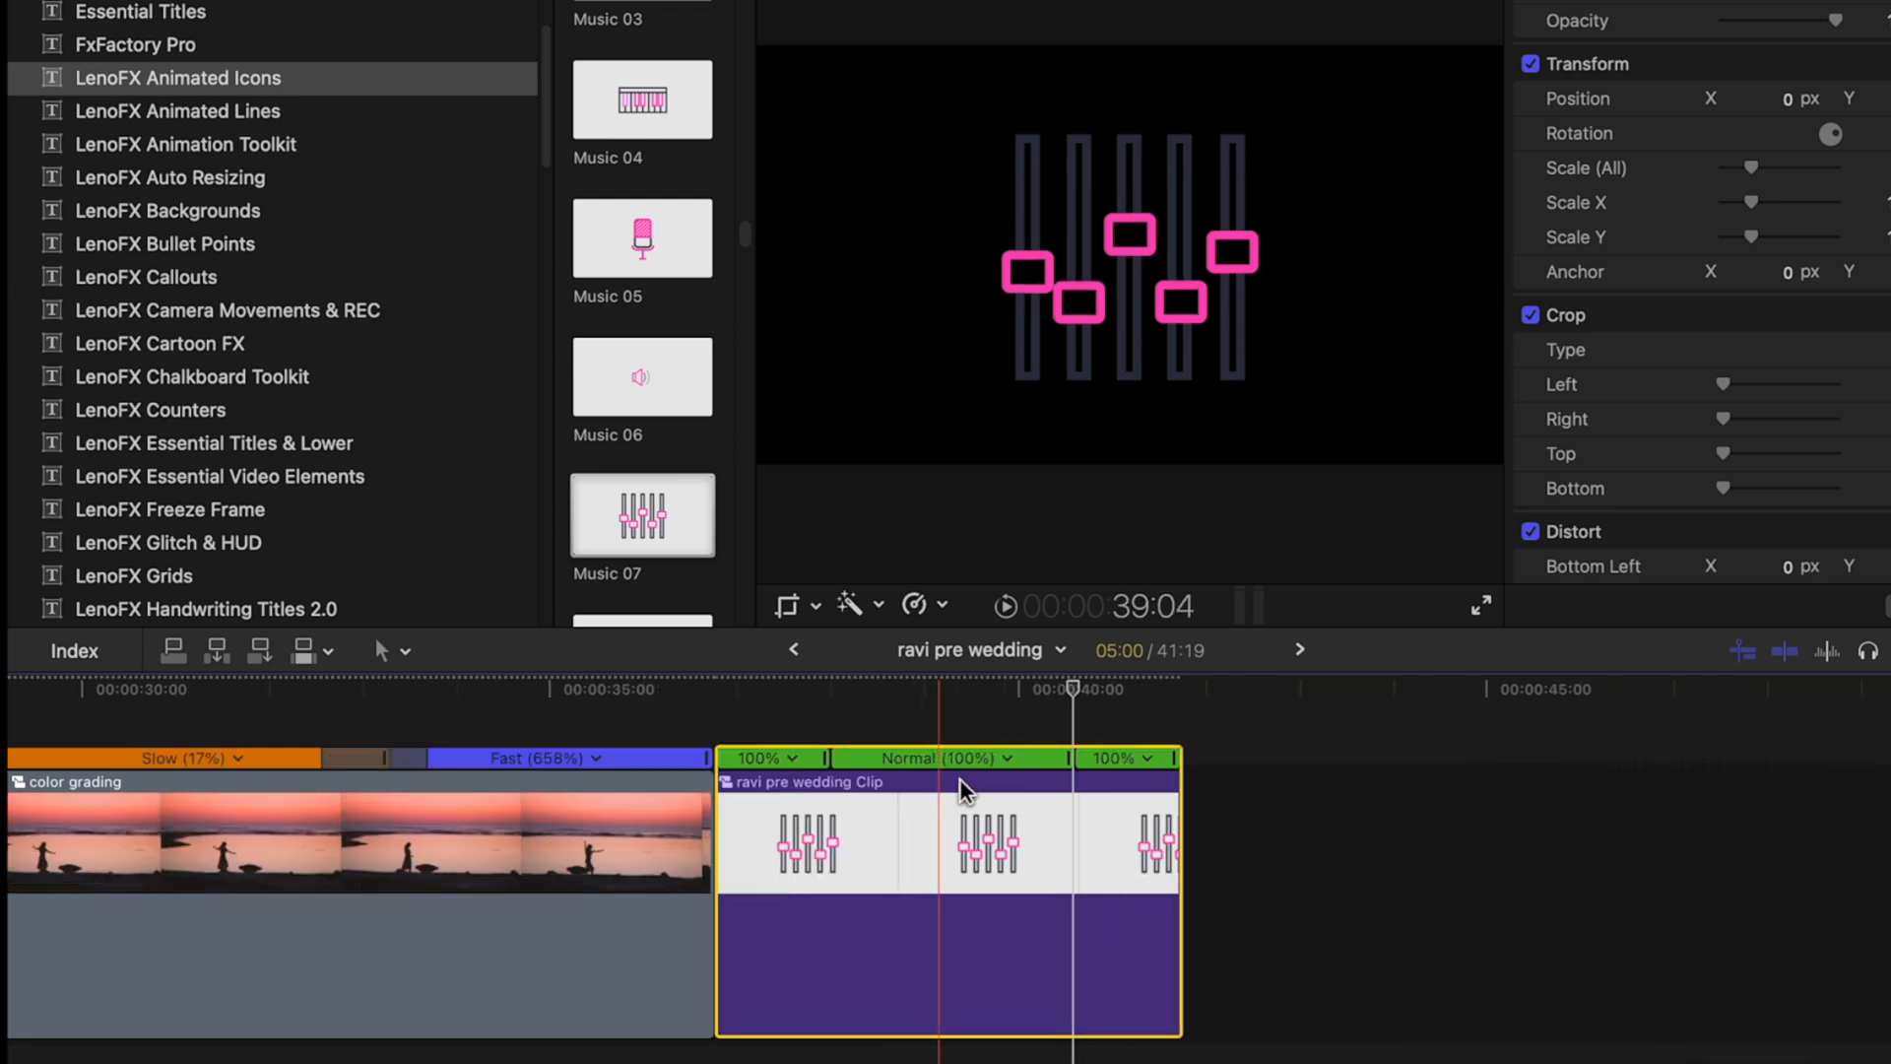
left_click_drag(1069, 760, 937, 772)
key("space")
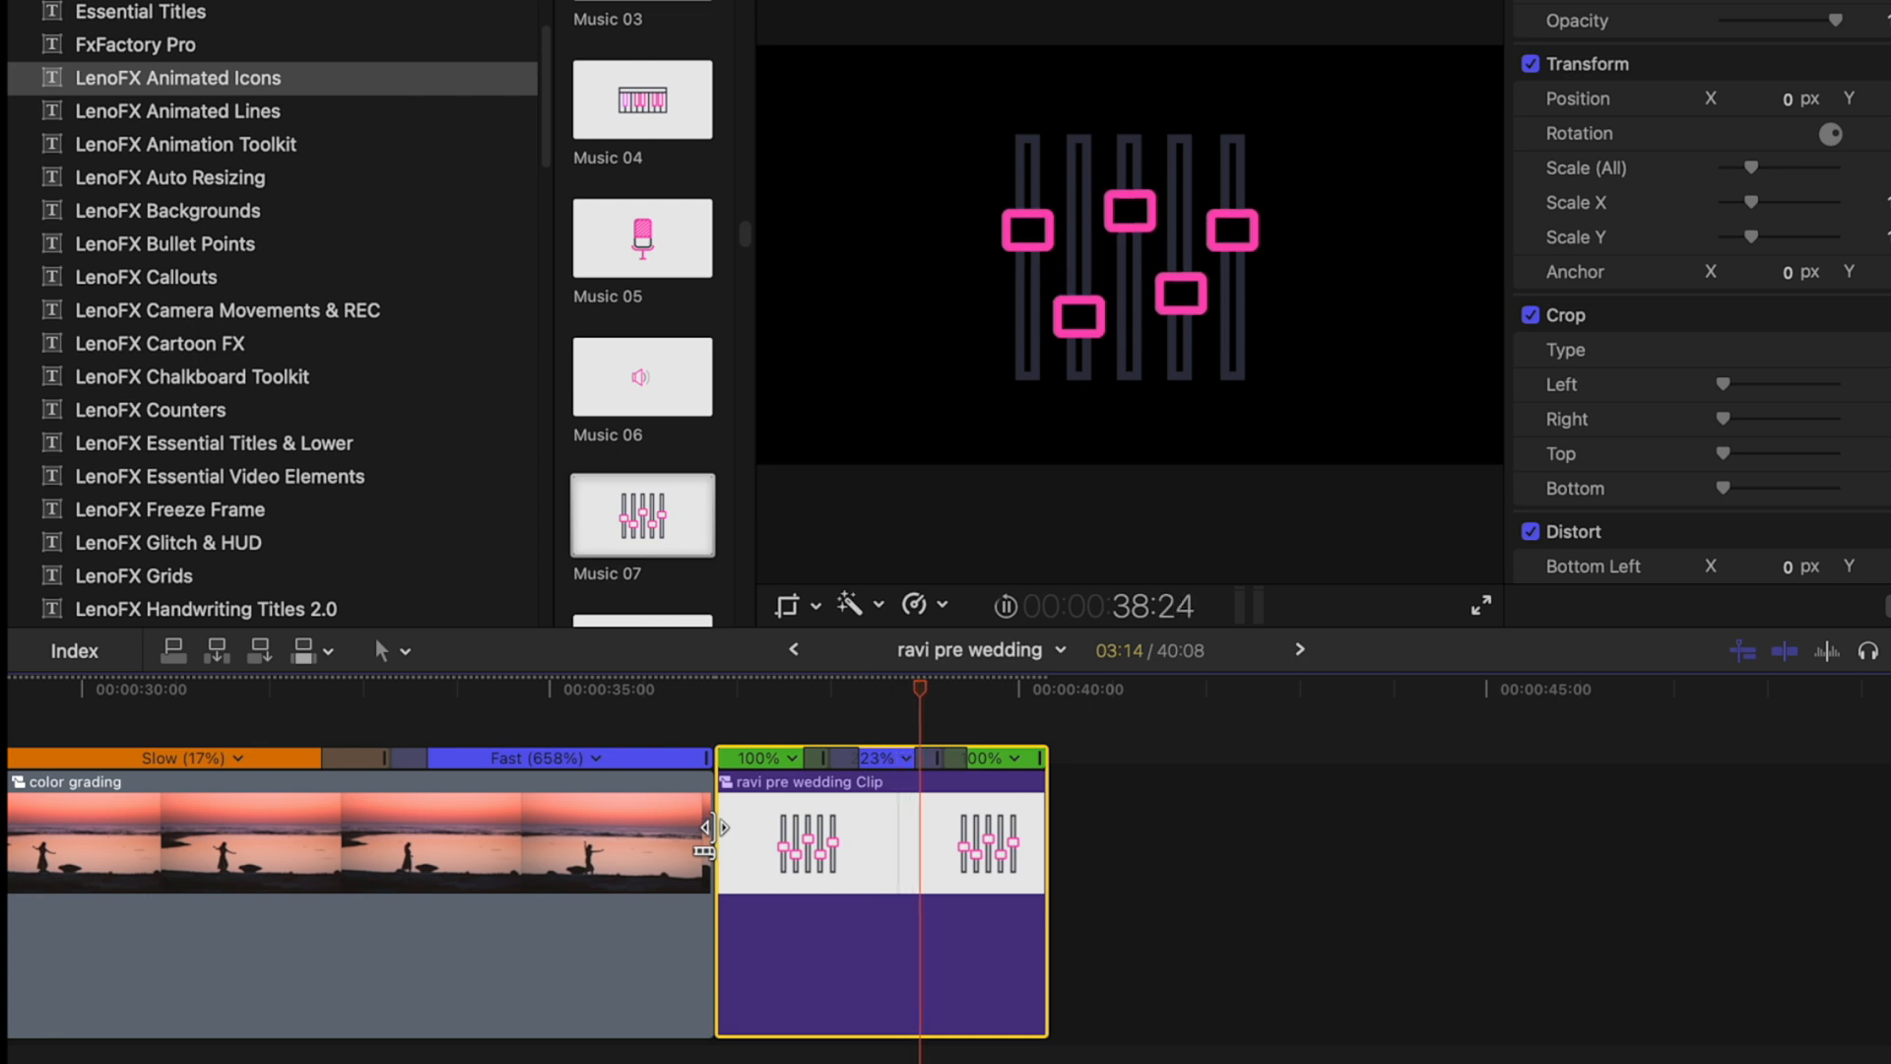
Play the timeline from the beginning to review the speed changes on both compound clips.
key("Home")
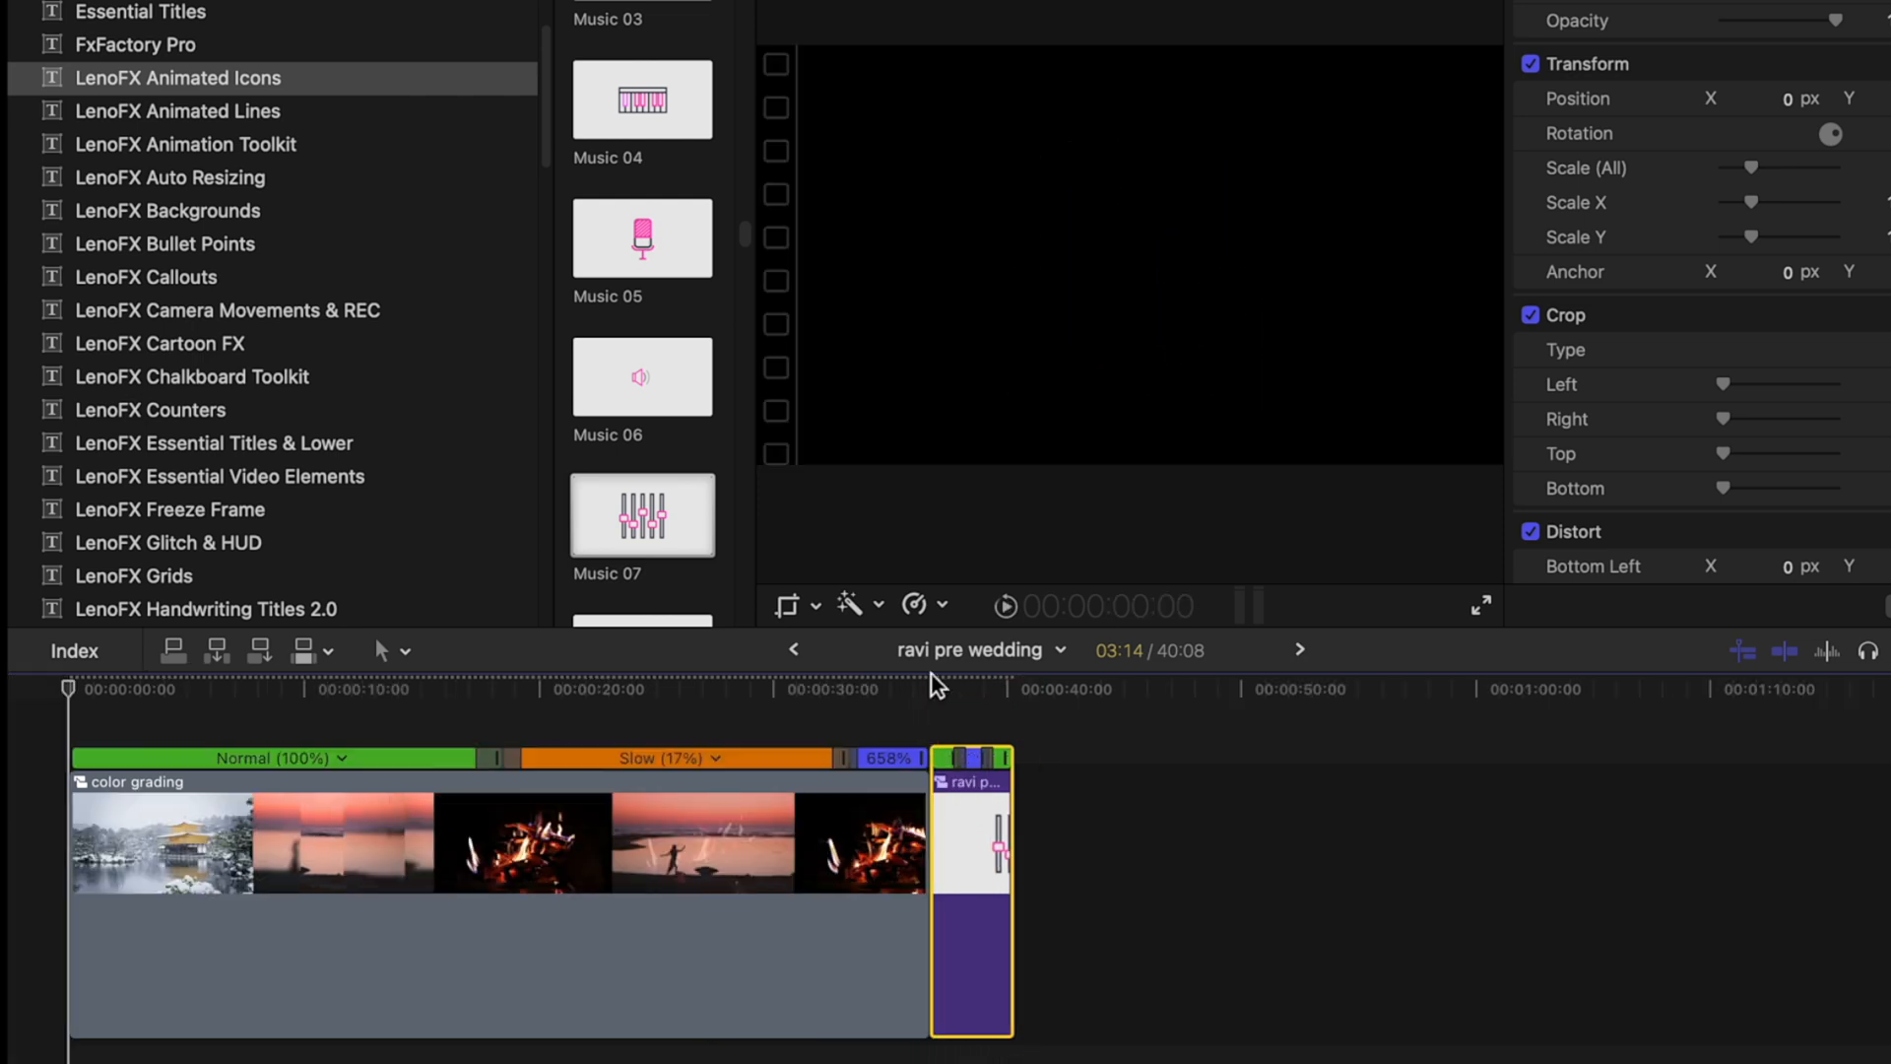
key("super+minus")
key("super+minus")
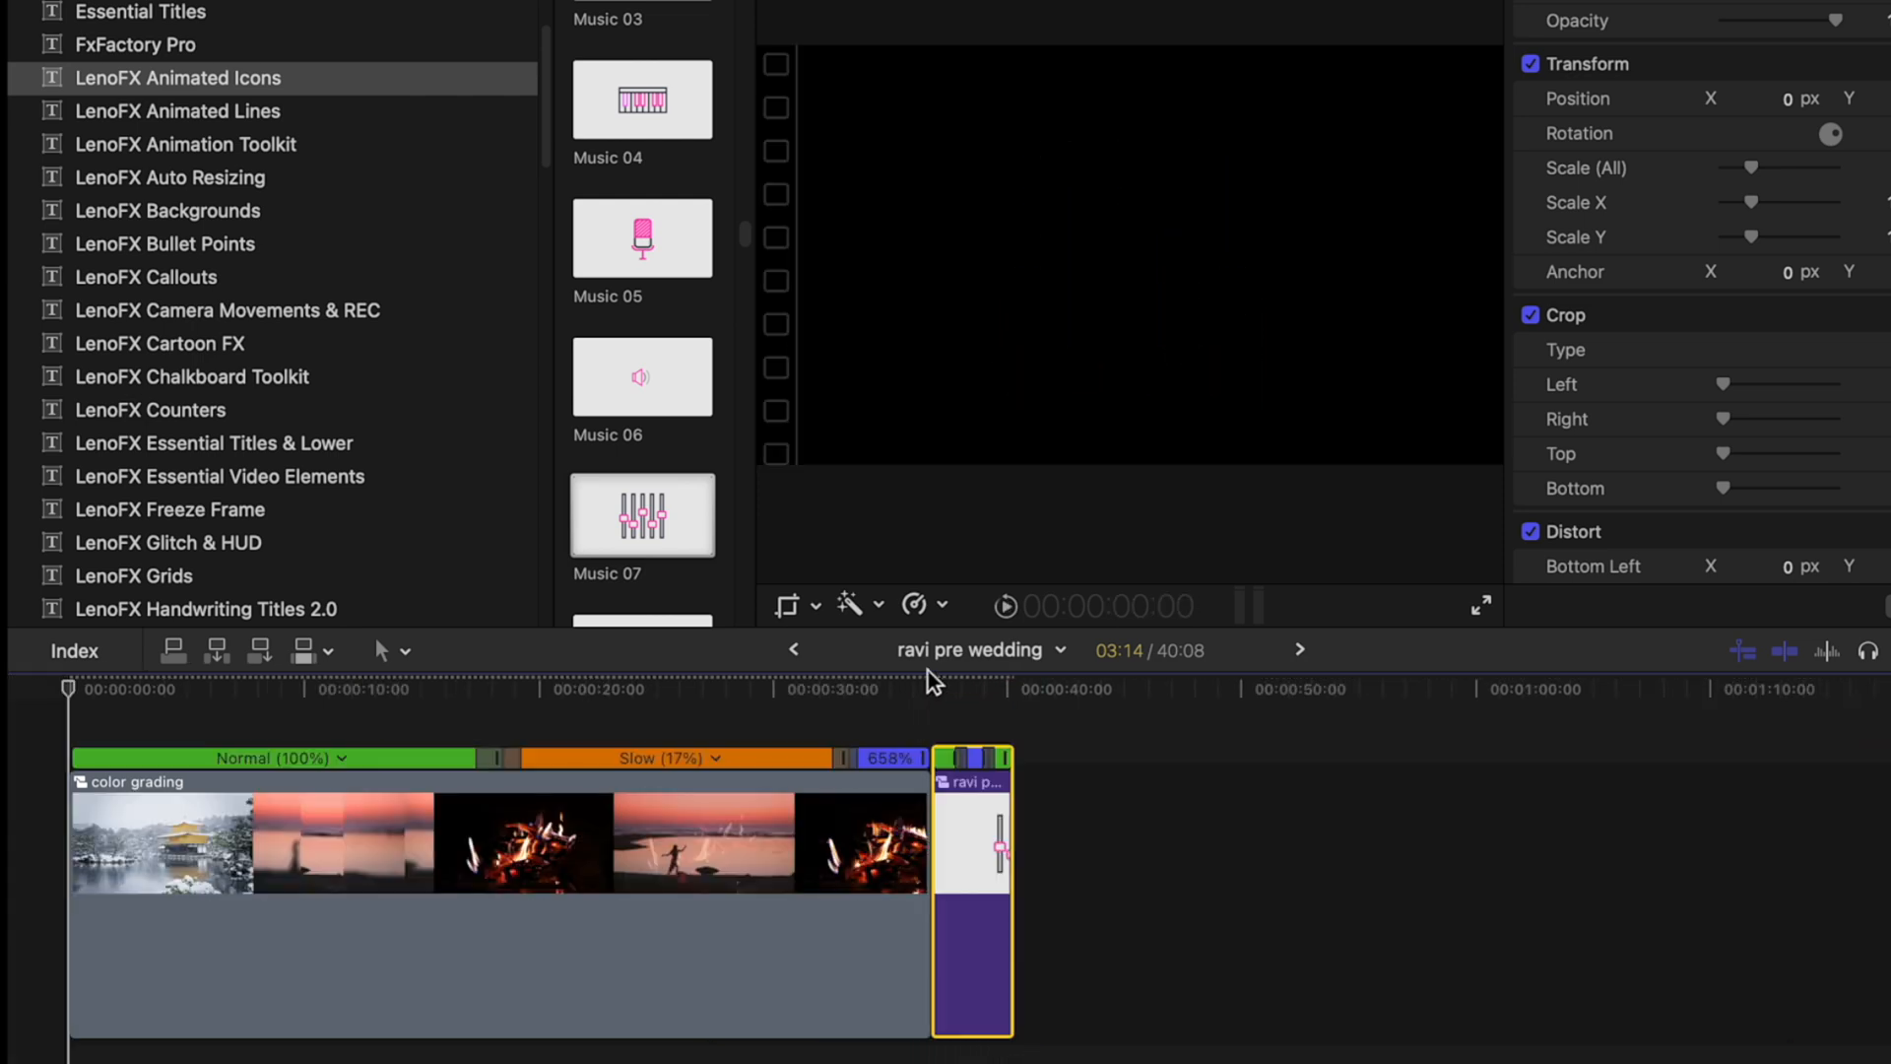
key("space")
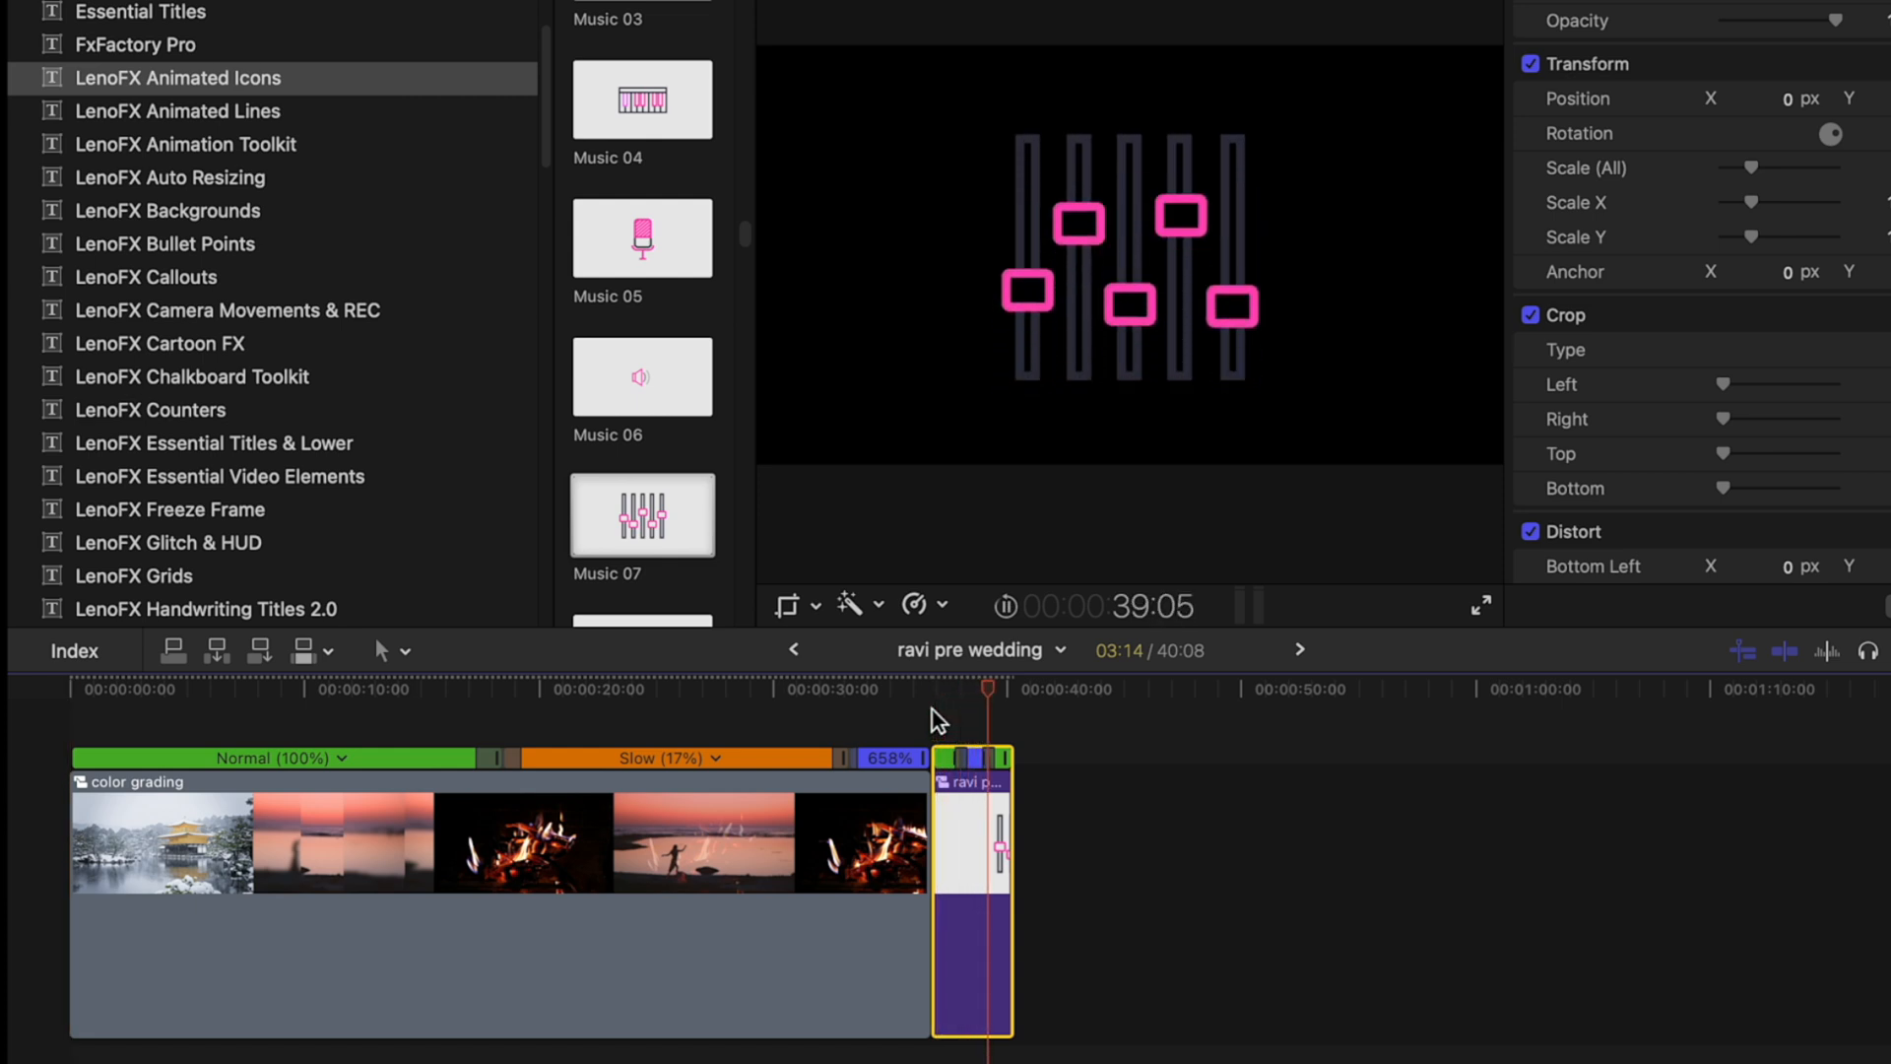
key("space")
Speed up the ravi pre wedding Clip's middle segment further, to a clip length of about 03:06, and preview it.
key("super+equal")
key("super+equal")
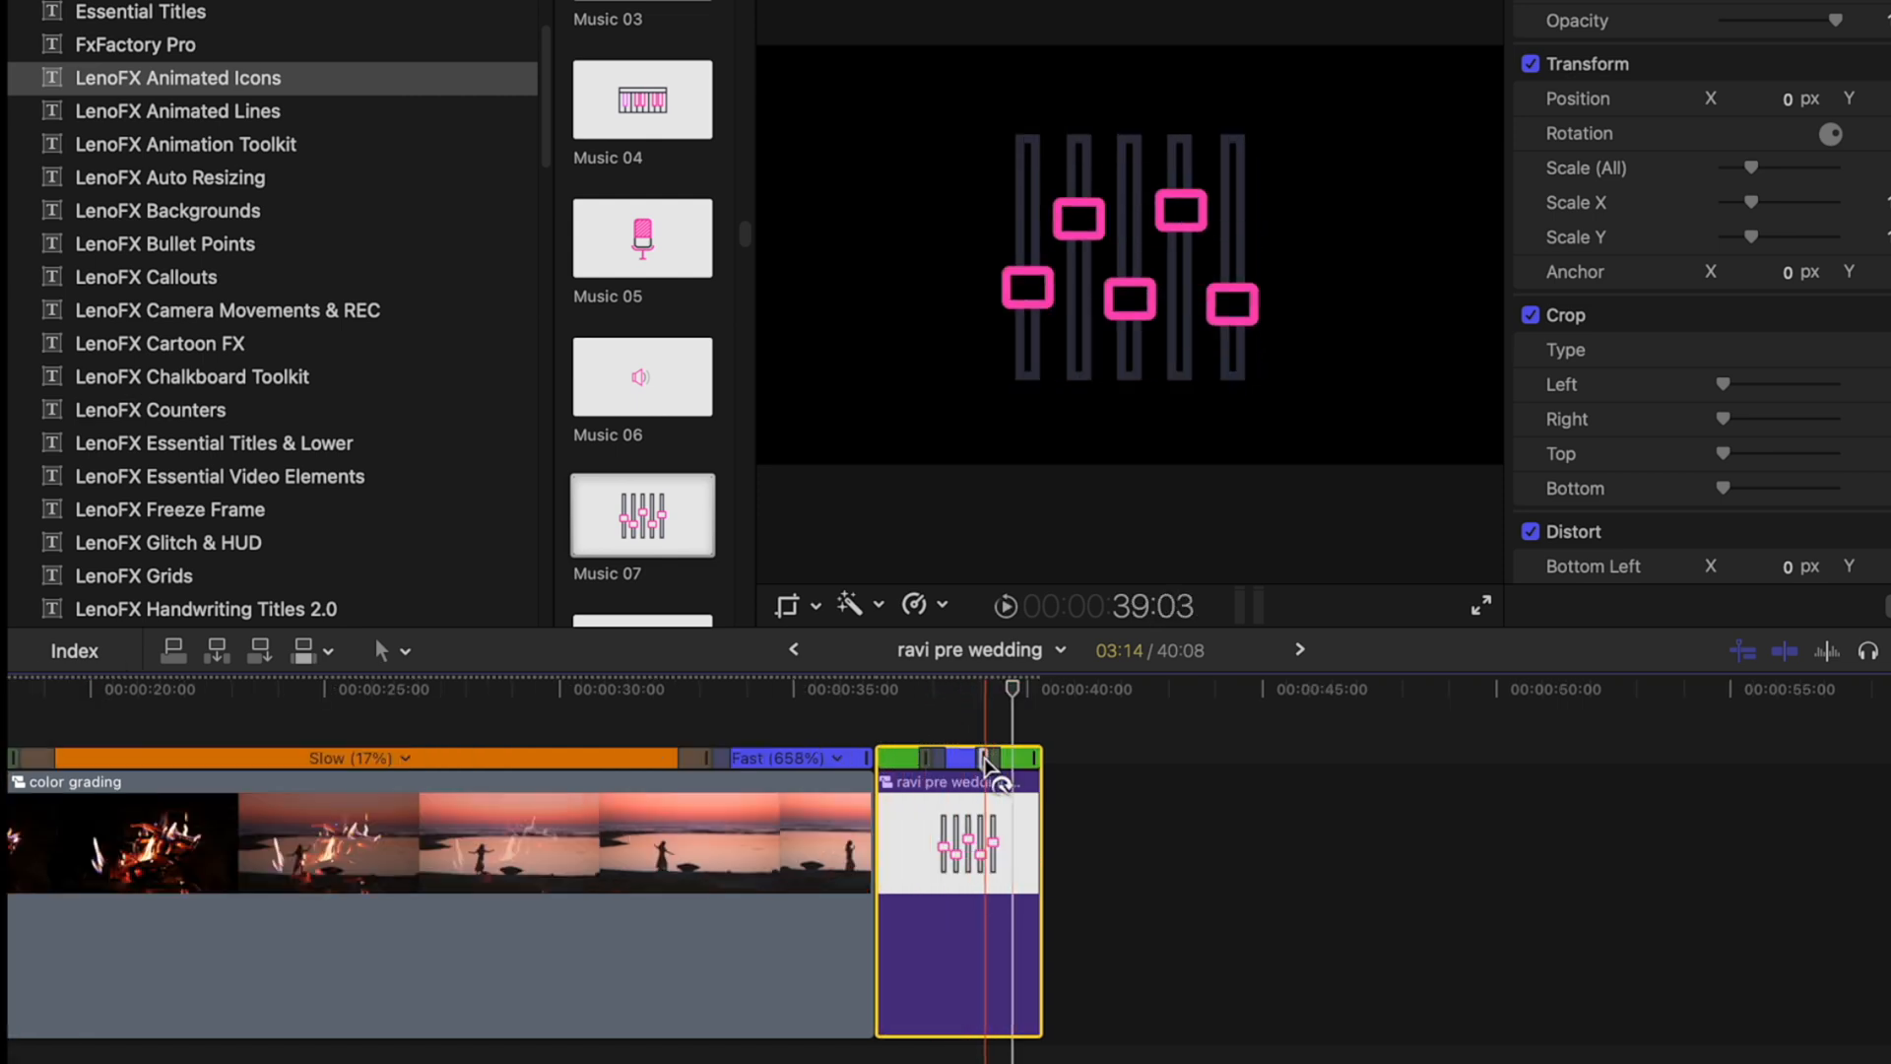
left_click_drag(988, 767, 931, 769)
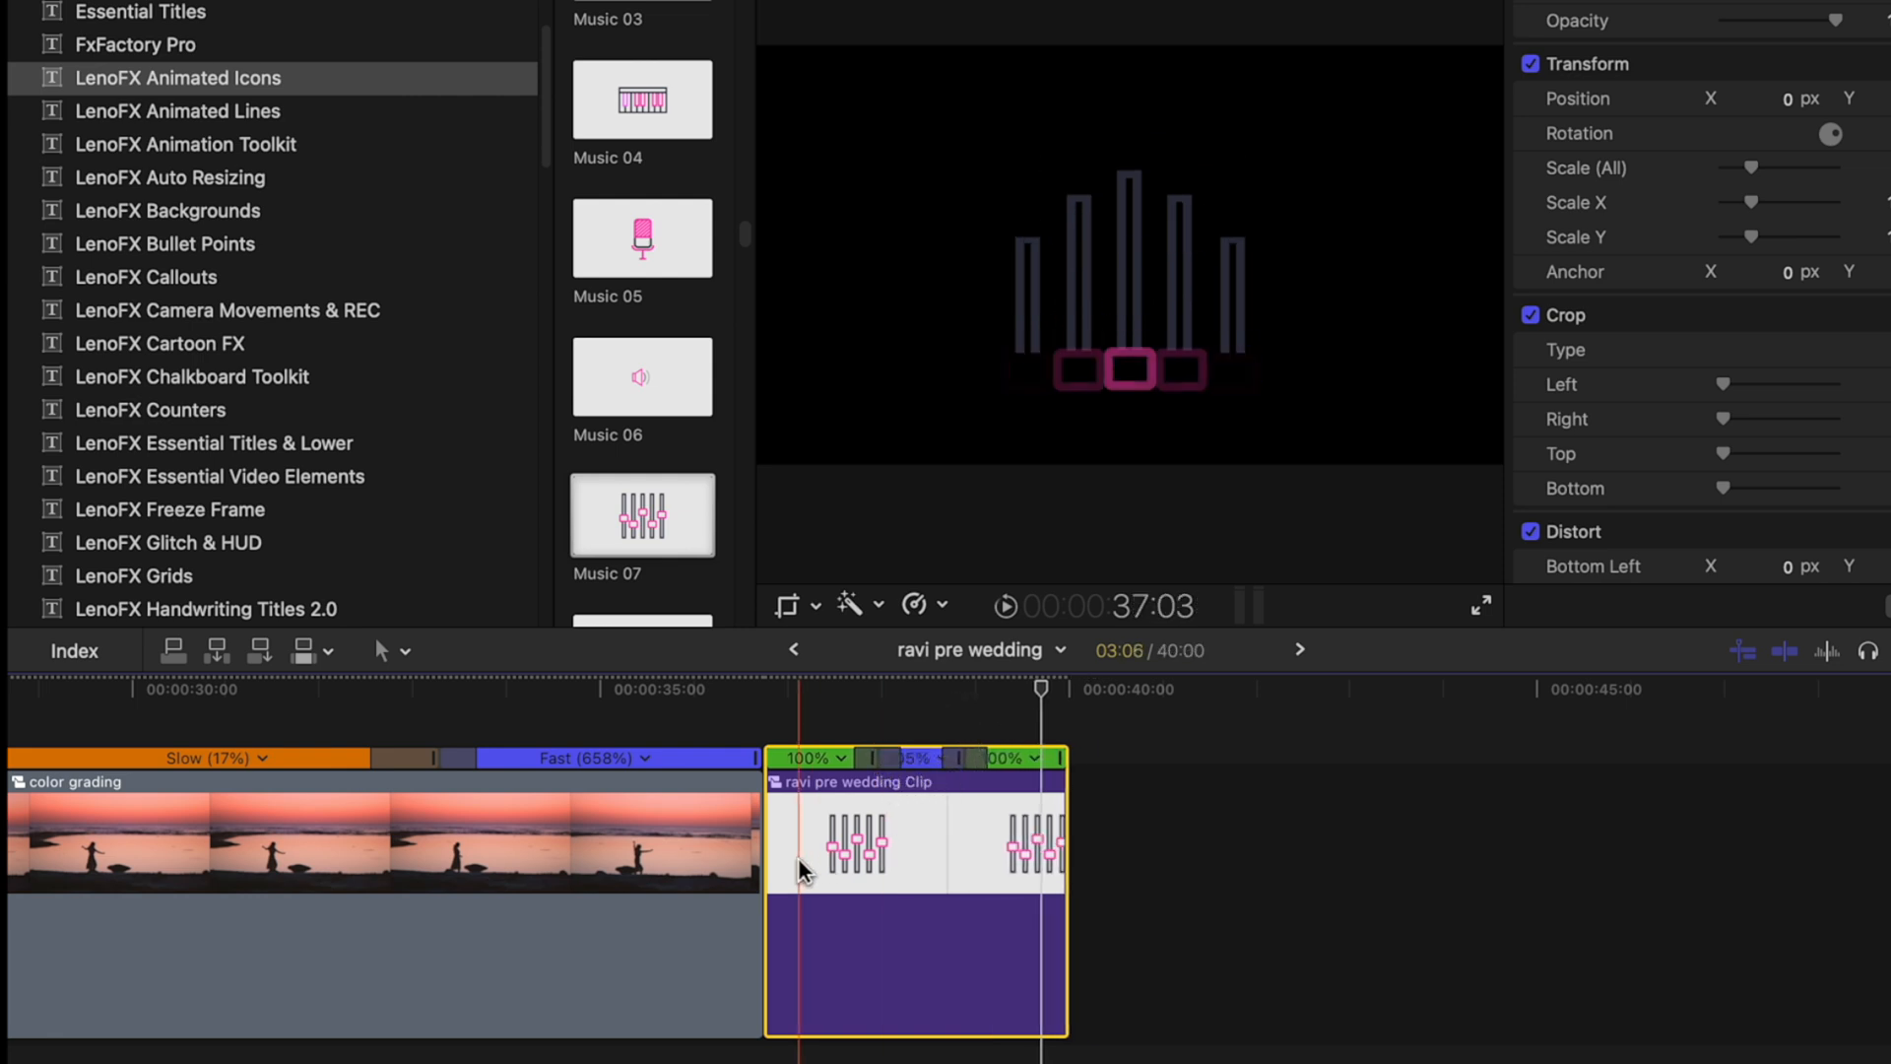
key("space")
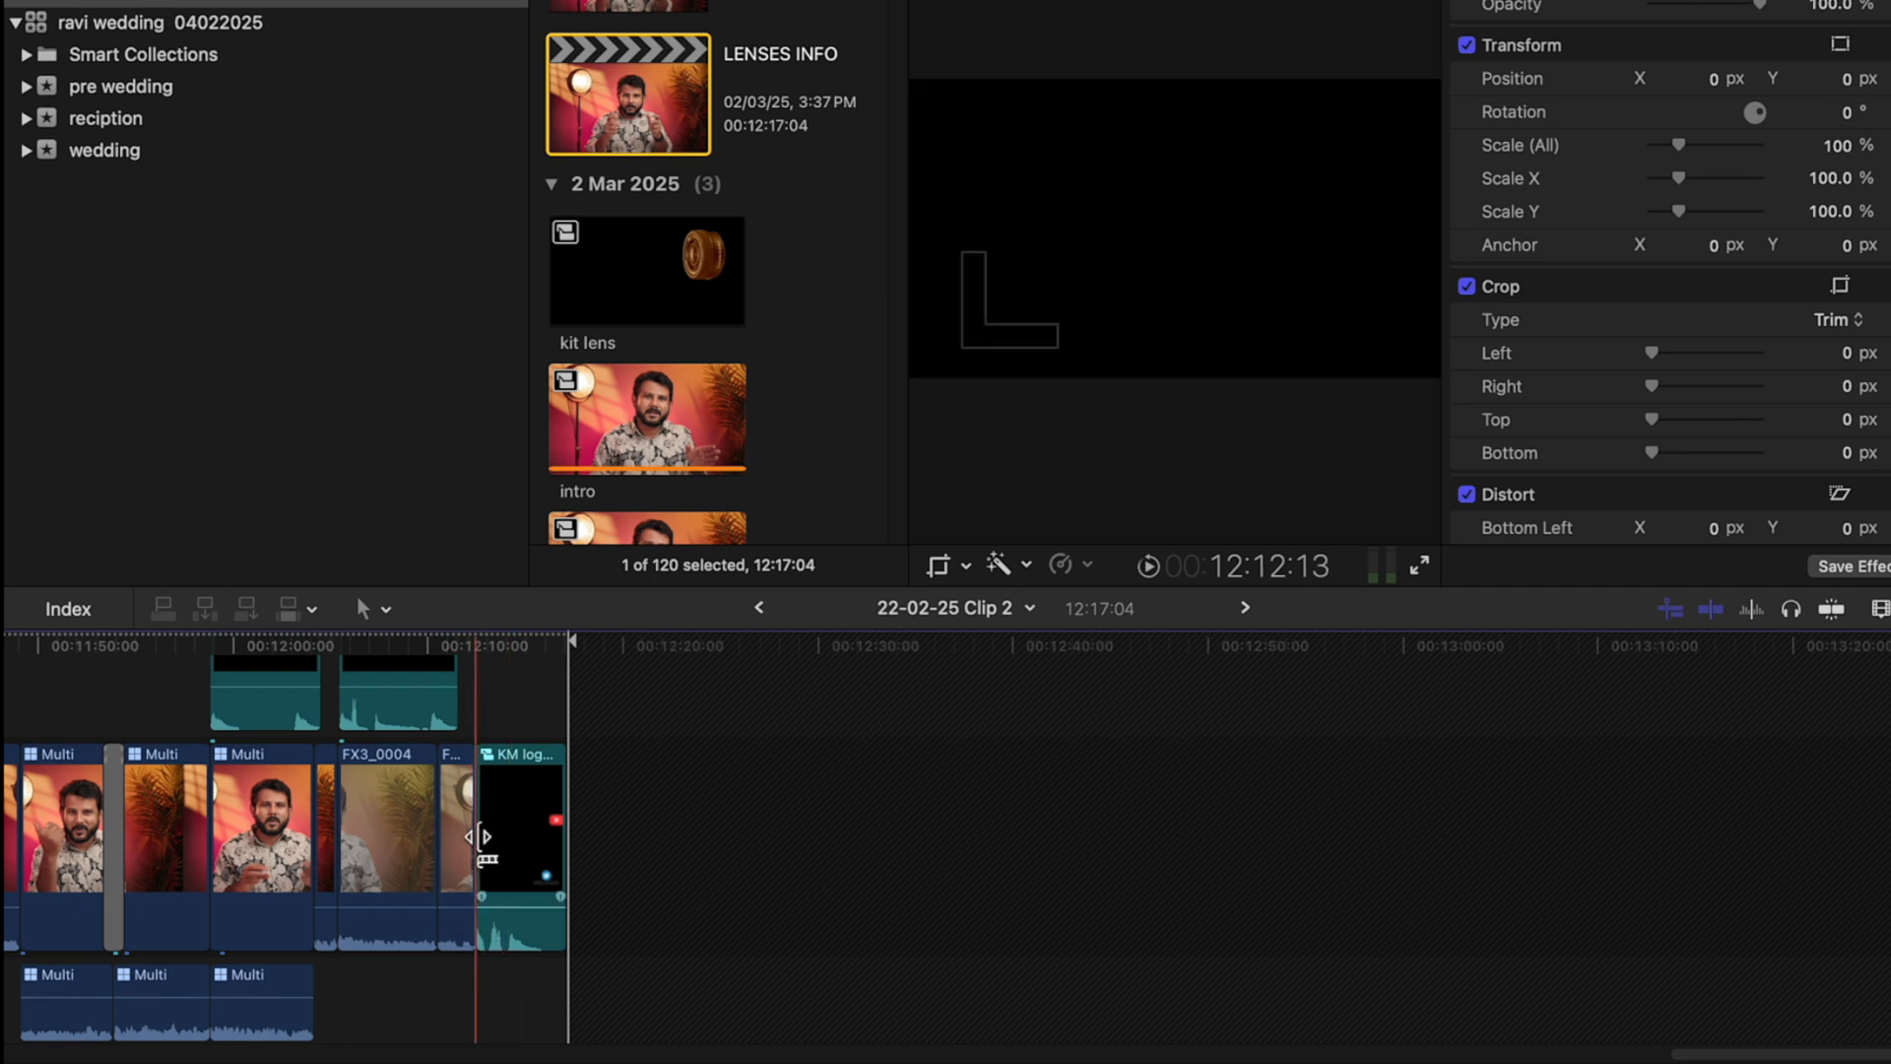
Preview the KM logo end title animation clip and inspect its video and audio layers inside before returning to 22-02-25 Clip 2.
key("super+equal")
key("space")
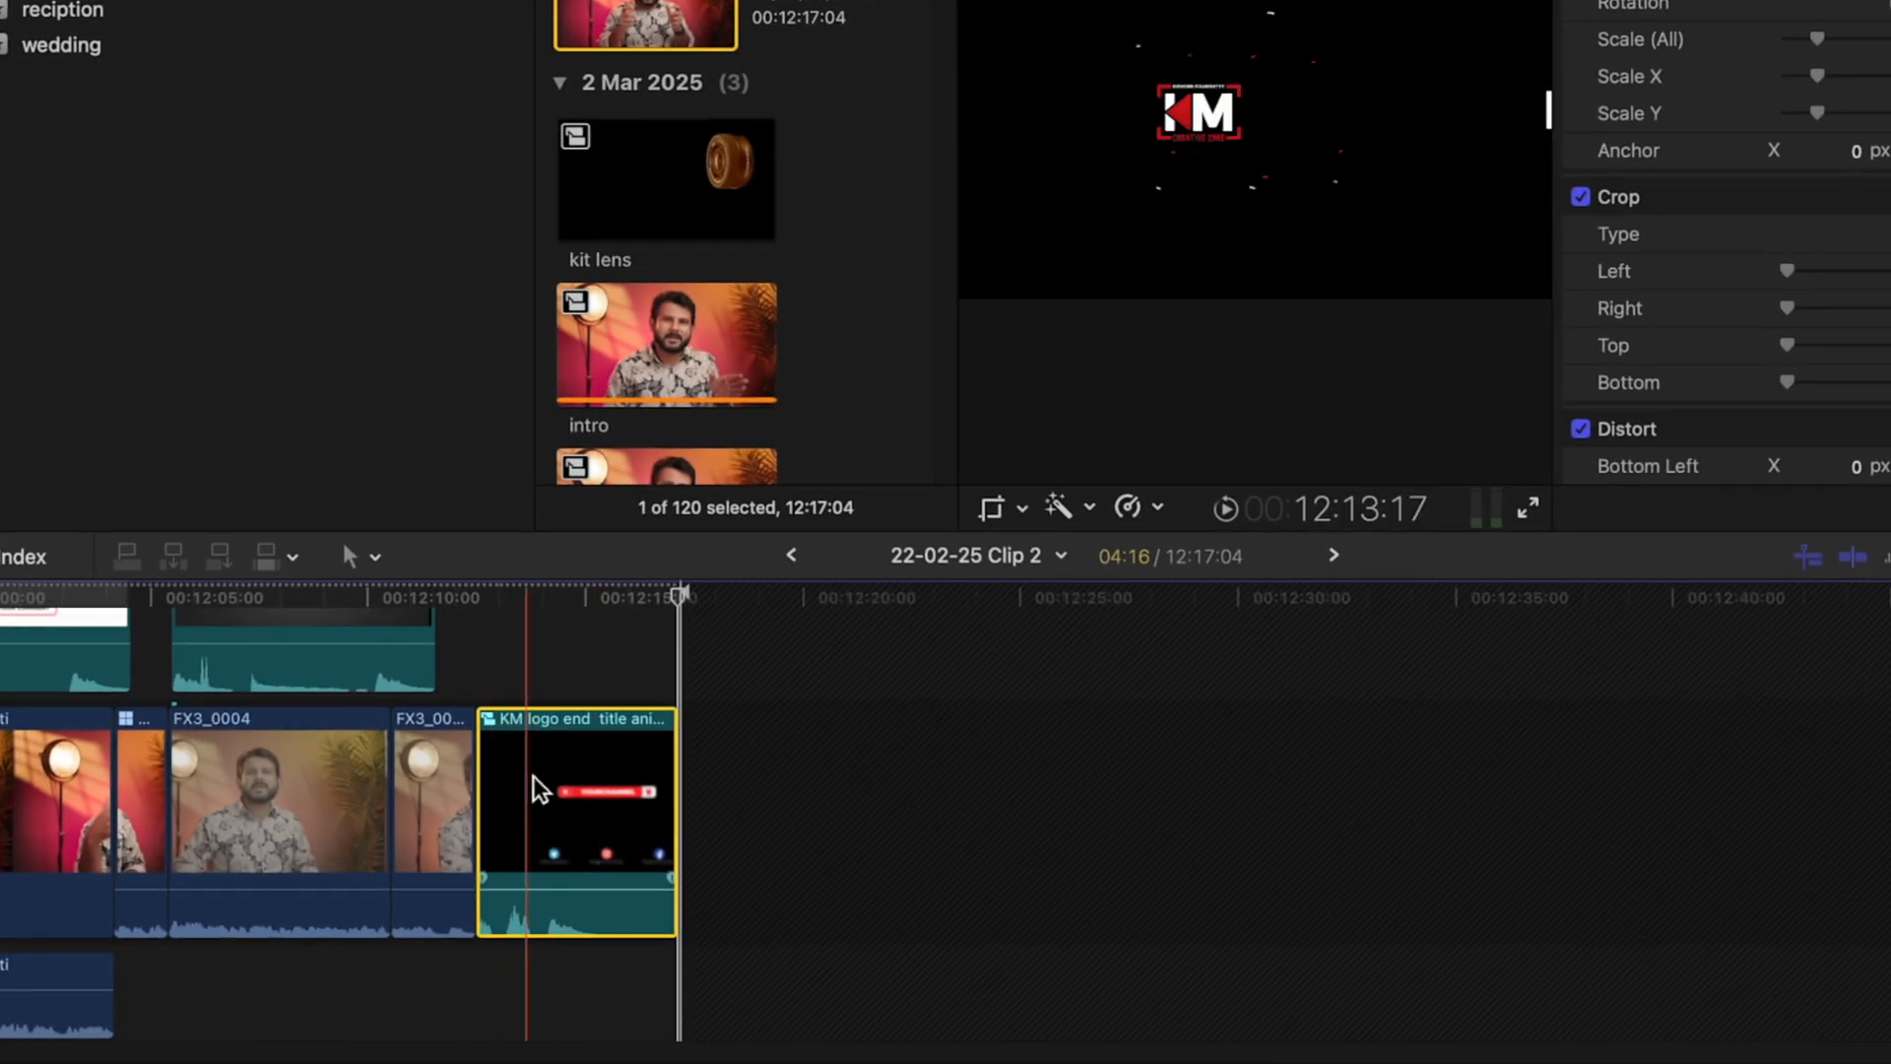
double_click(558, 783)
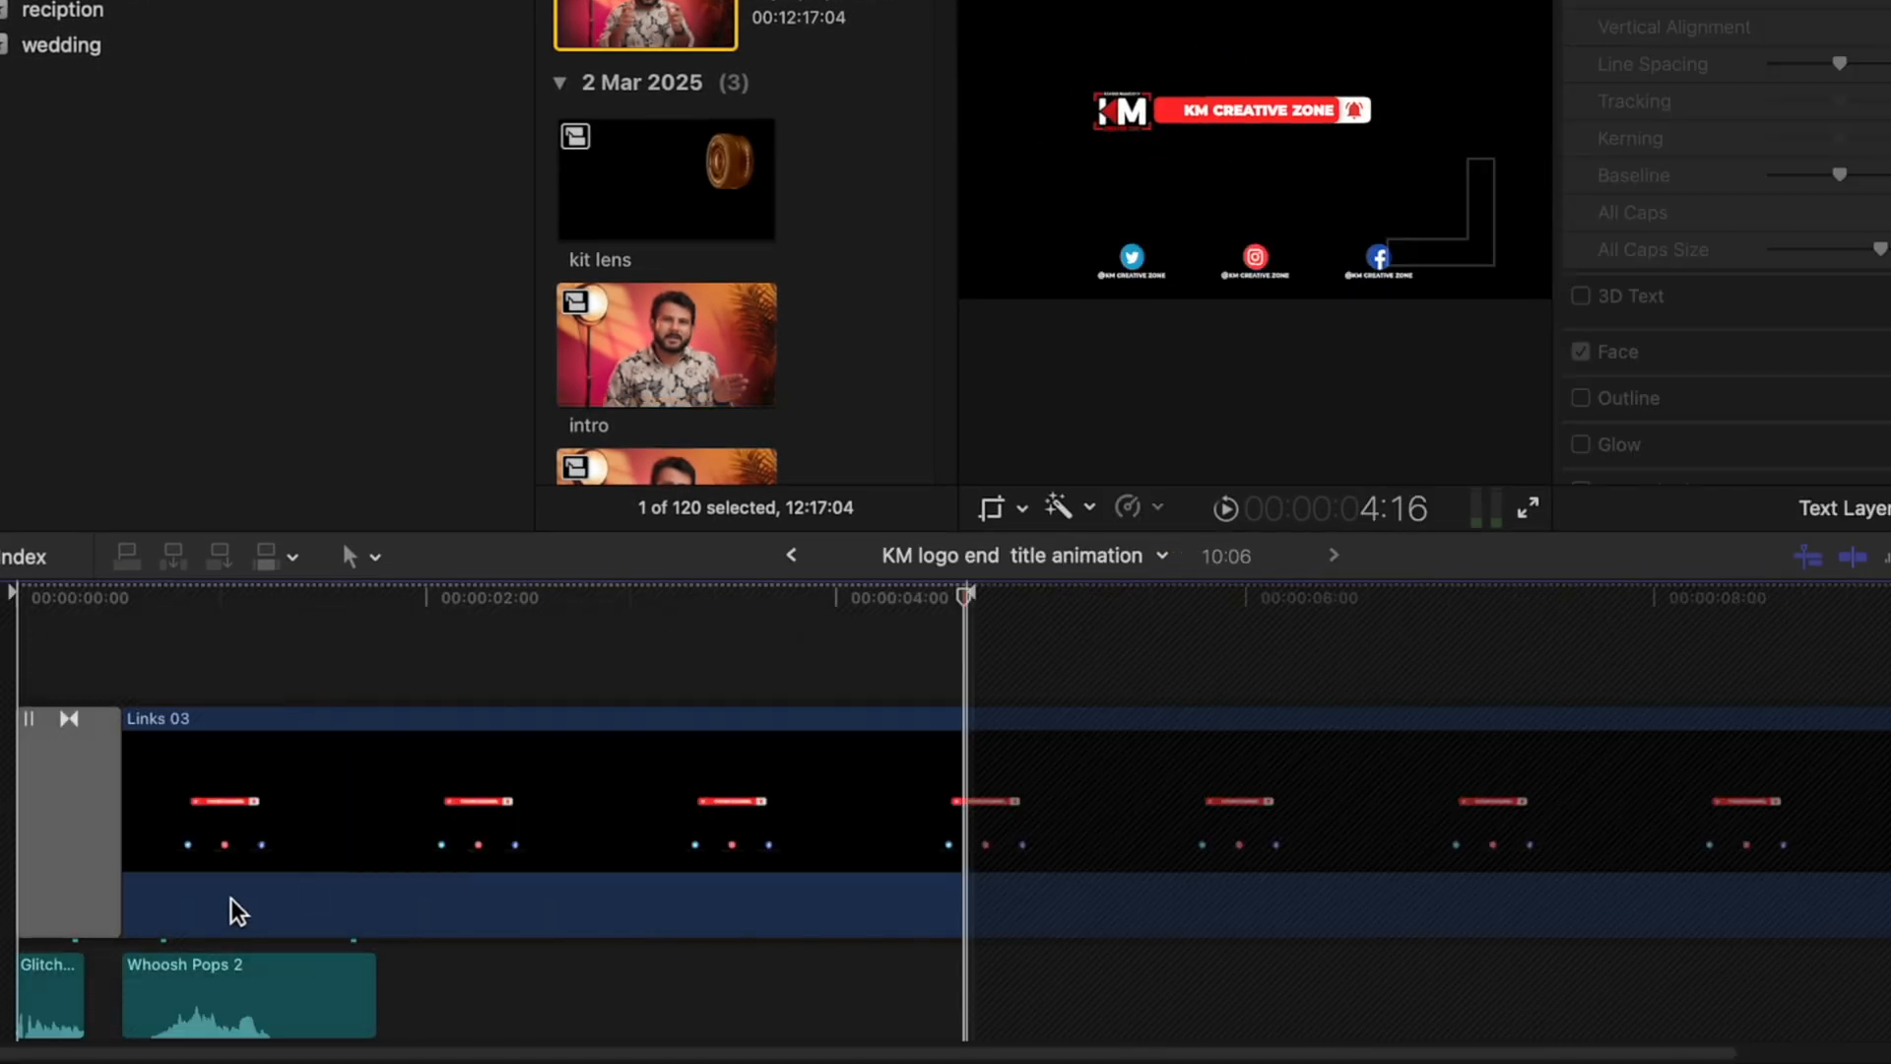
left_click_drag(446, 535, 446, 267)
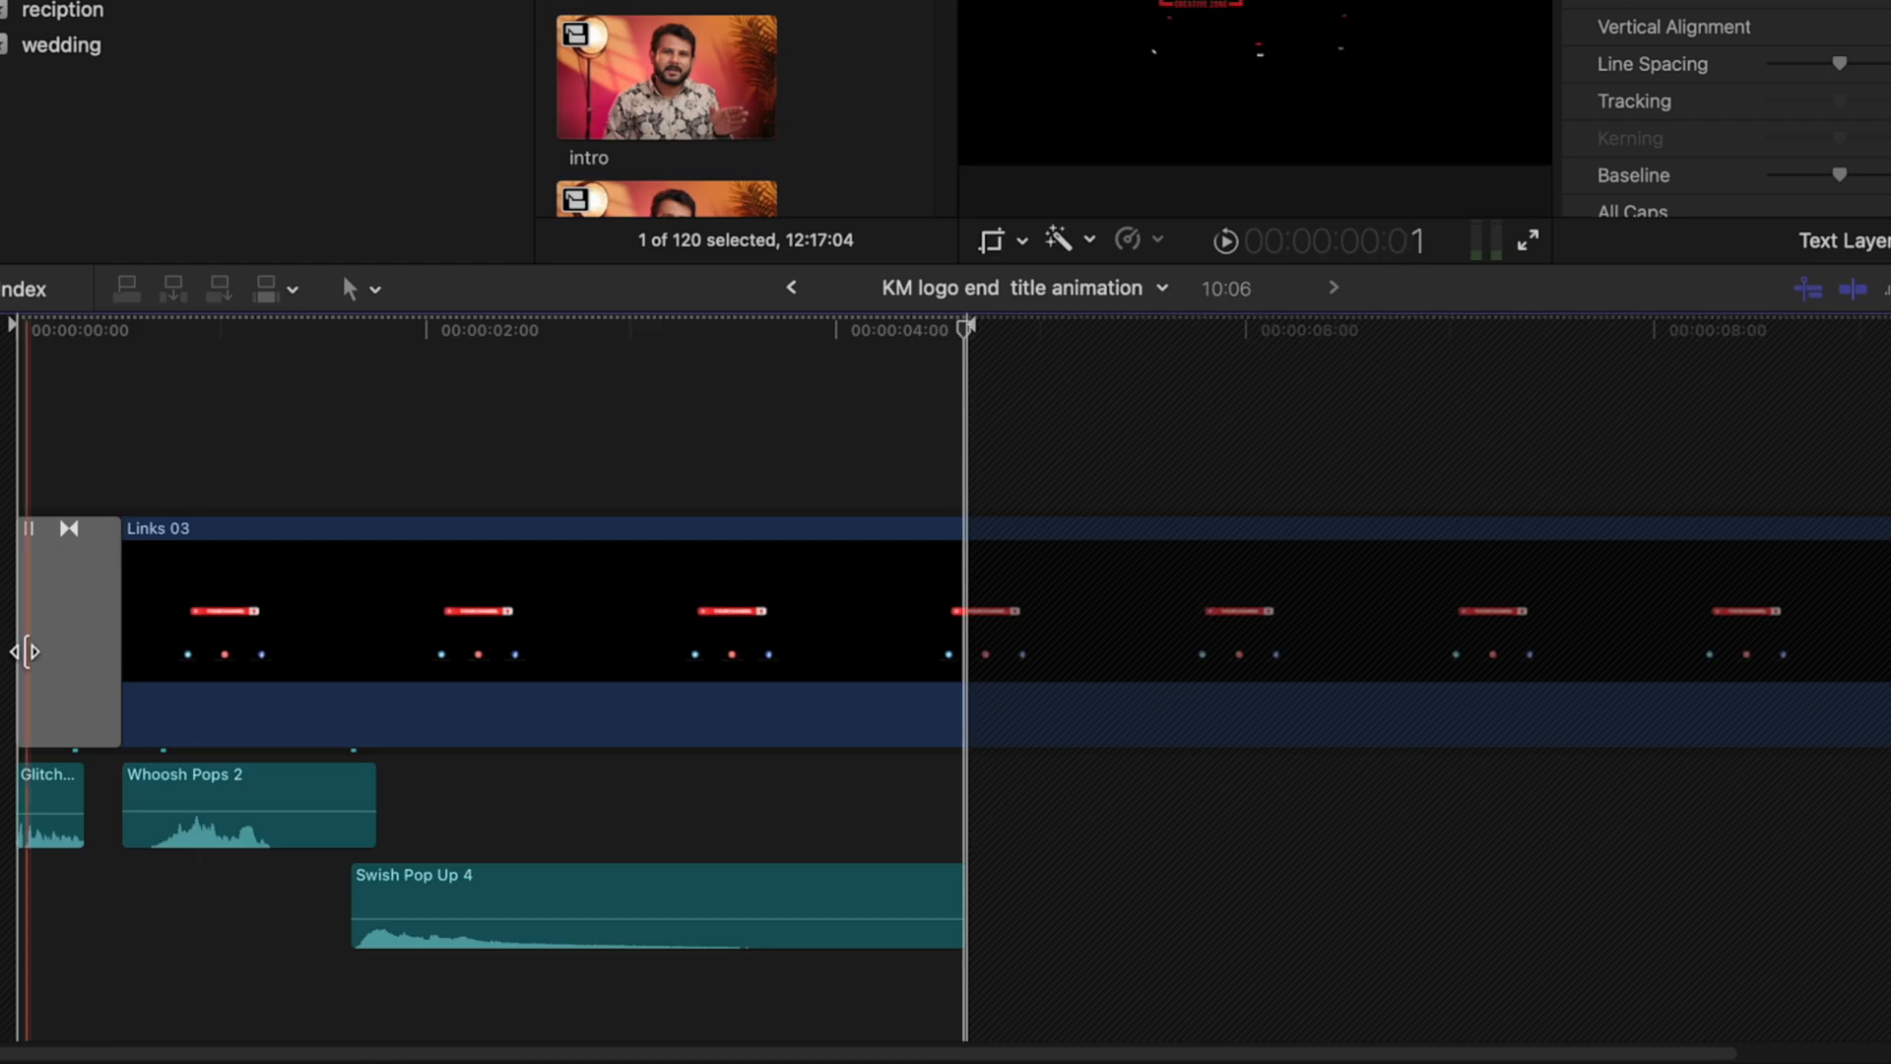
left_click(611, 985)
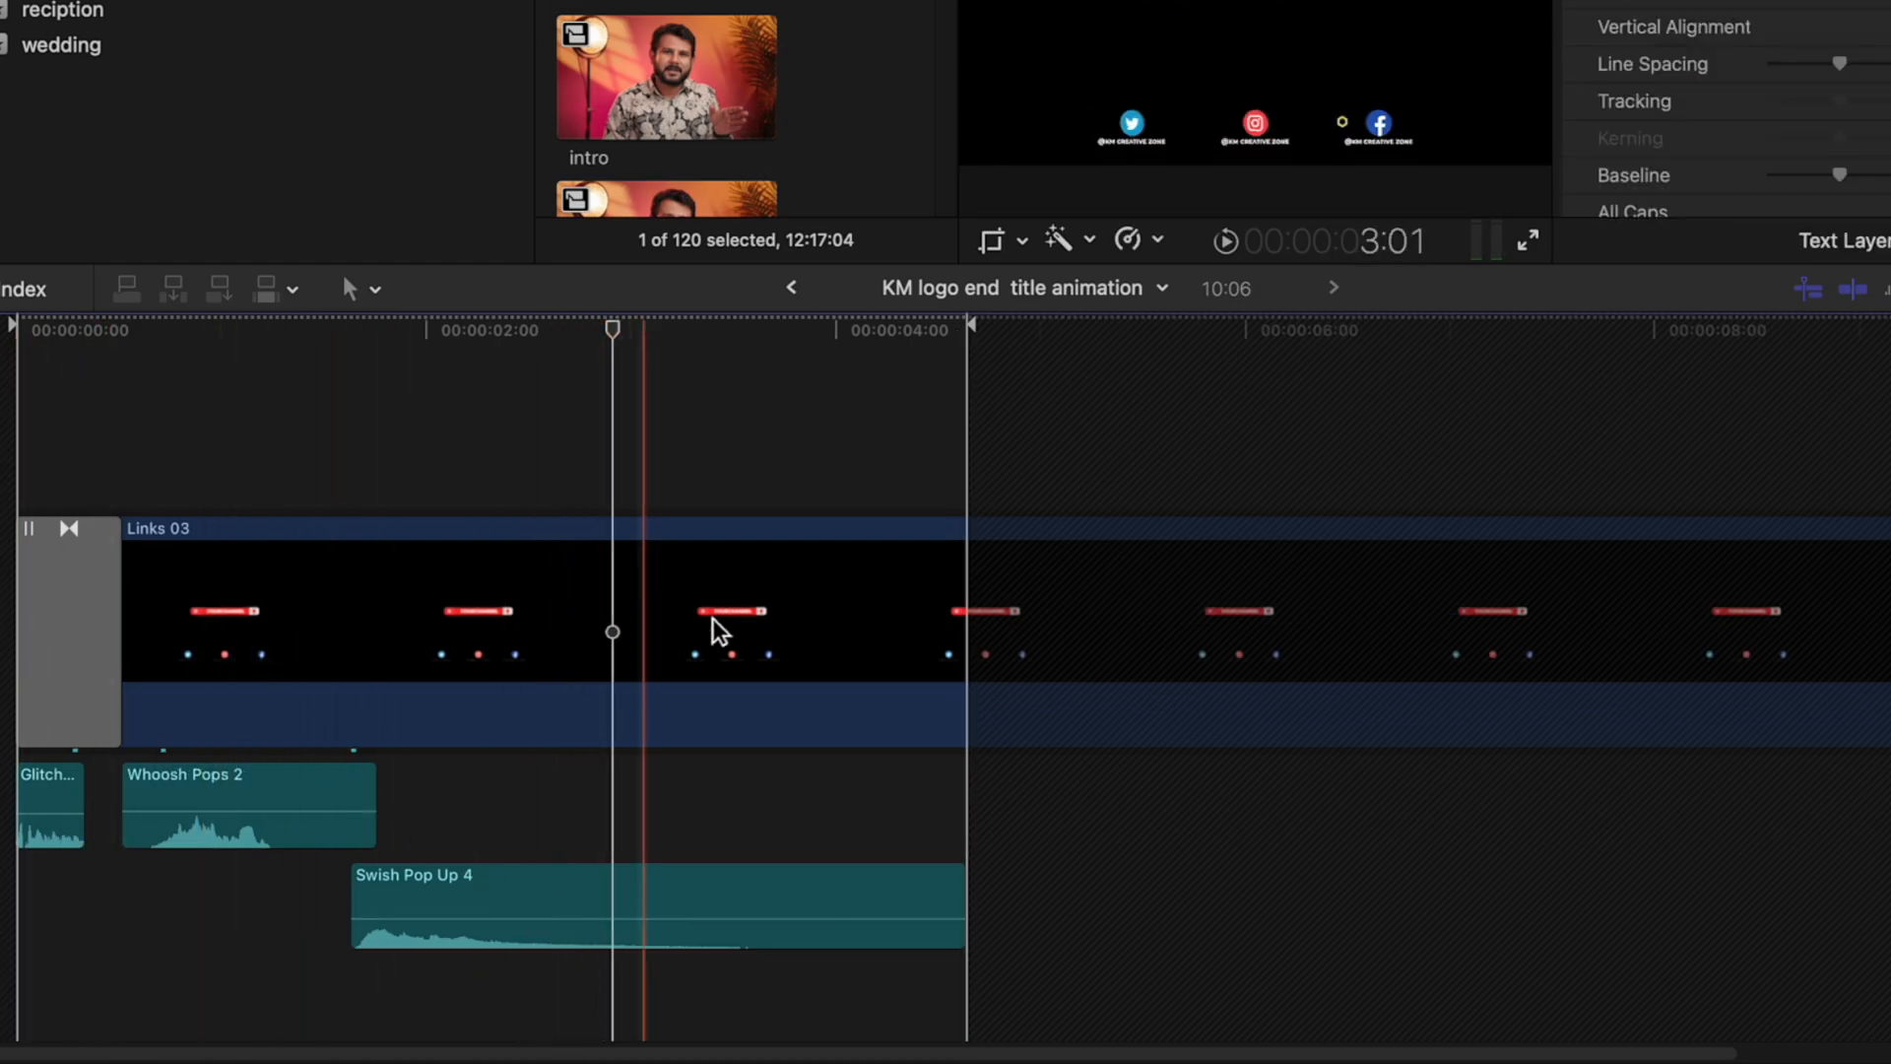
left_click(791, 287)
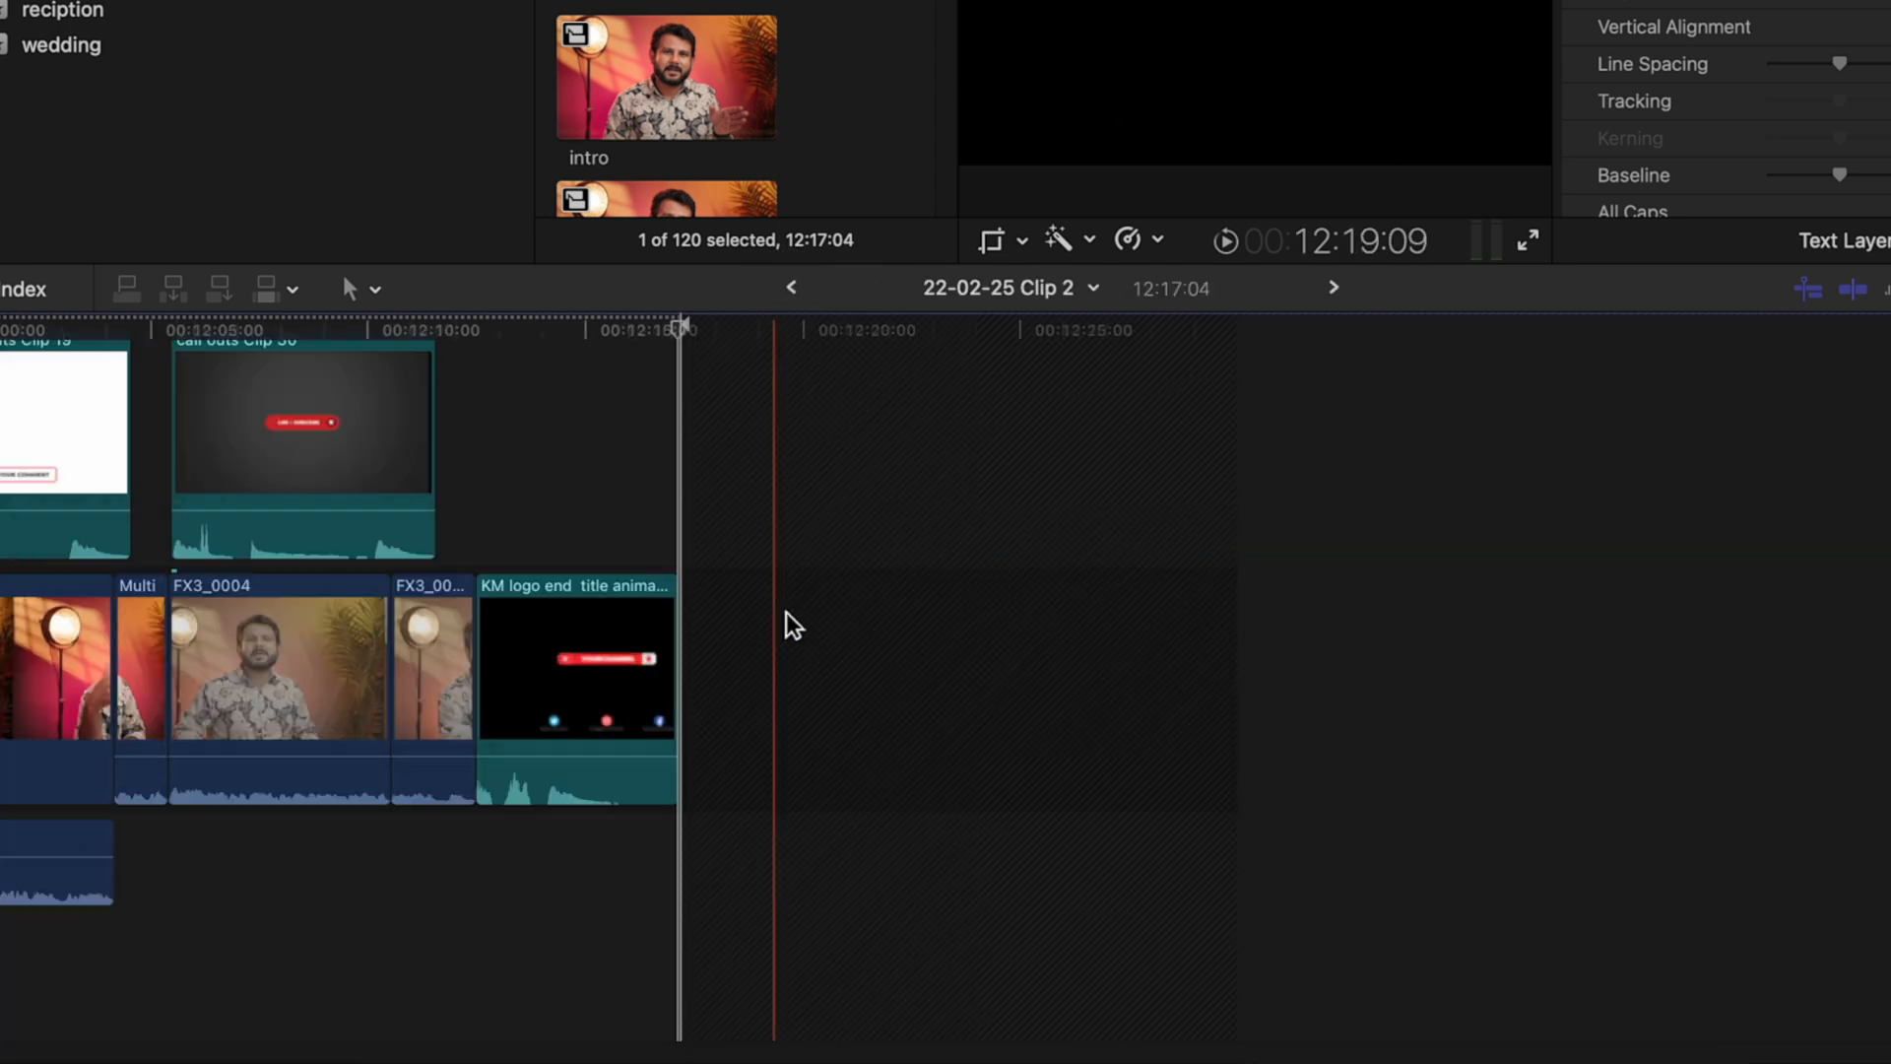
Open the existing call outs library alongside the Lenses Info and ravi wedding libraries.
left_click(544, 665)
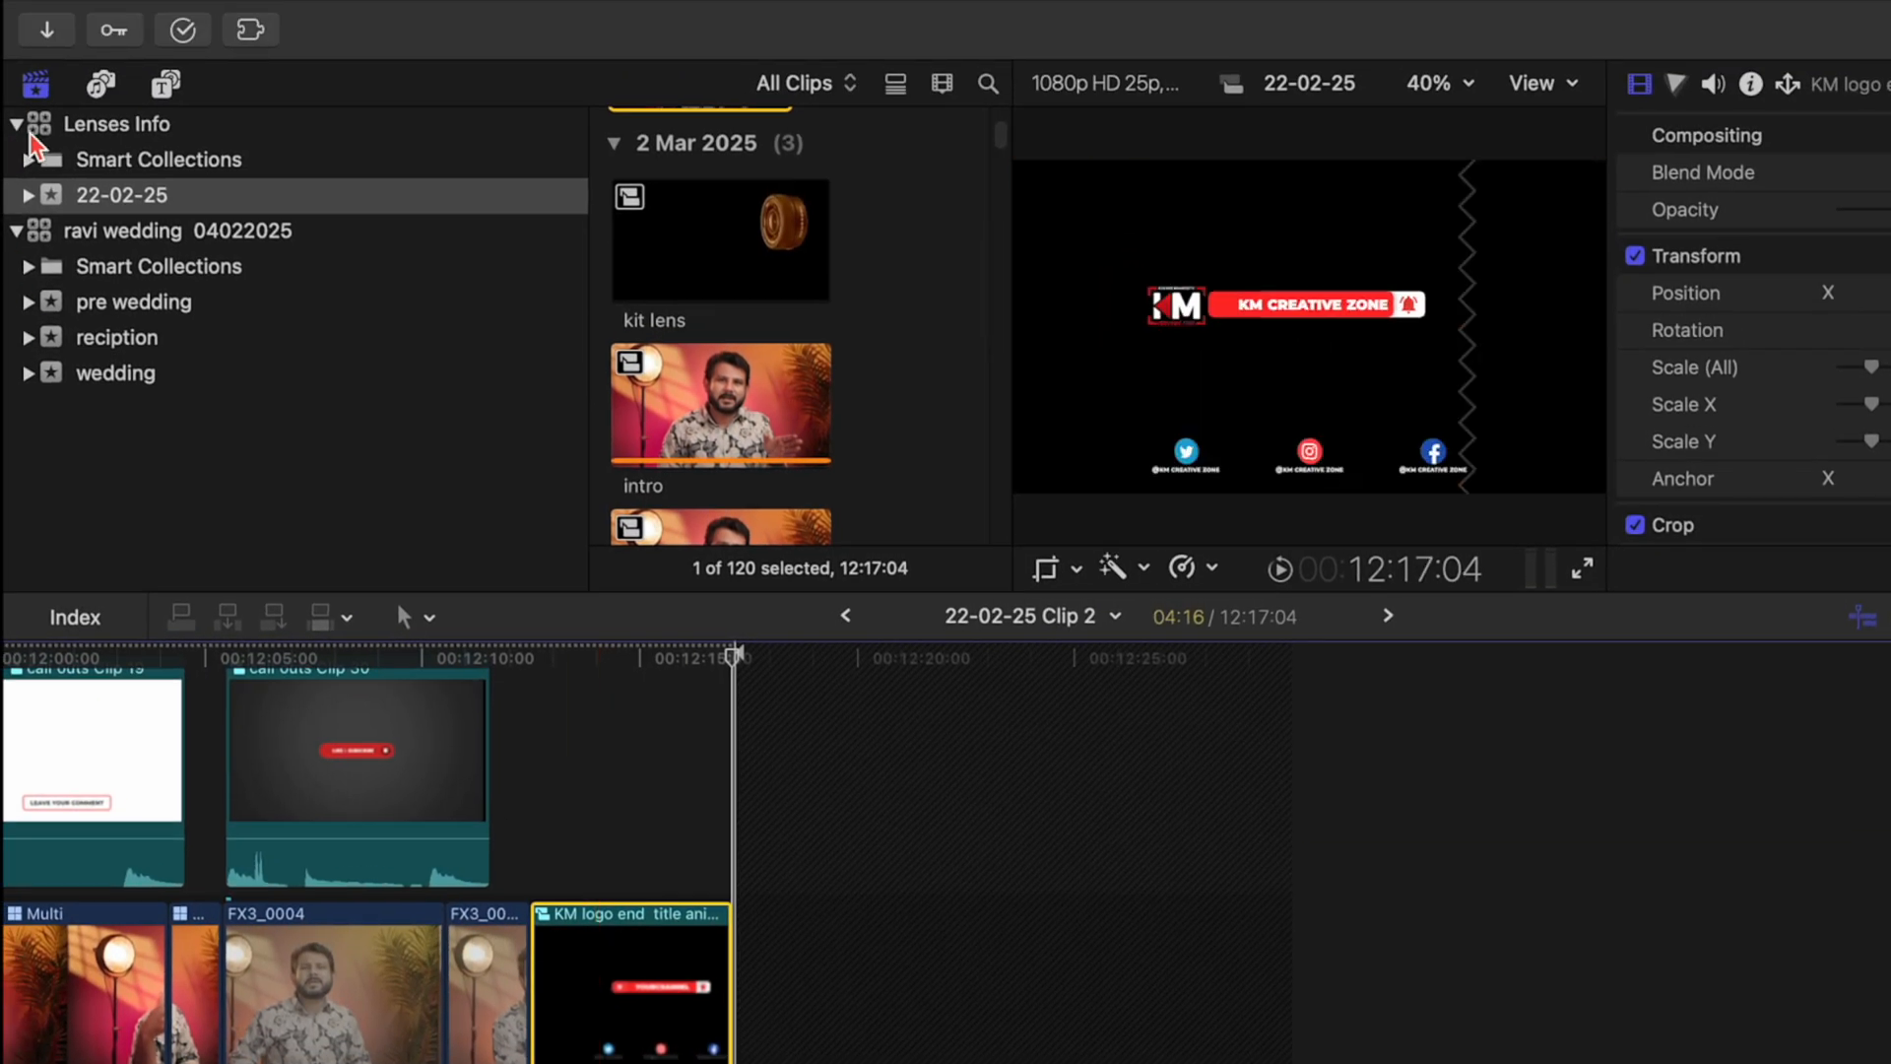
left_click(37, 128)
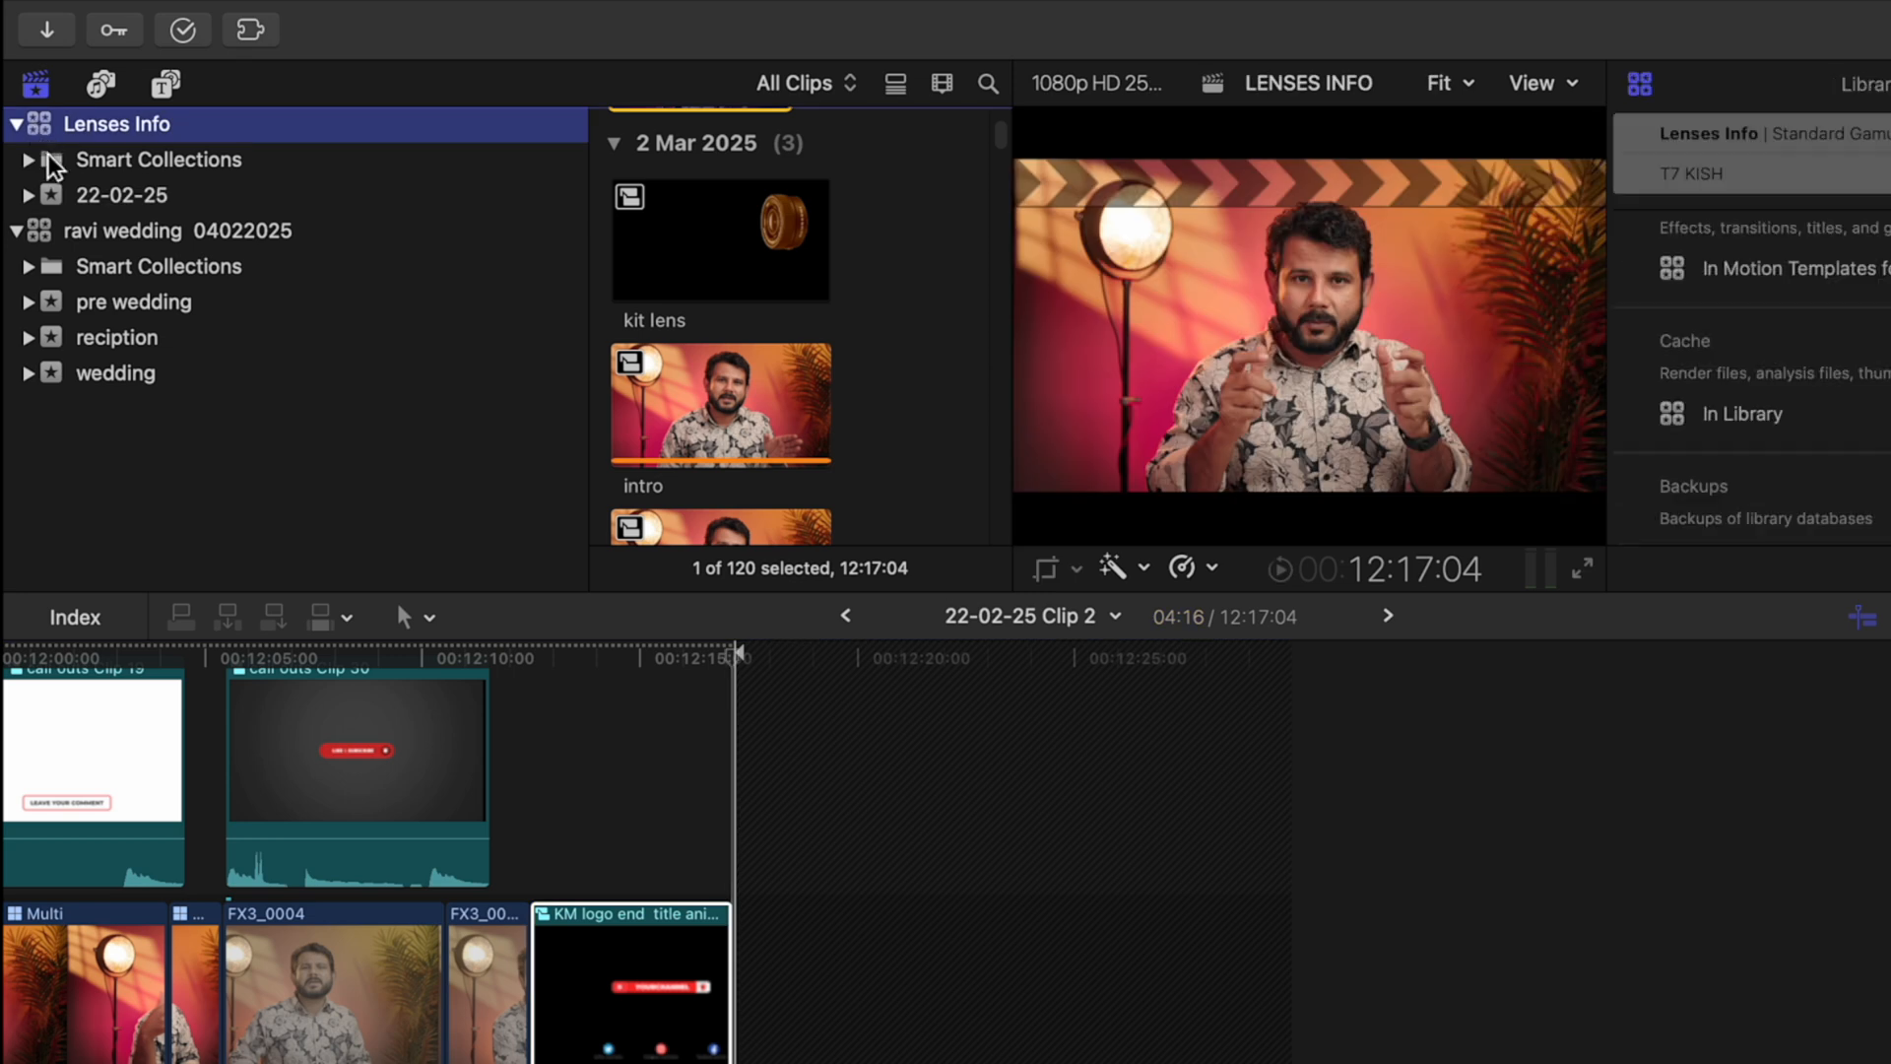
mouse_move(154, 16)
left_click(258, 19)
mouse_move(300, 77)
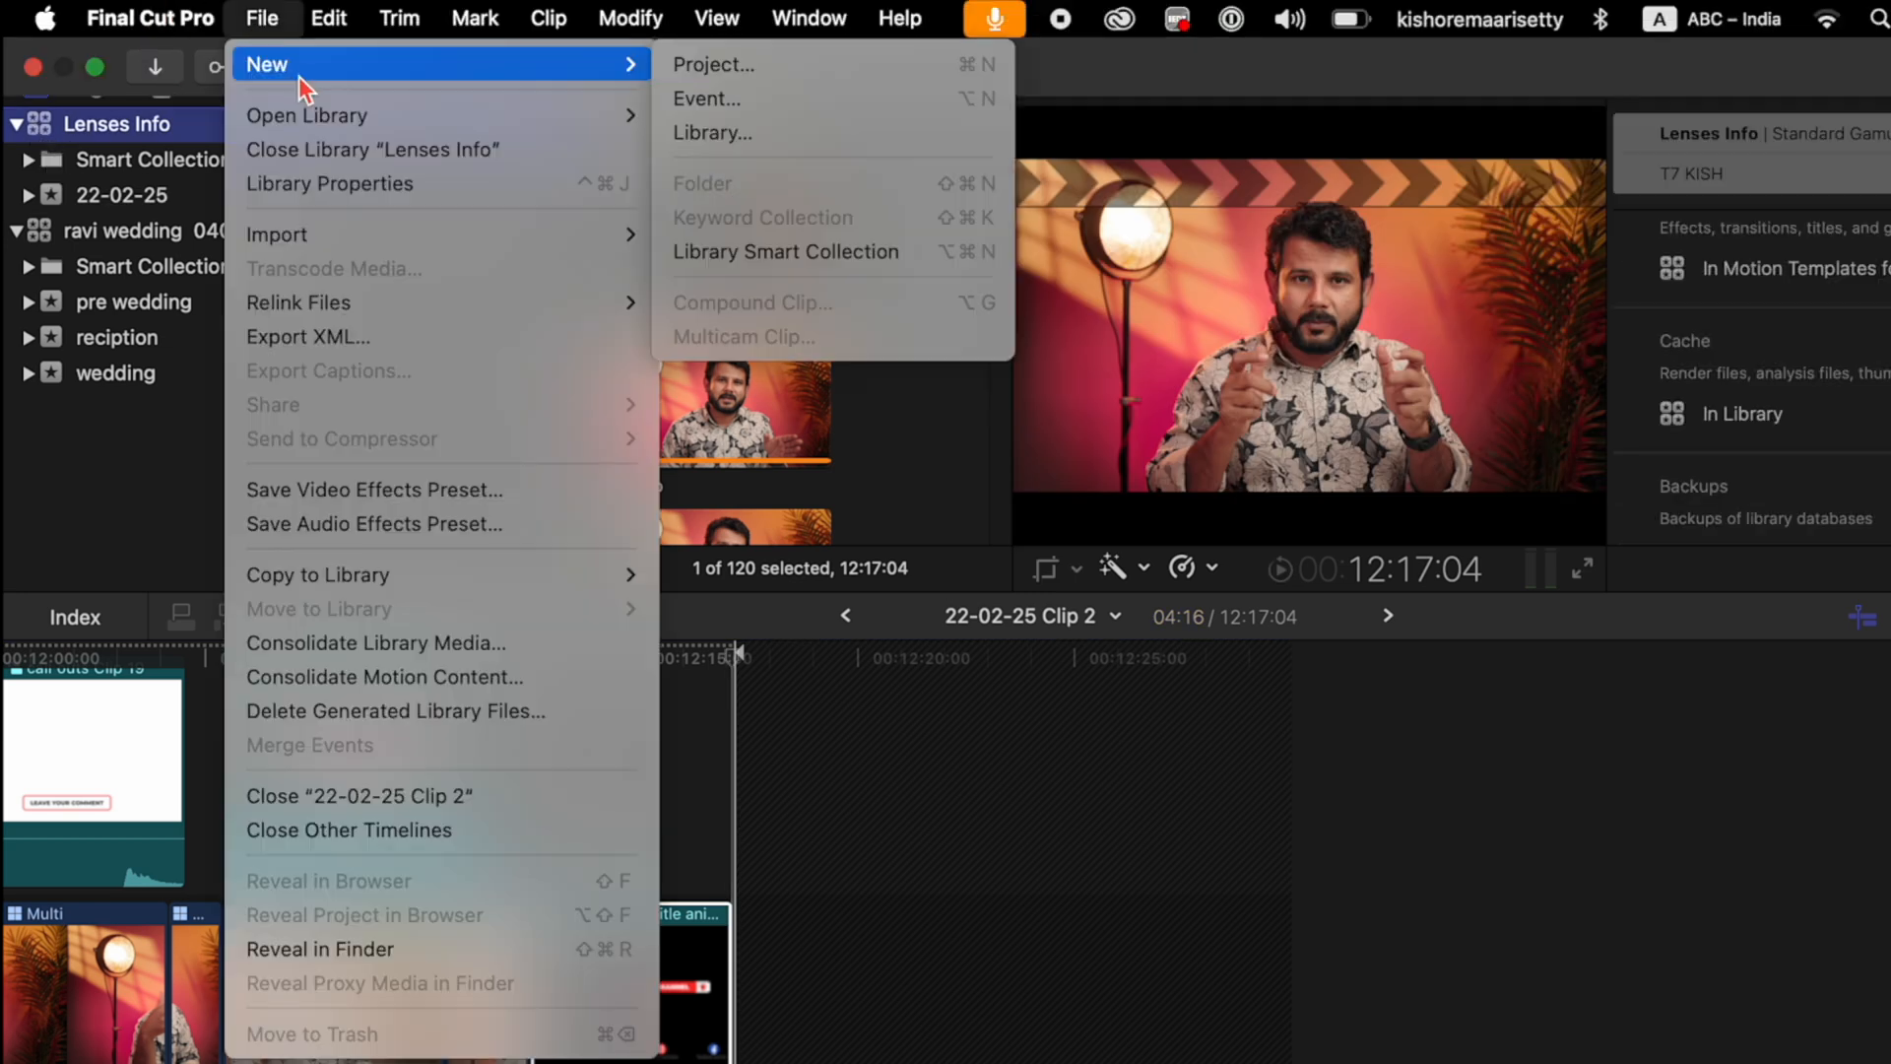
mouse_move(386, 123)
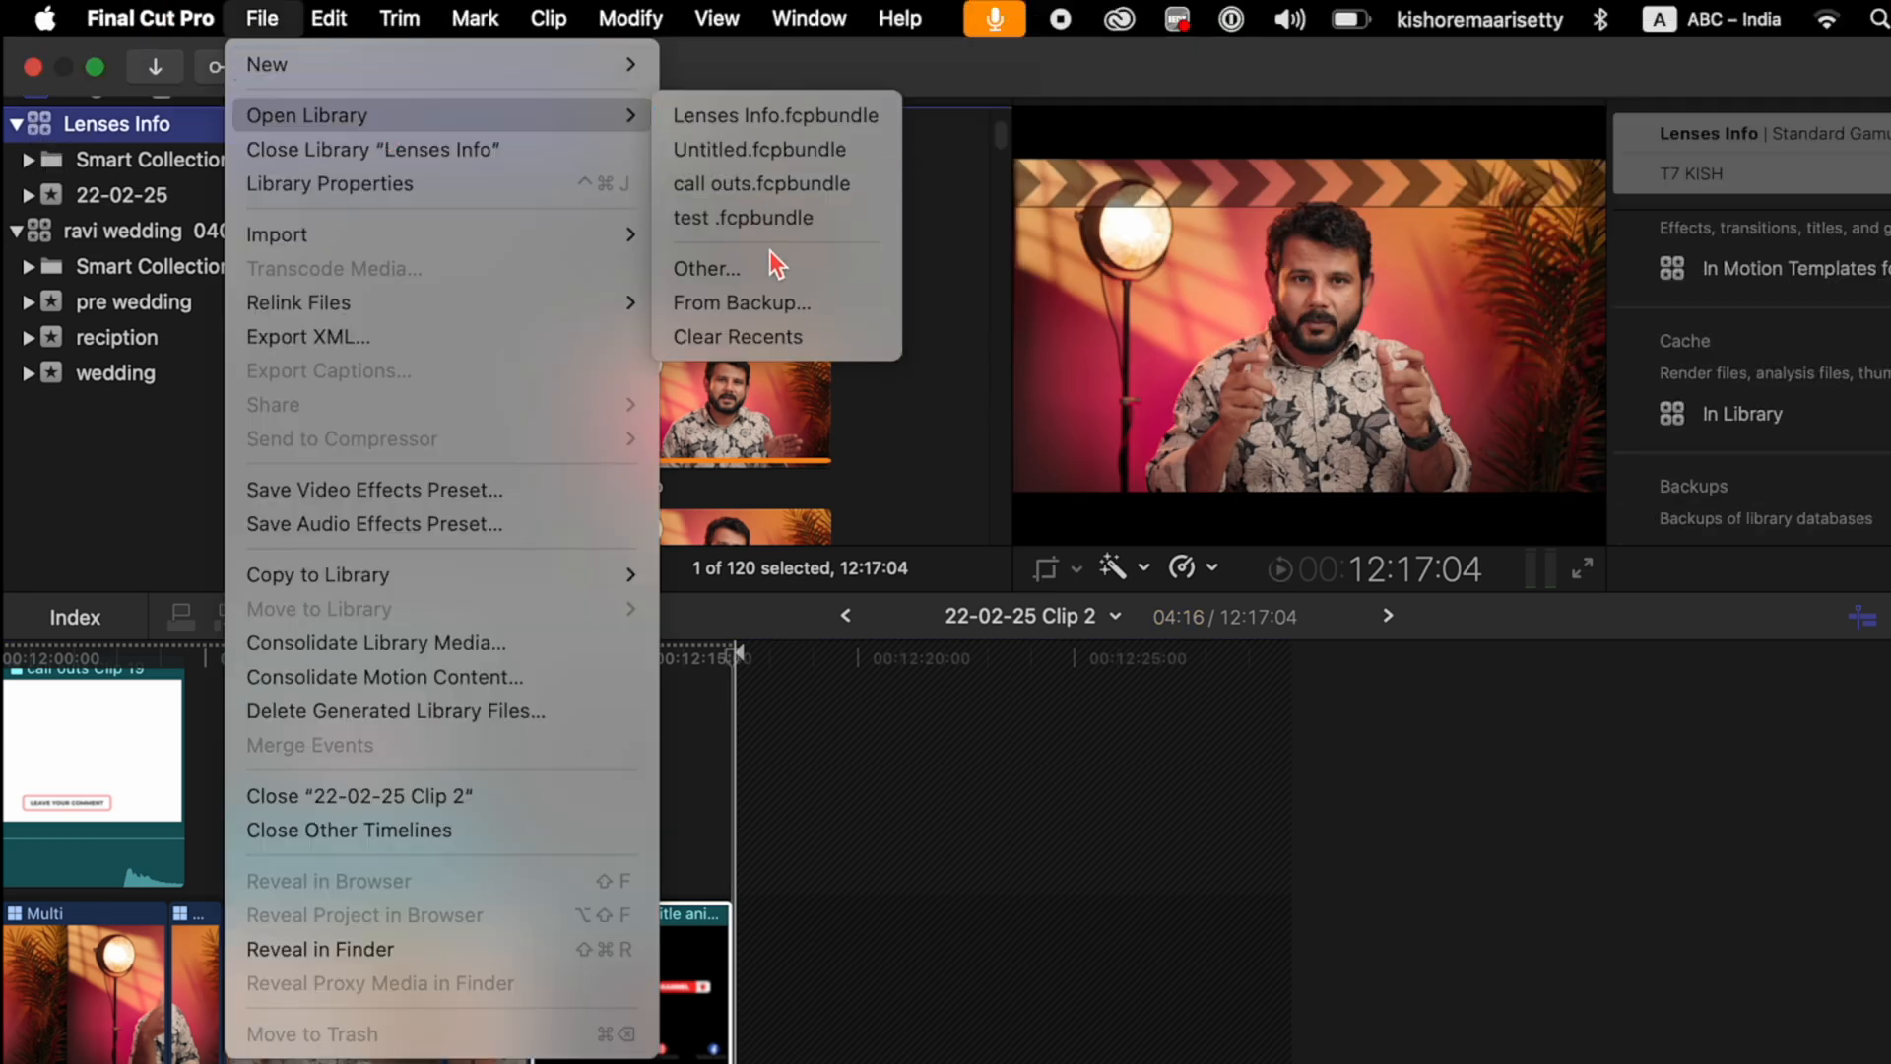
left_click(774, 185)
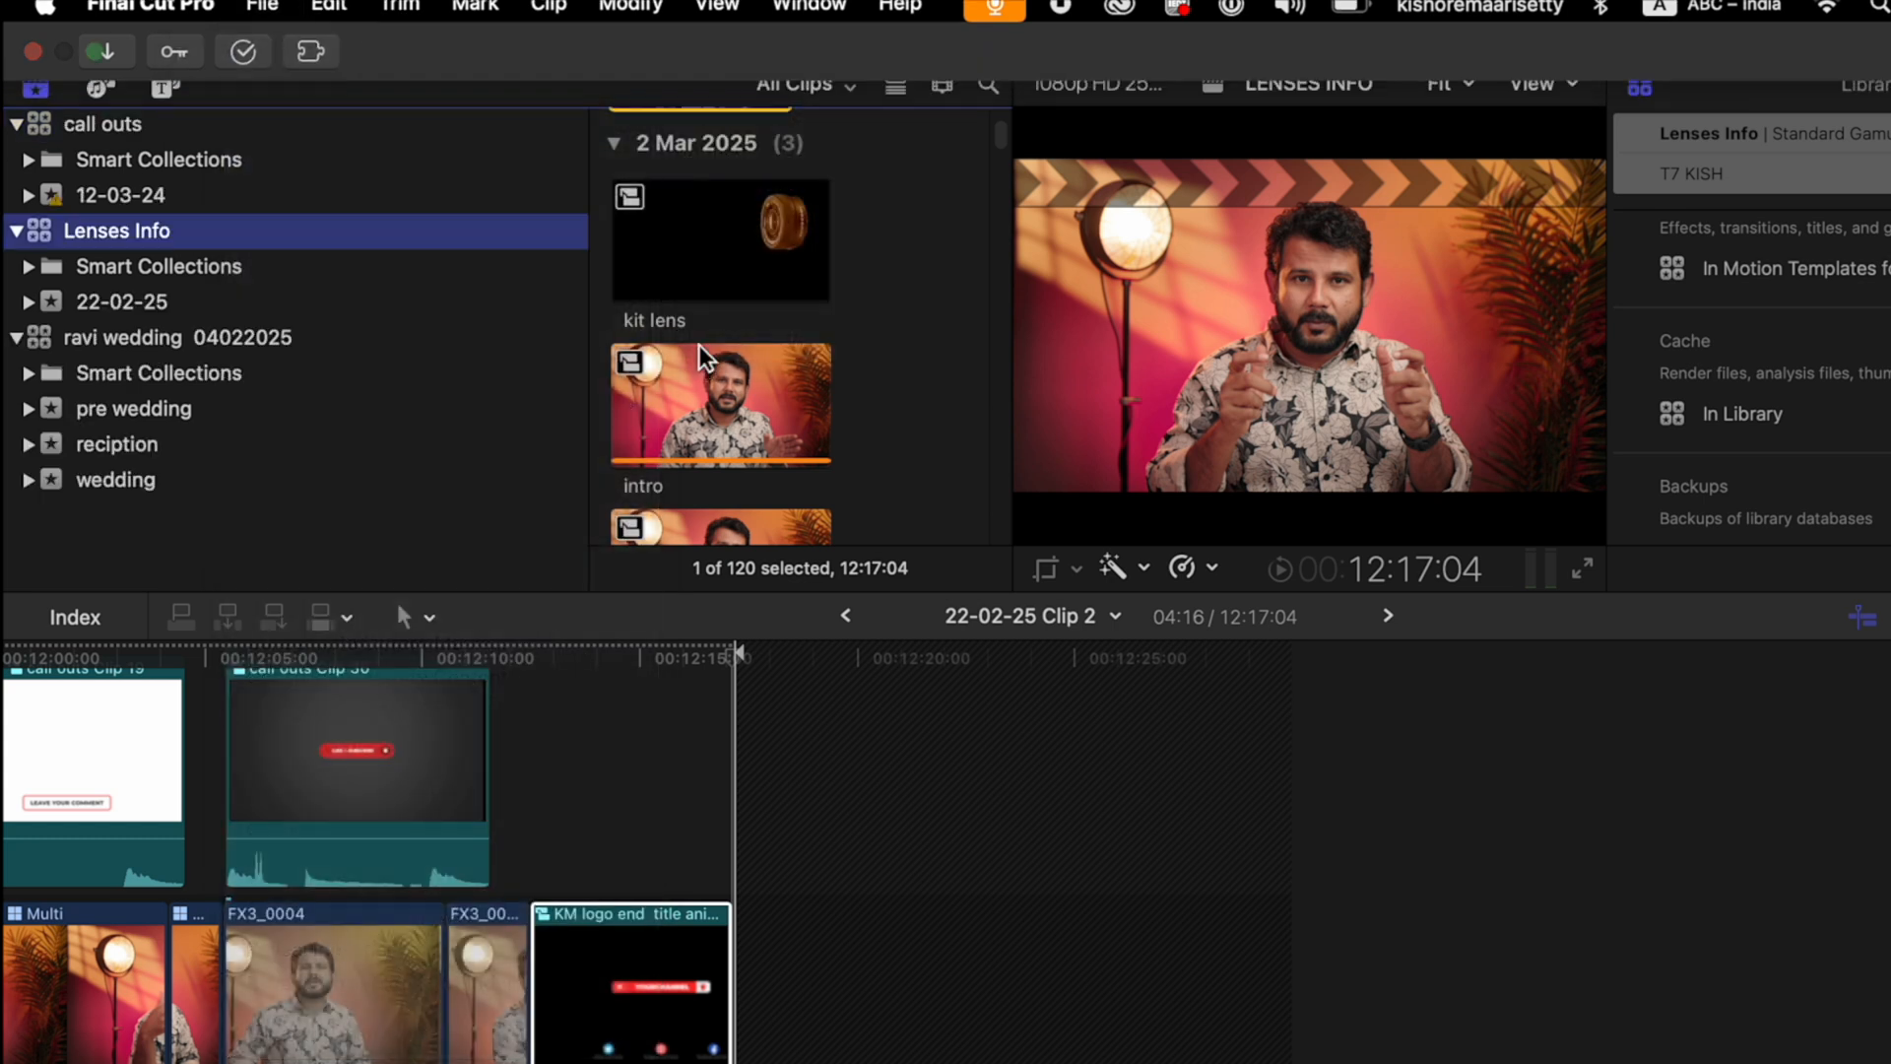
Open the call outs project from the call outs library in the timeline.
left_click(29, 132)
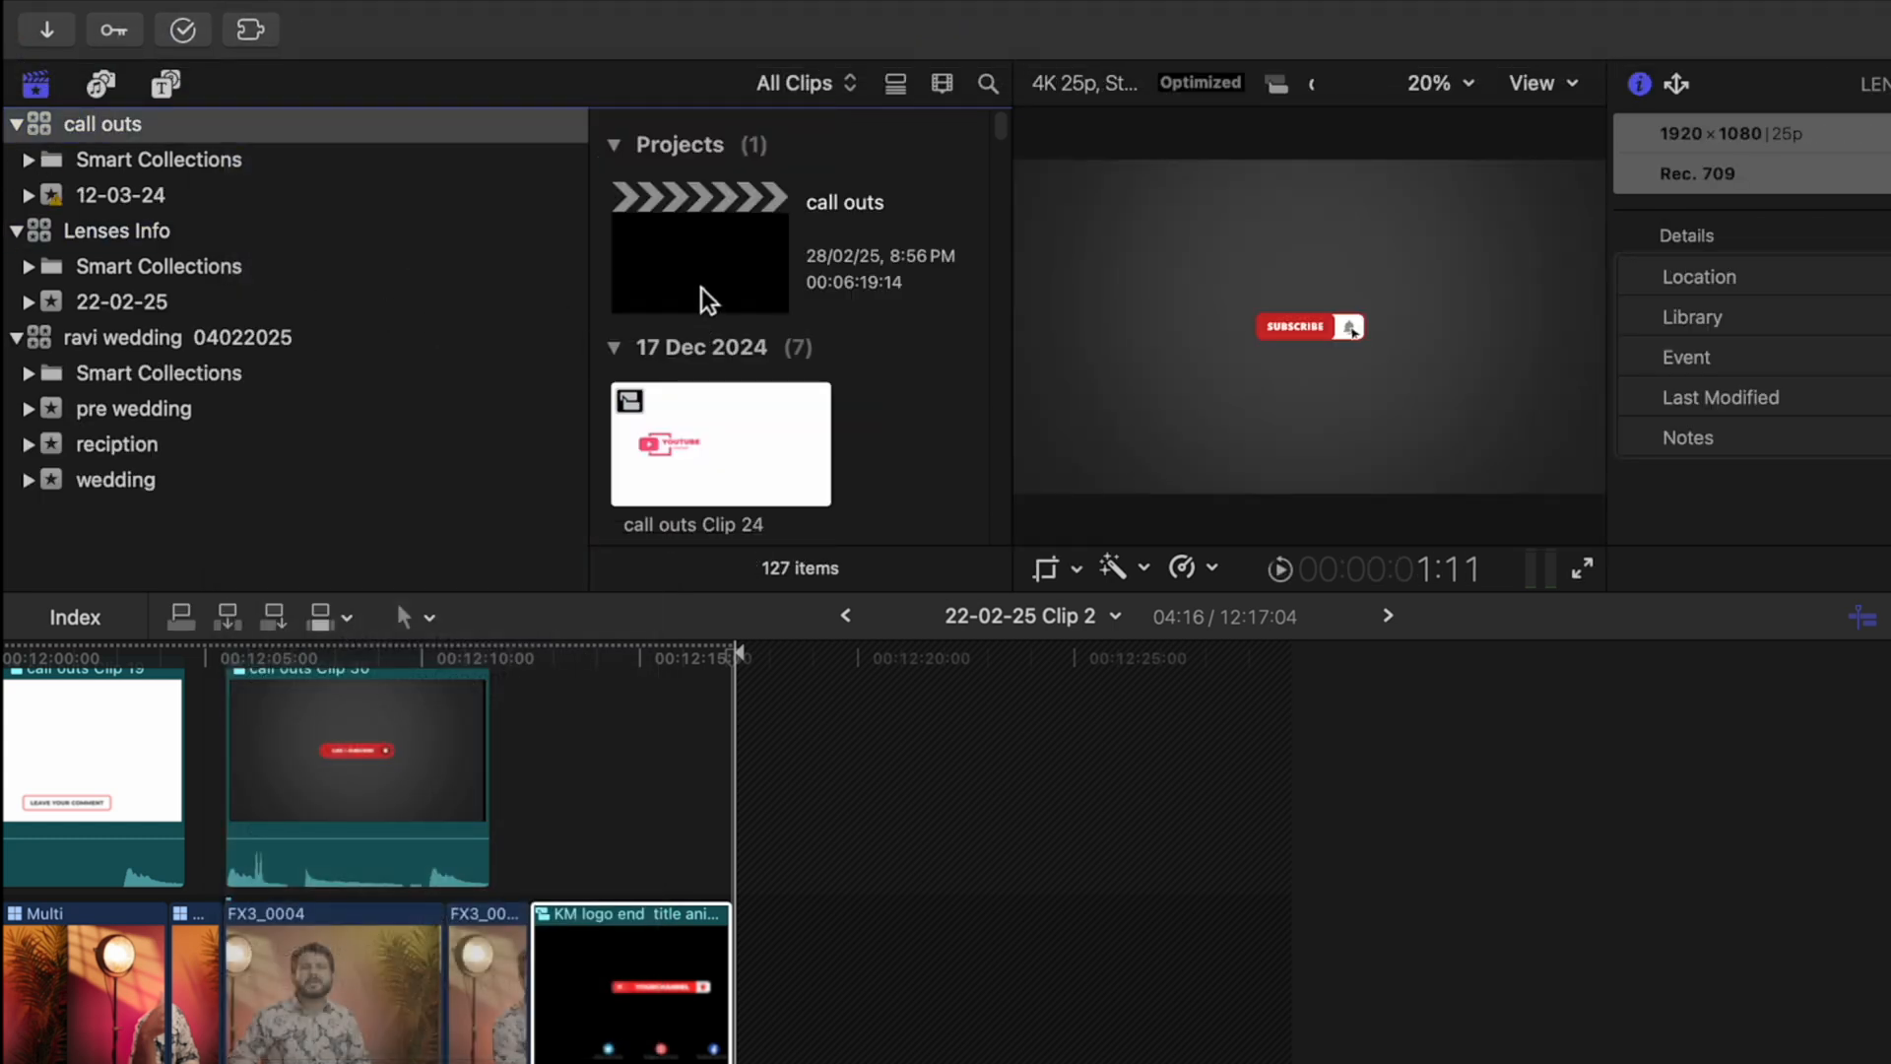
double_click(701, 287)
key("shift+z")
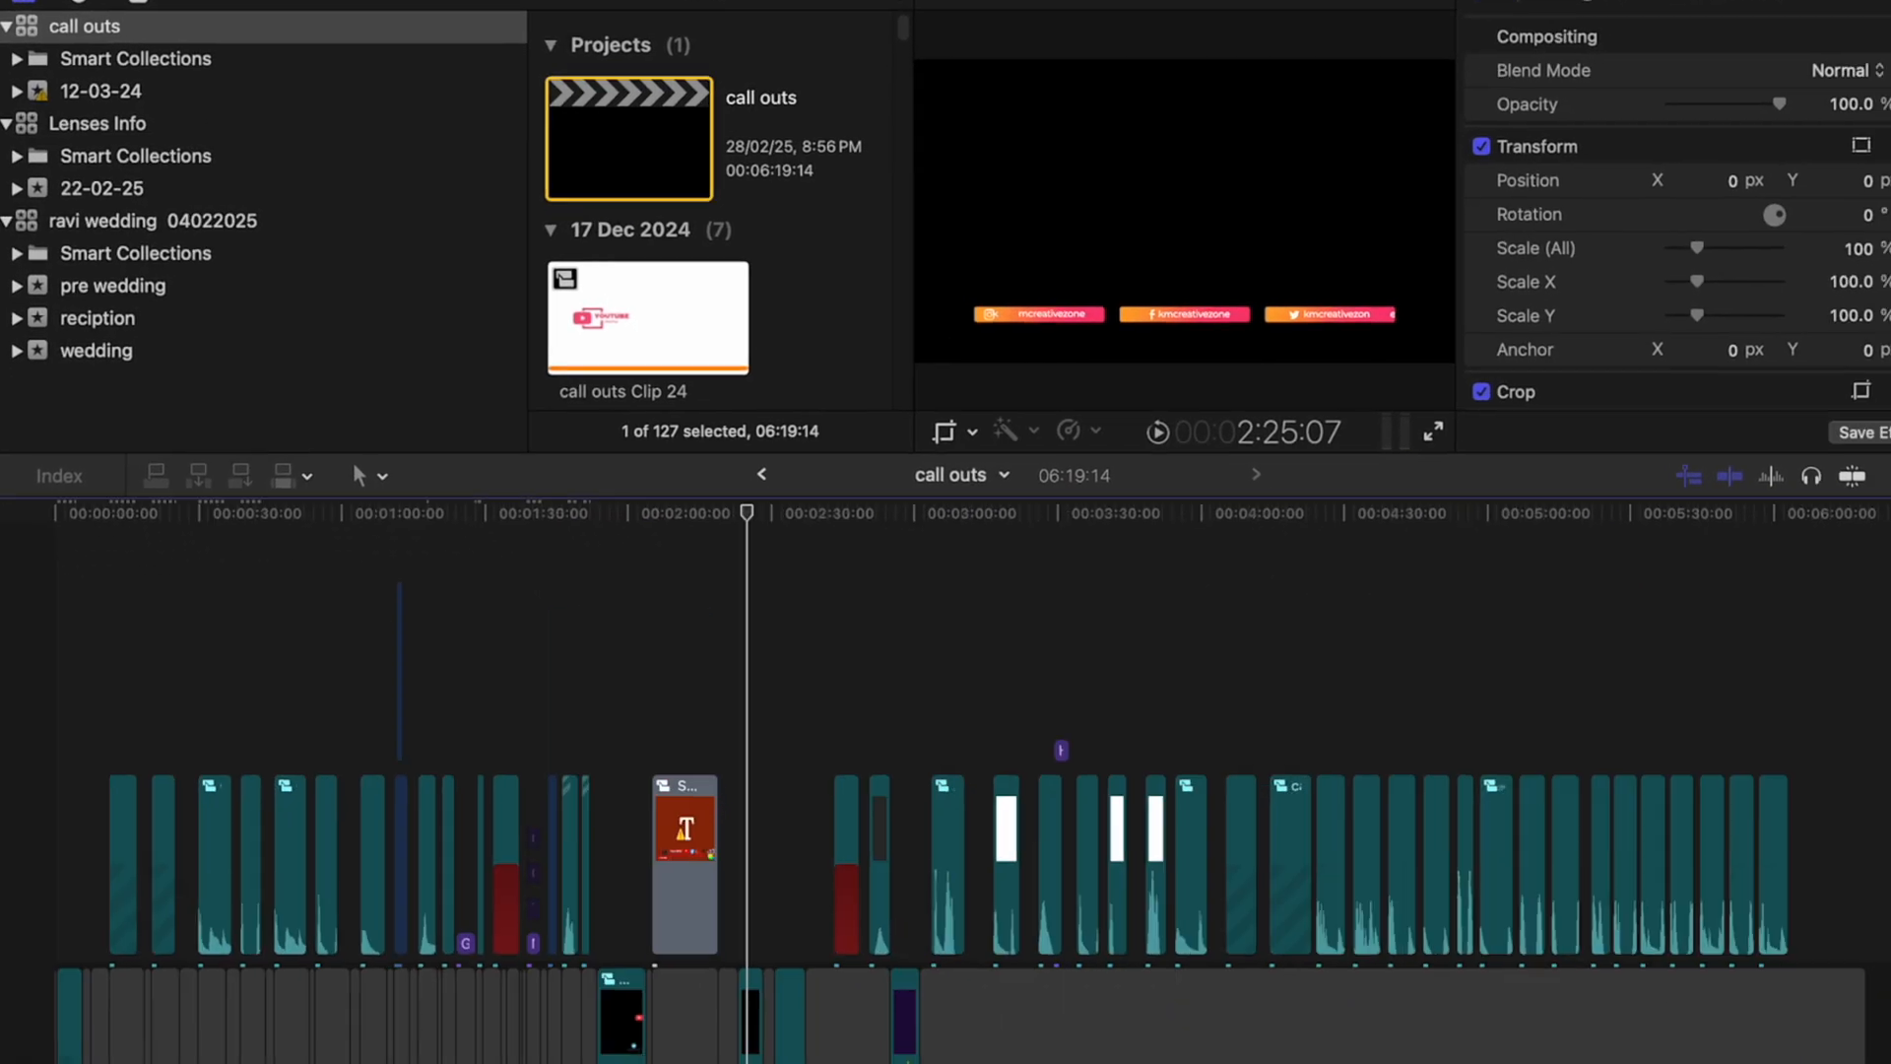
Preview the red KM Creative Zone call-out at about 00:04:05 in the call outs project and copy its compound clip.
scroll(1231, 867, "down", 2)
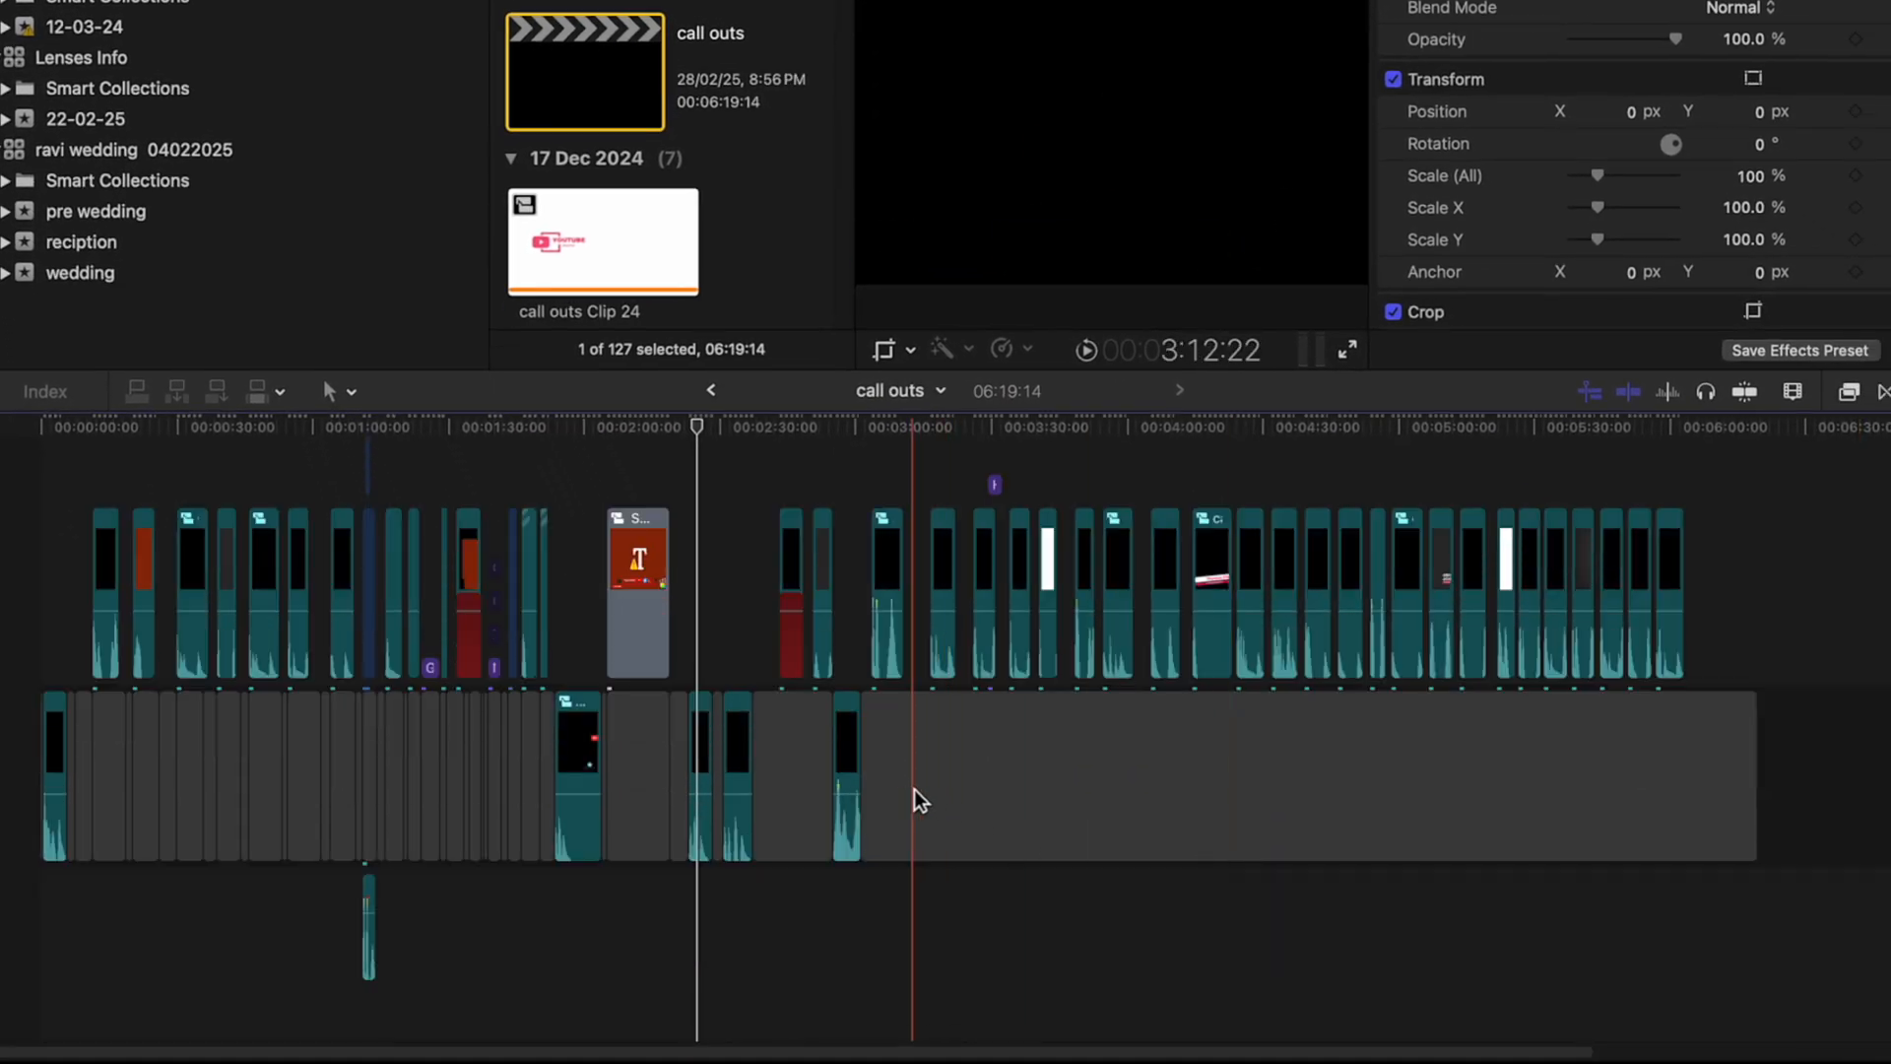
left_click(1119, 810)
key("super+equal")
key("super+equal")
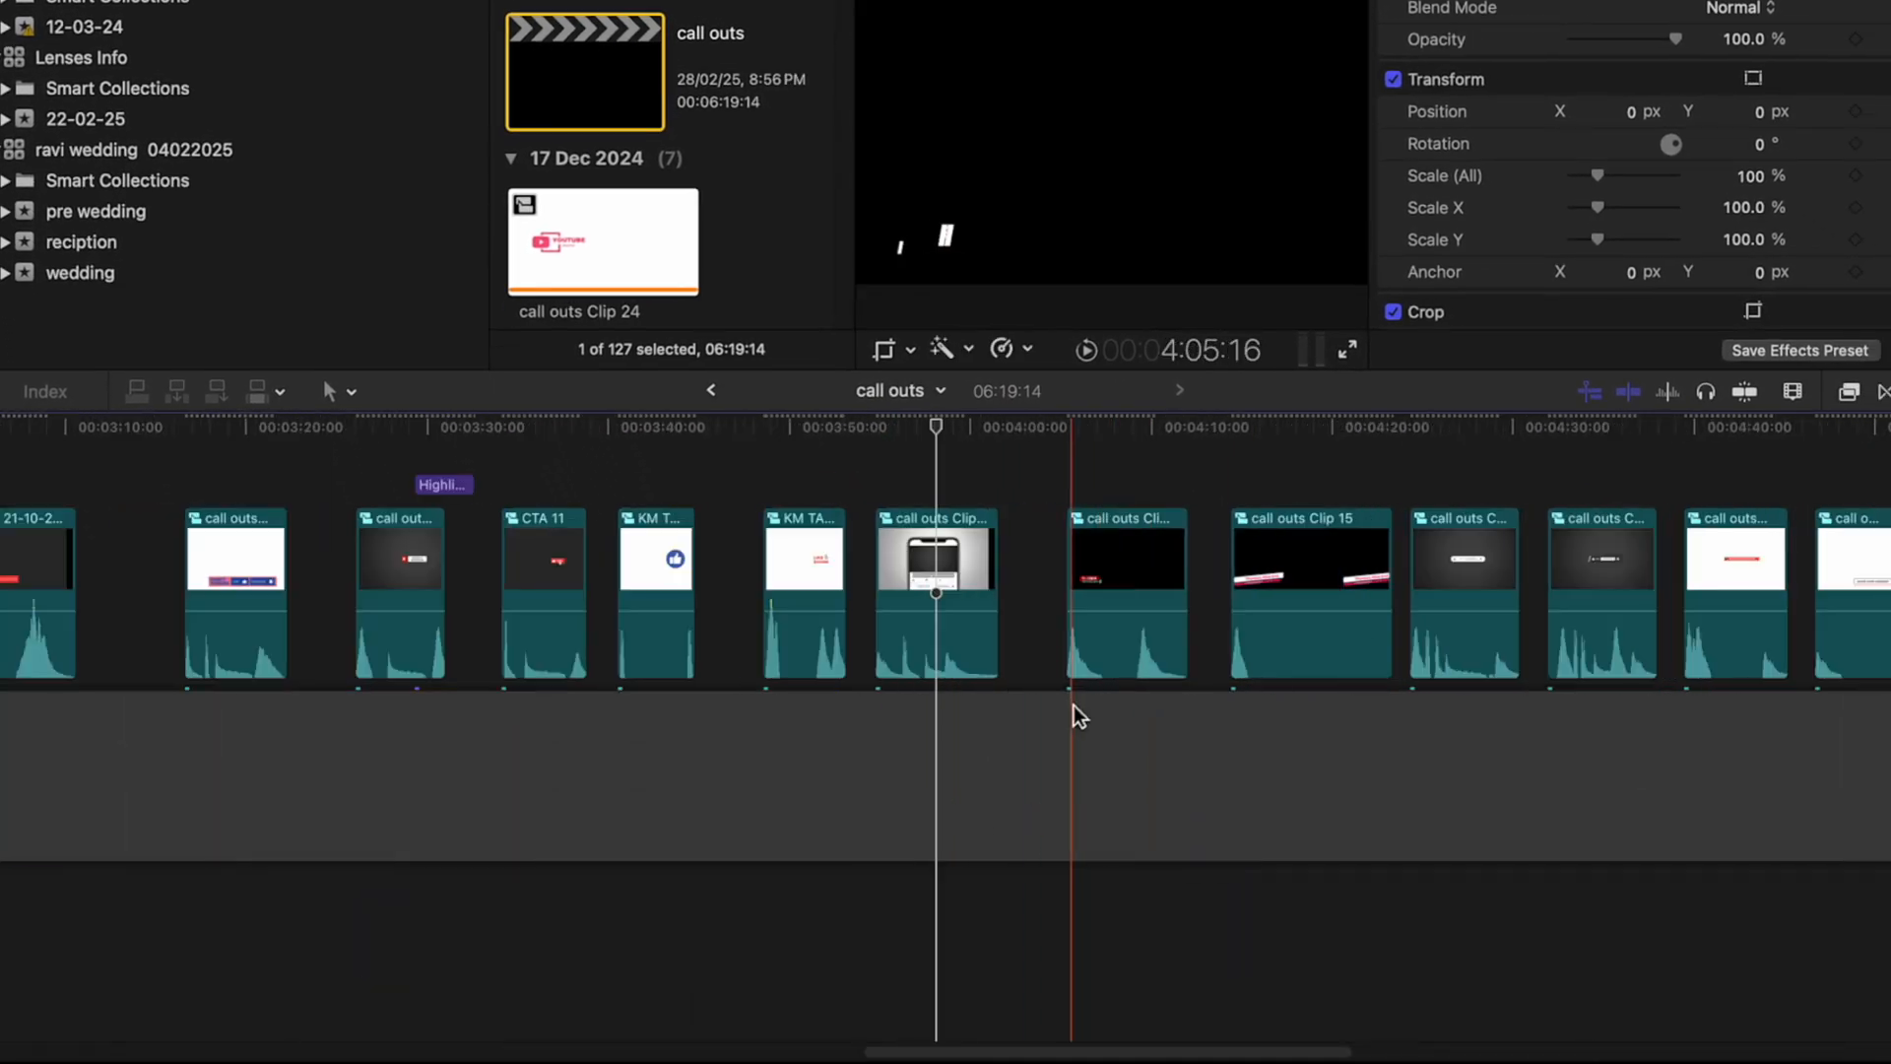
key("space")
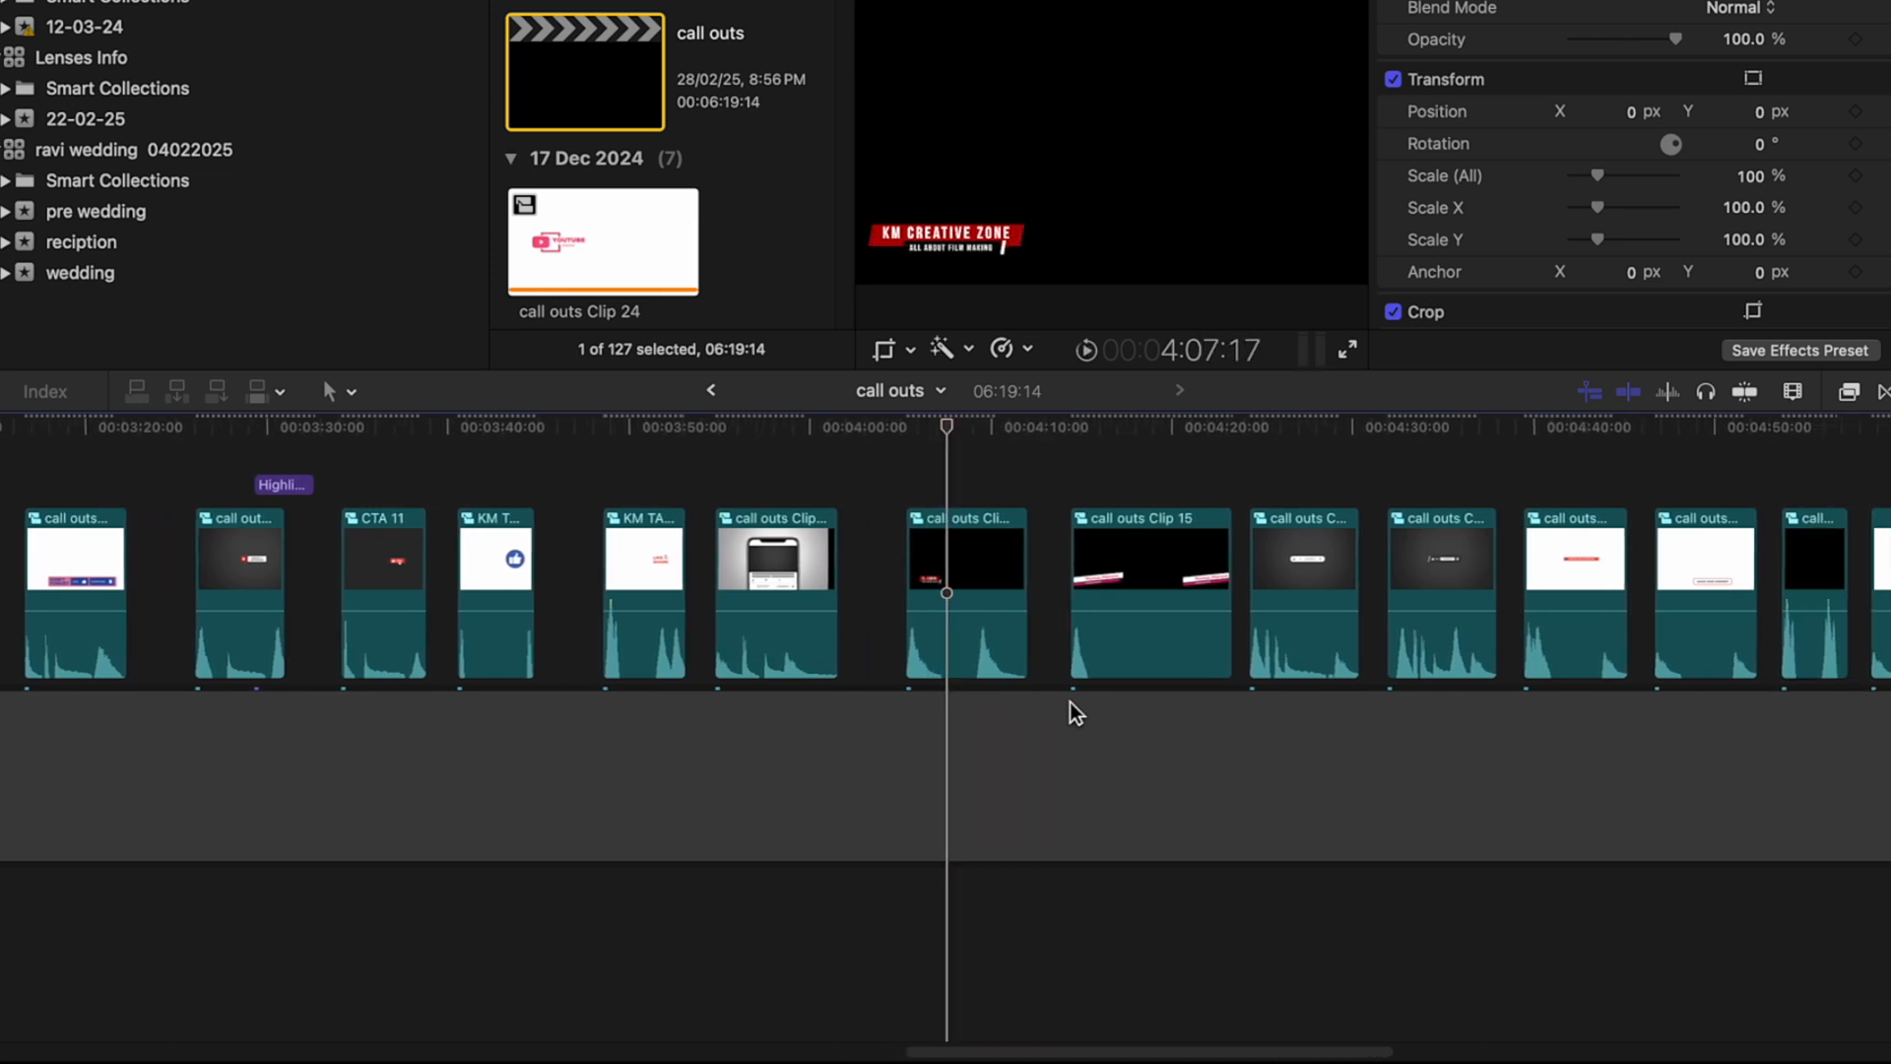
left_click(948, 571)
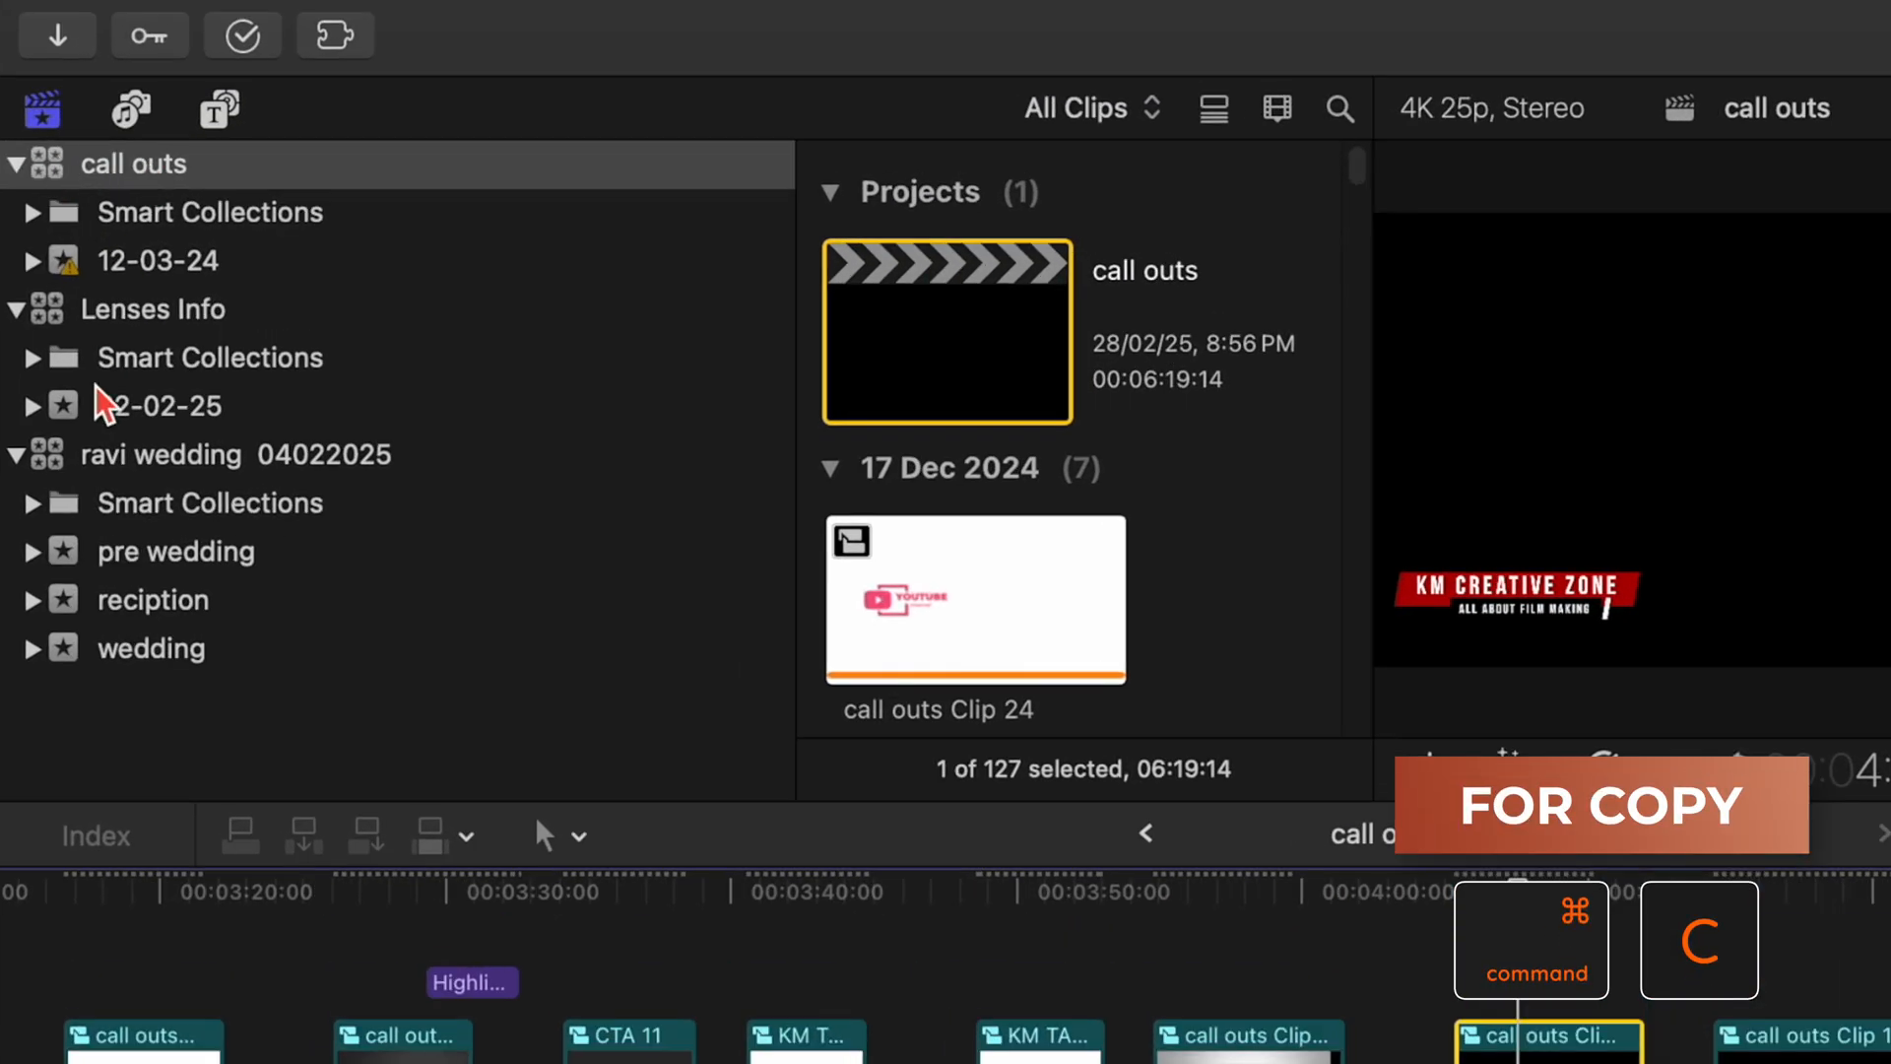
Open the LENSES INFO project from the Lenses Info library and go inside its compound clips to 22-02-25 Clip 2.
left_click(51, 312)
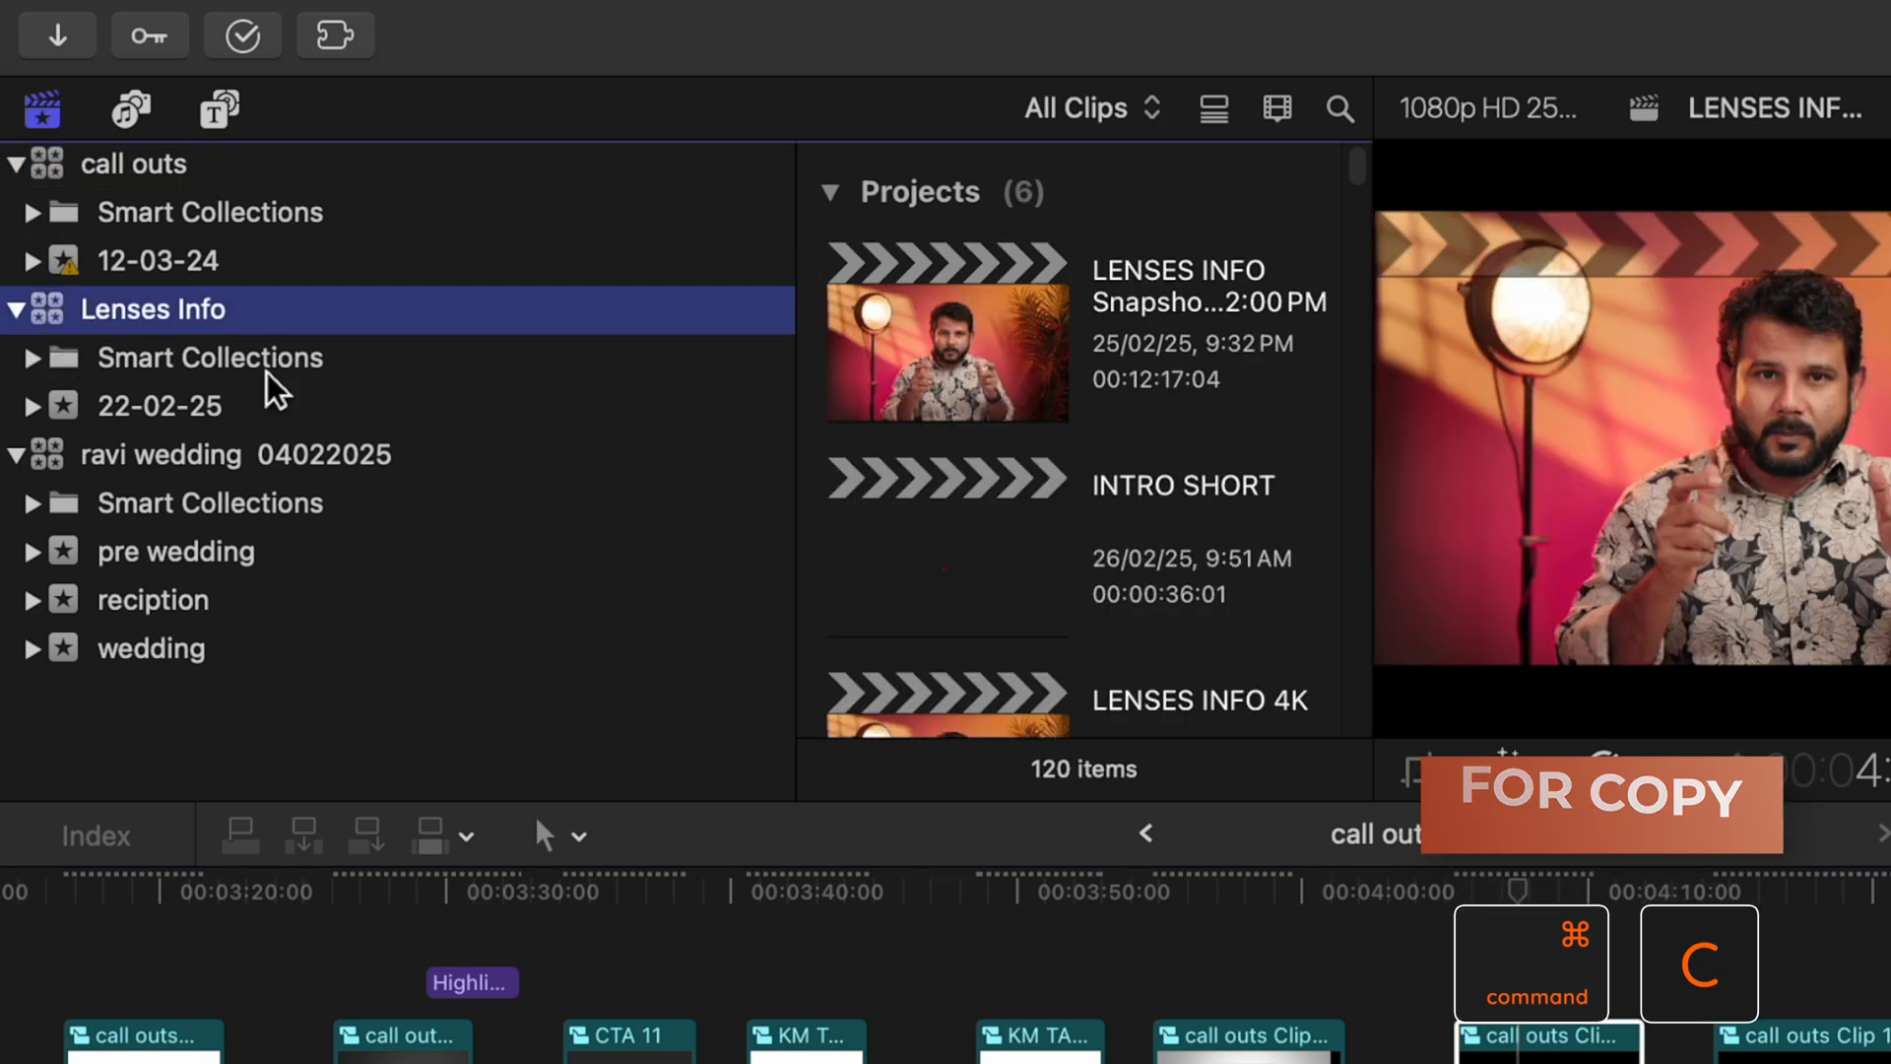
scroll(1103, 606, "down", 10)
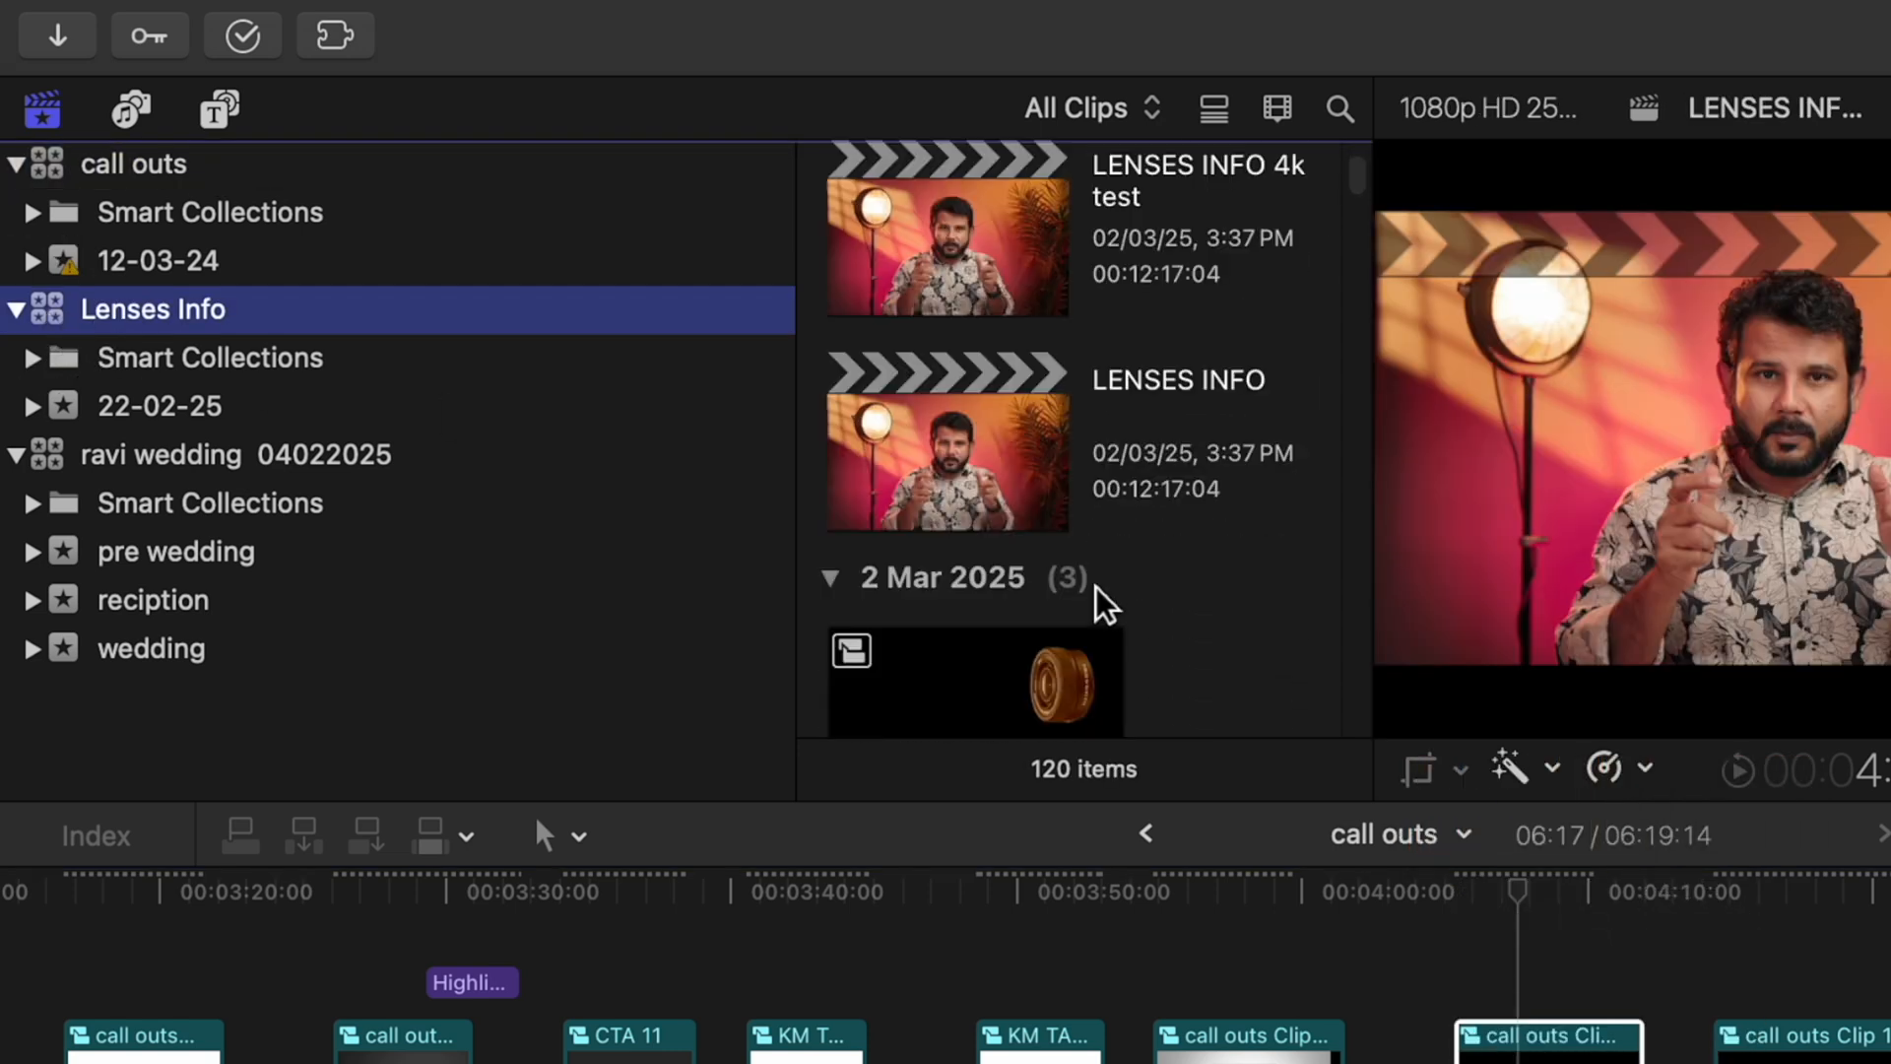
double_click(1003, 483)
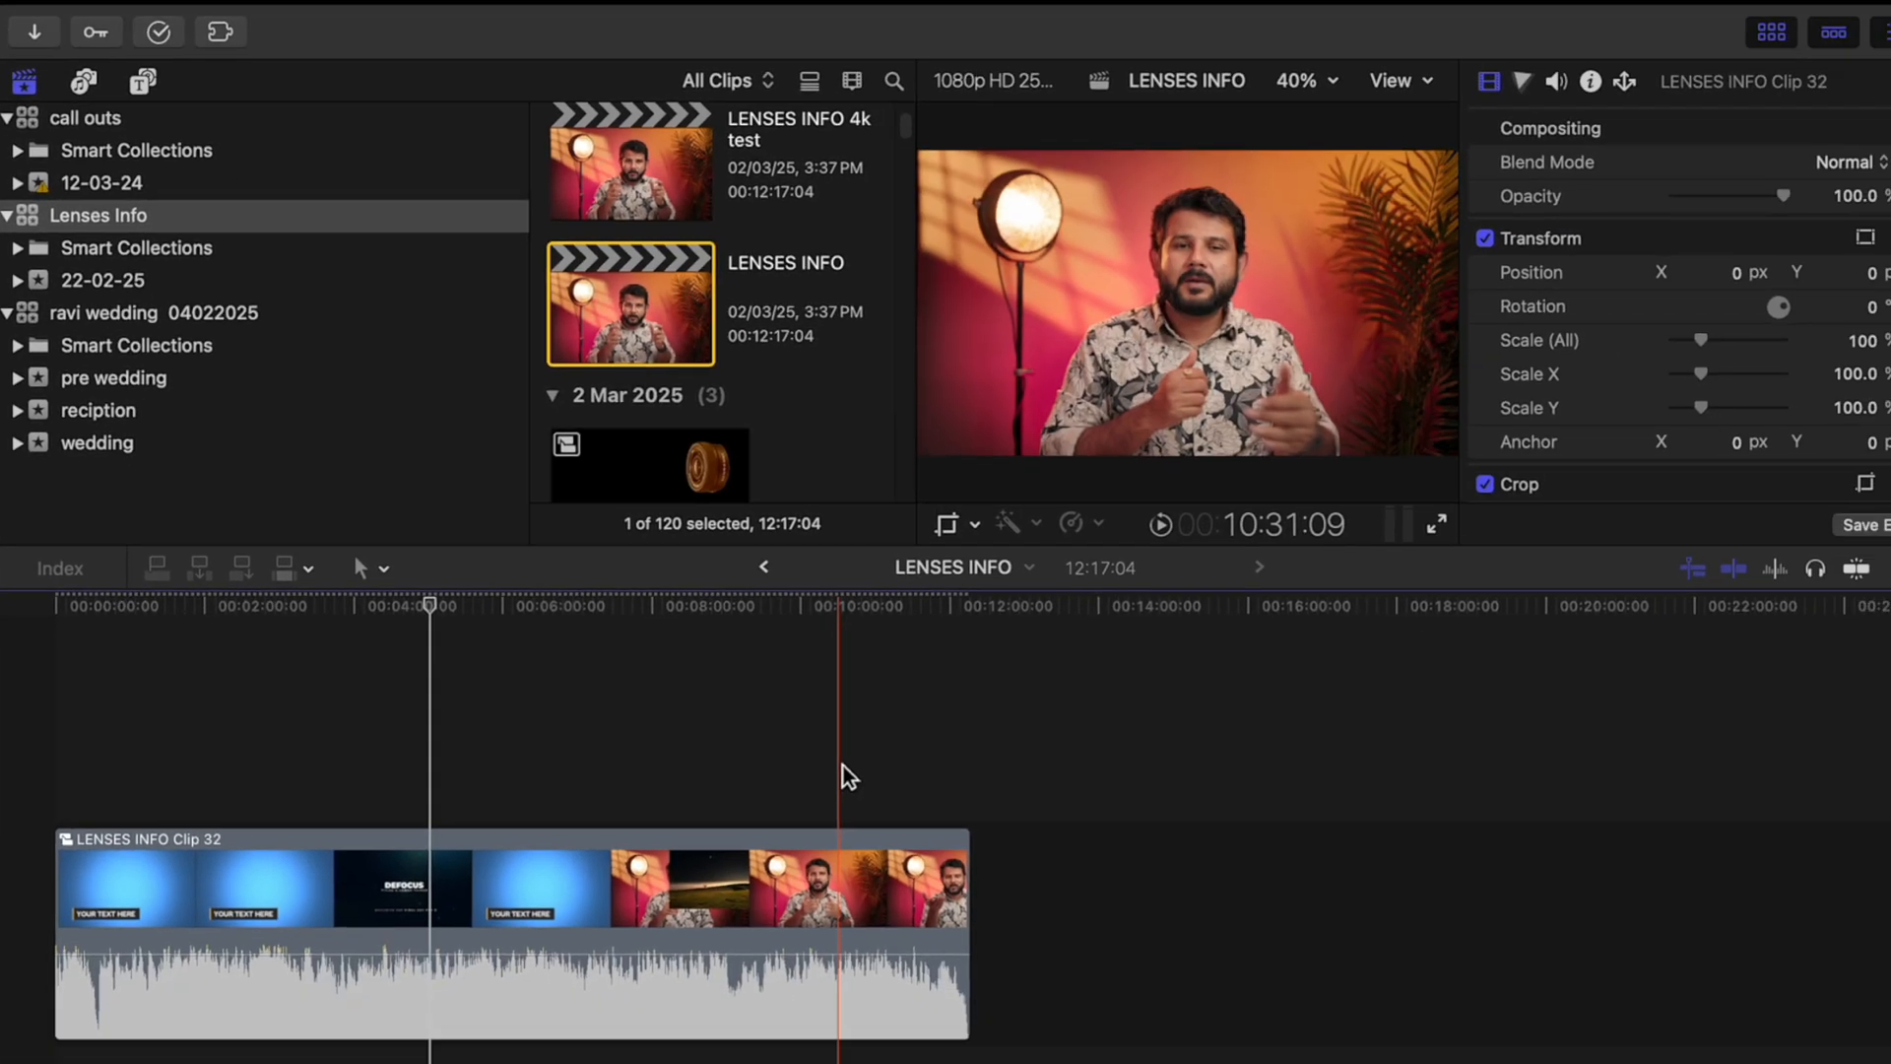
double_click(1064, 1050)
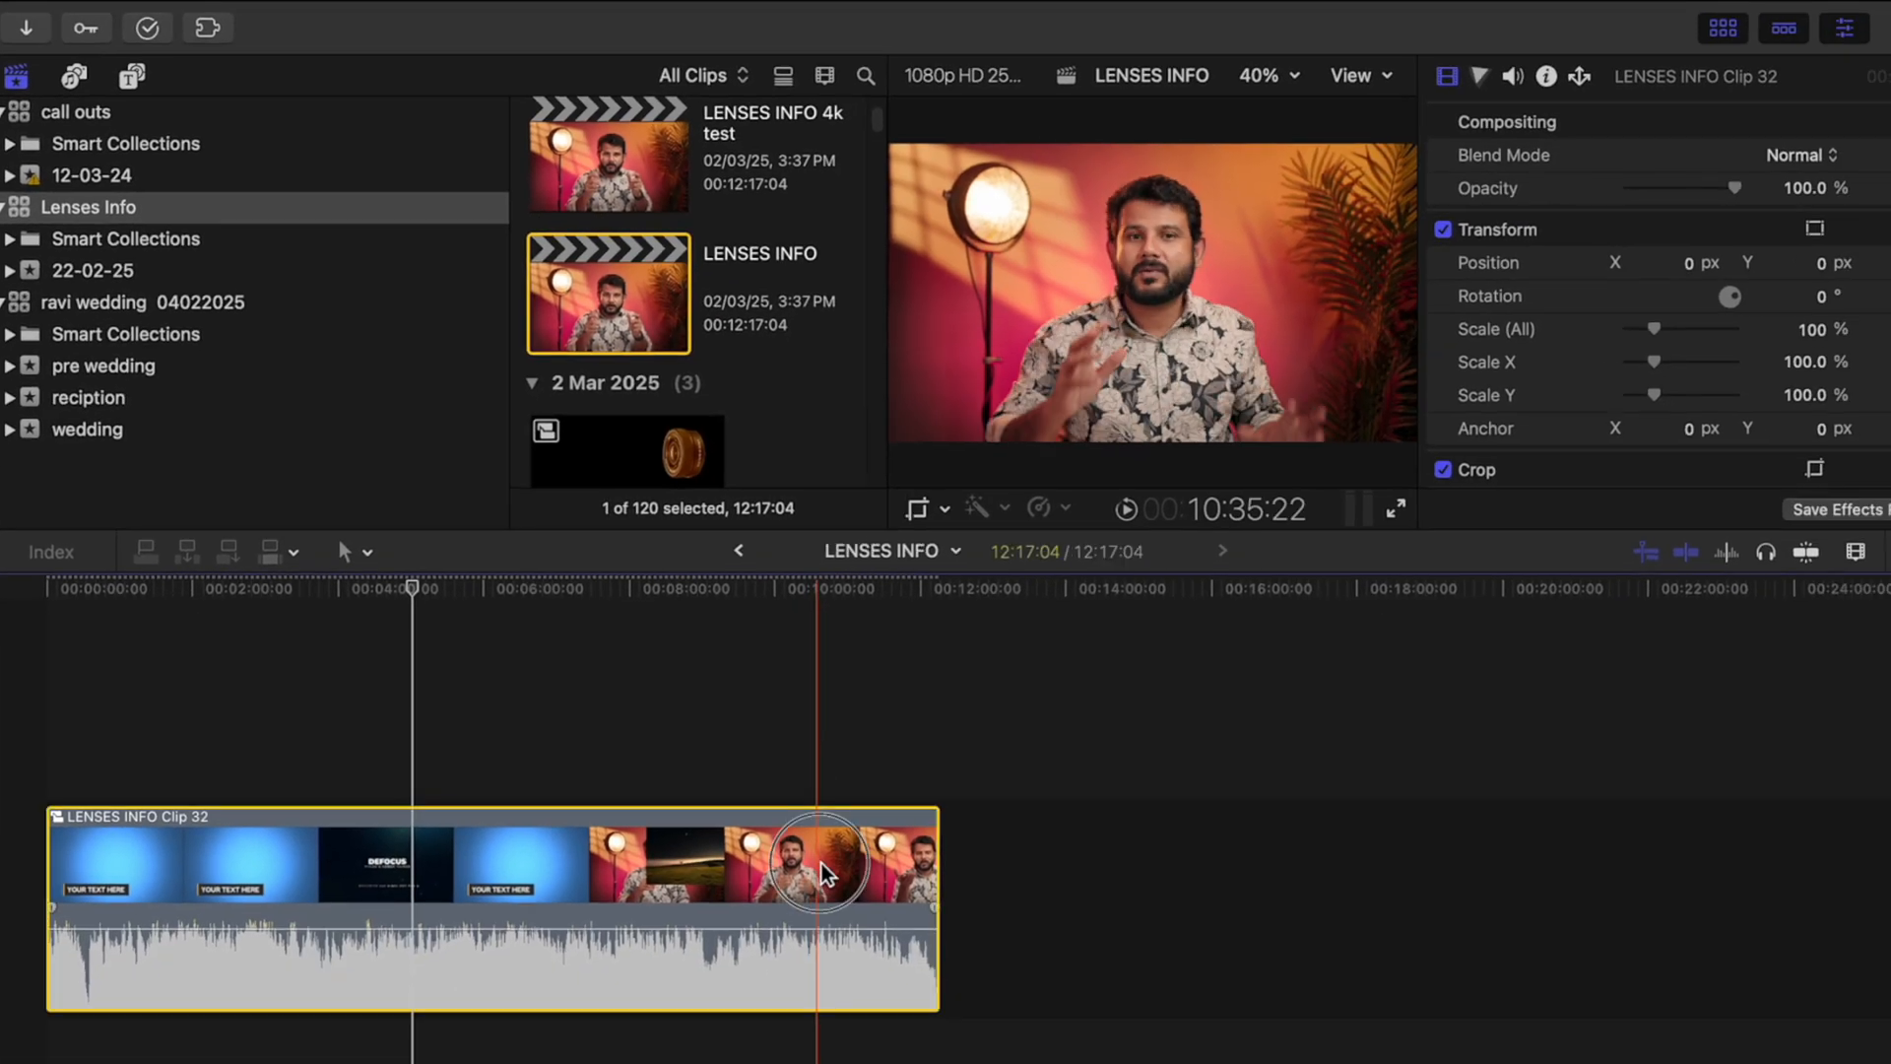
double_click(837, 848)
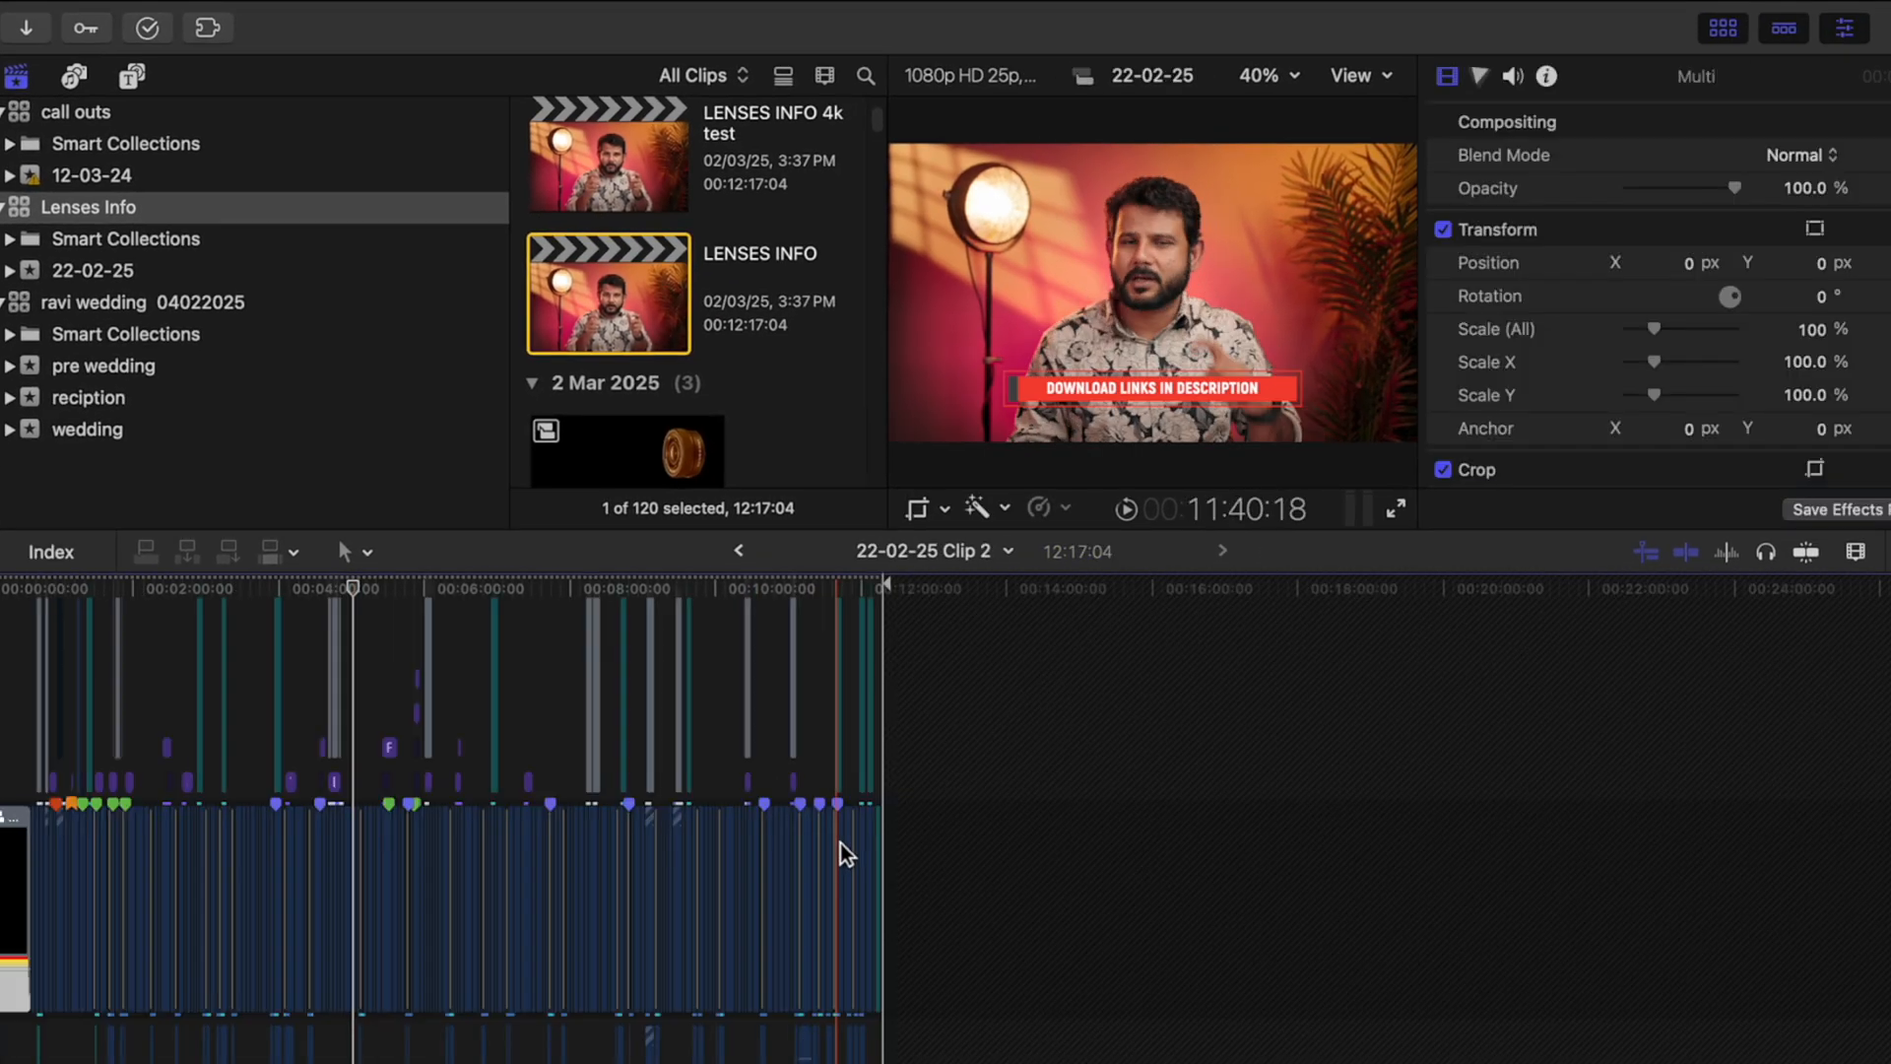
Paste the copied call-out above the main clips at about 00:09:55, accept copying its media into Lenses Info, and play it.
key("super+equal")
key("super+equal")
key("super+equal")
key("super+equal")
key("super+equal")
key("super+equal")
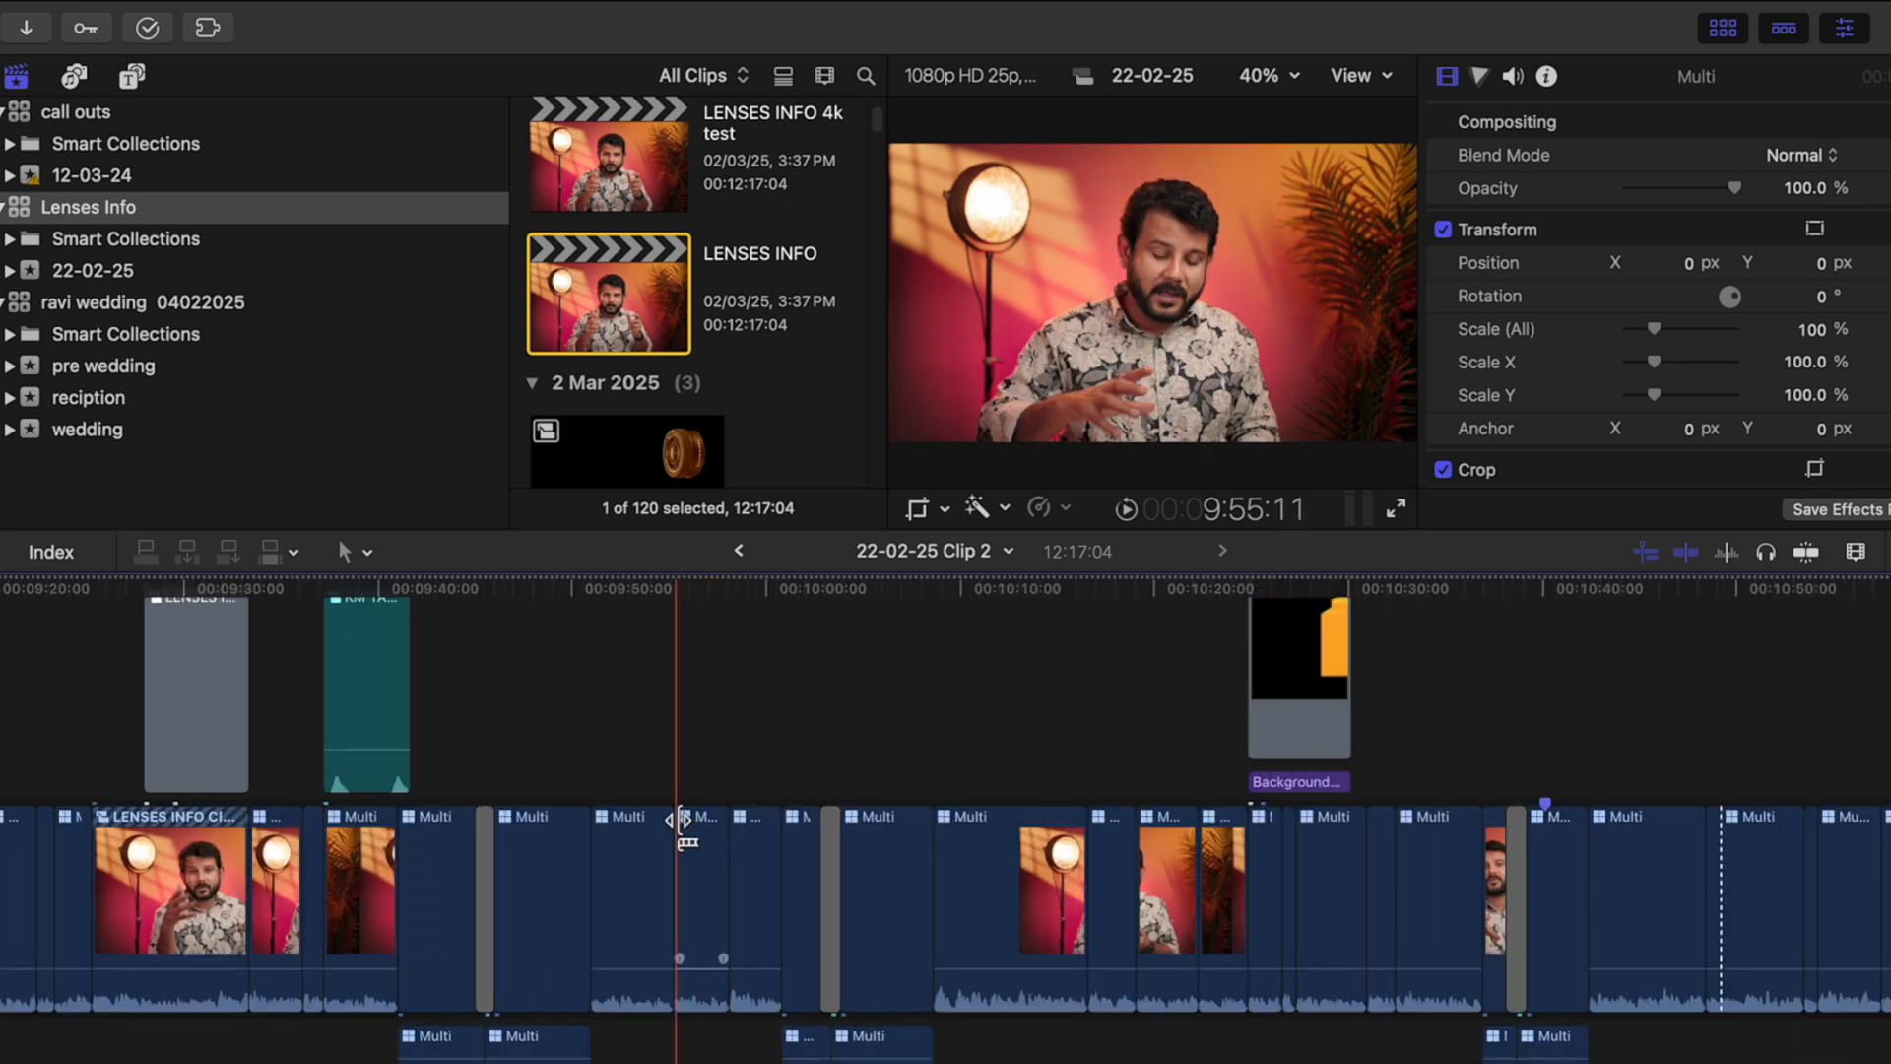
left_click(679, 824)
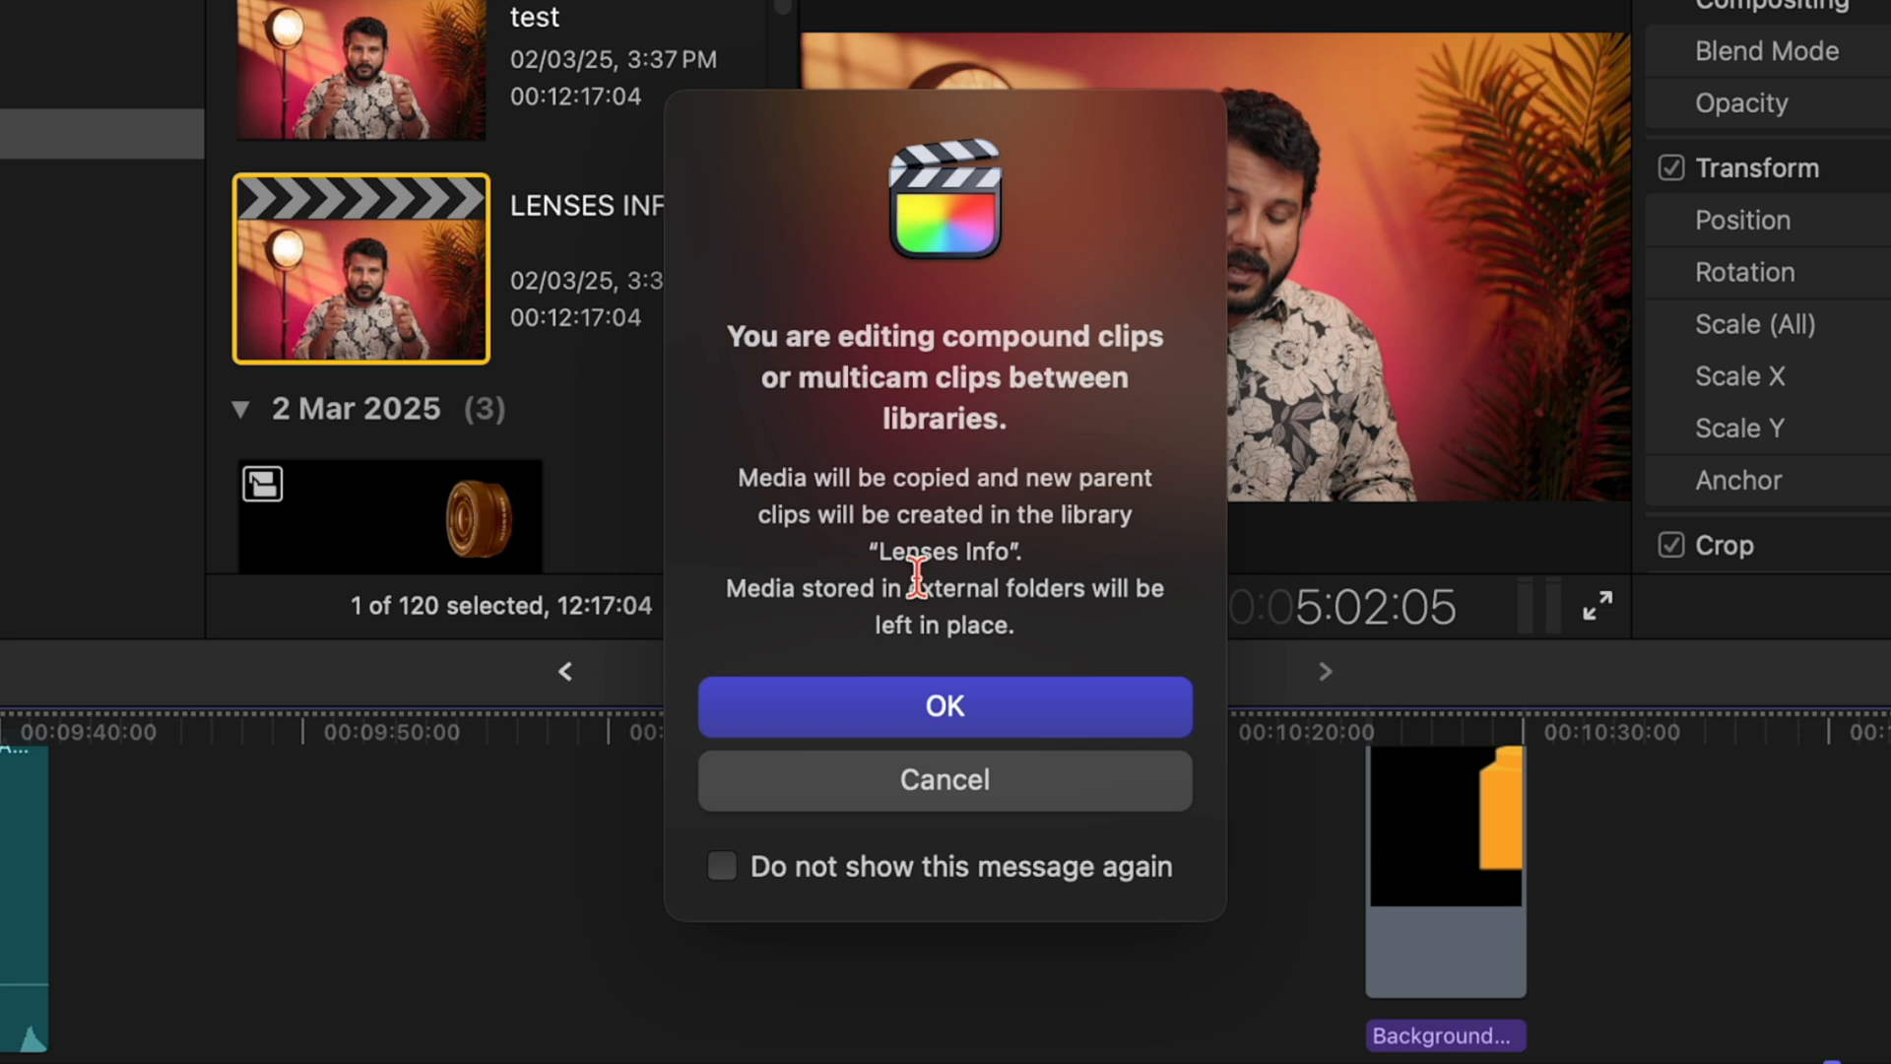
left_click(926, 705)
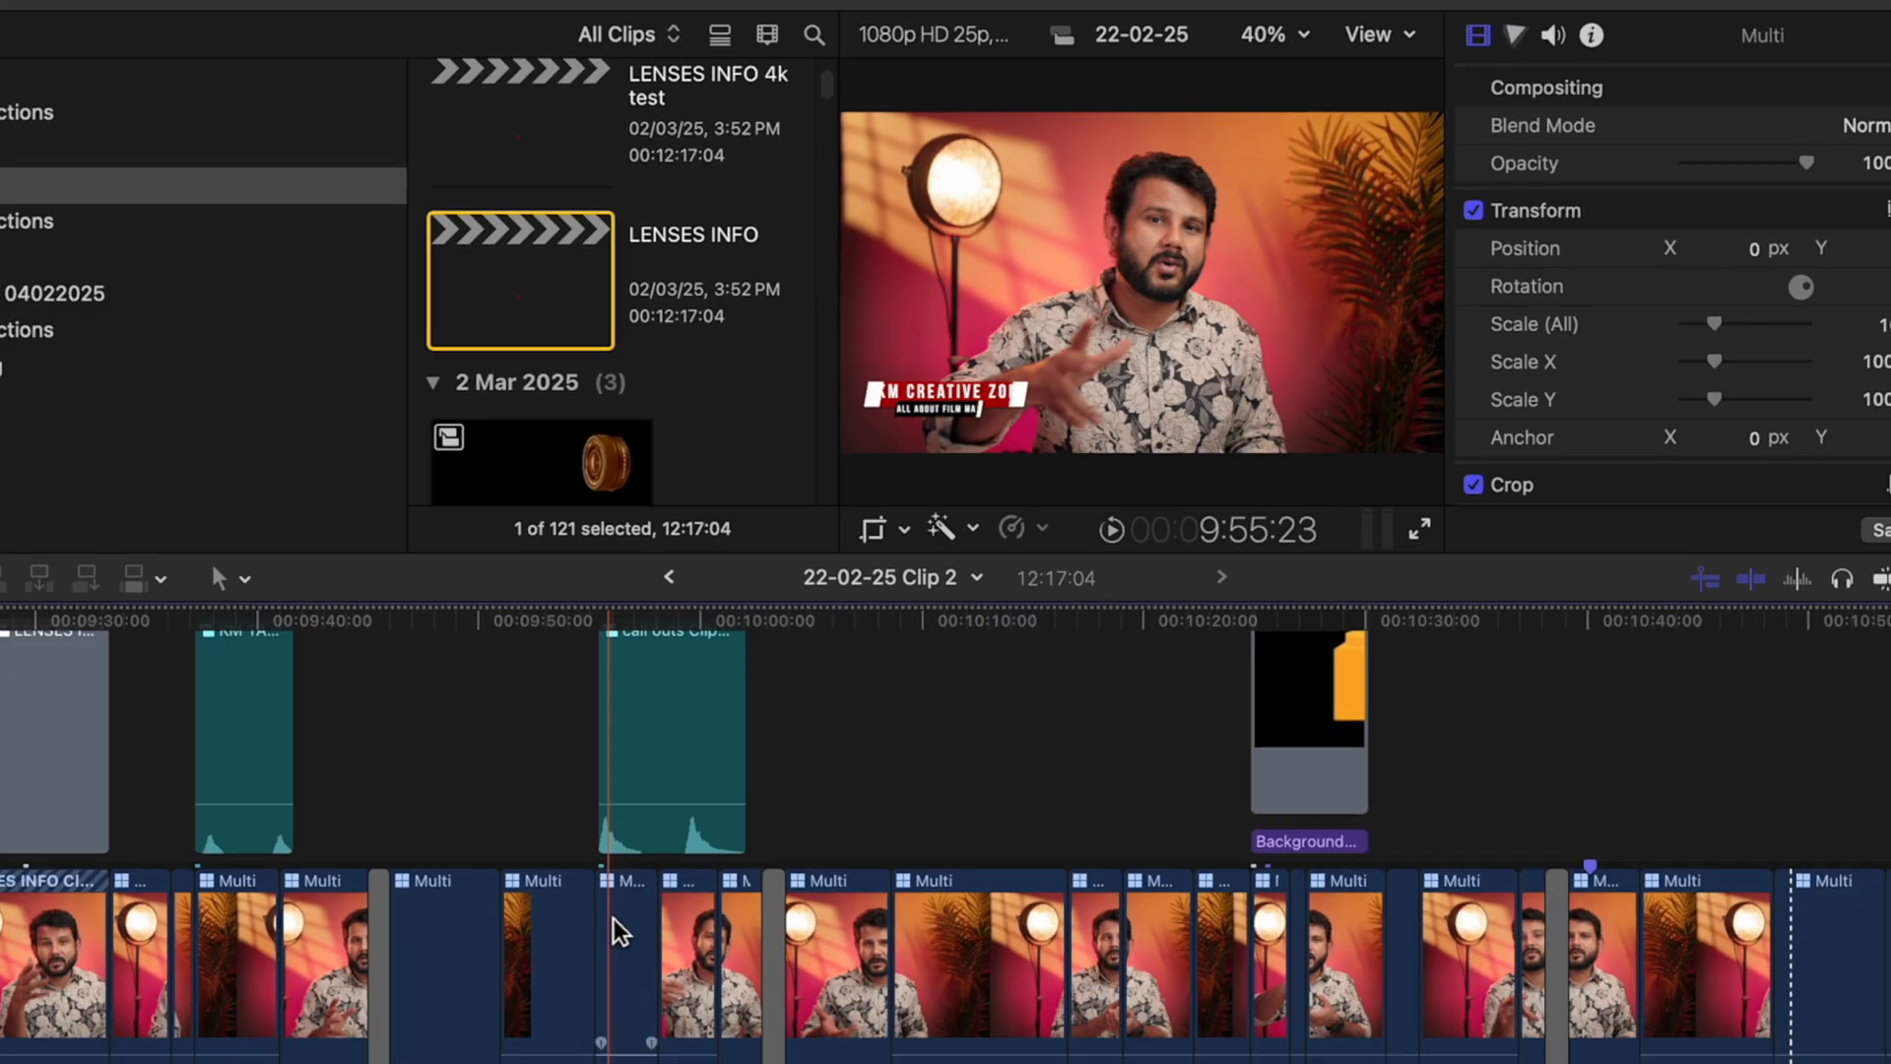
key("space")
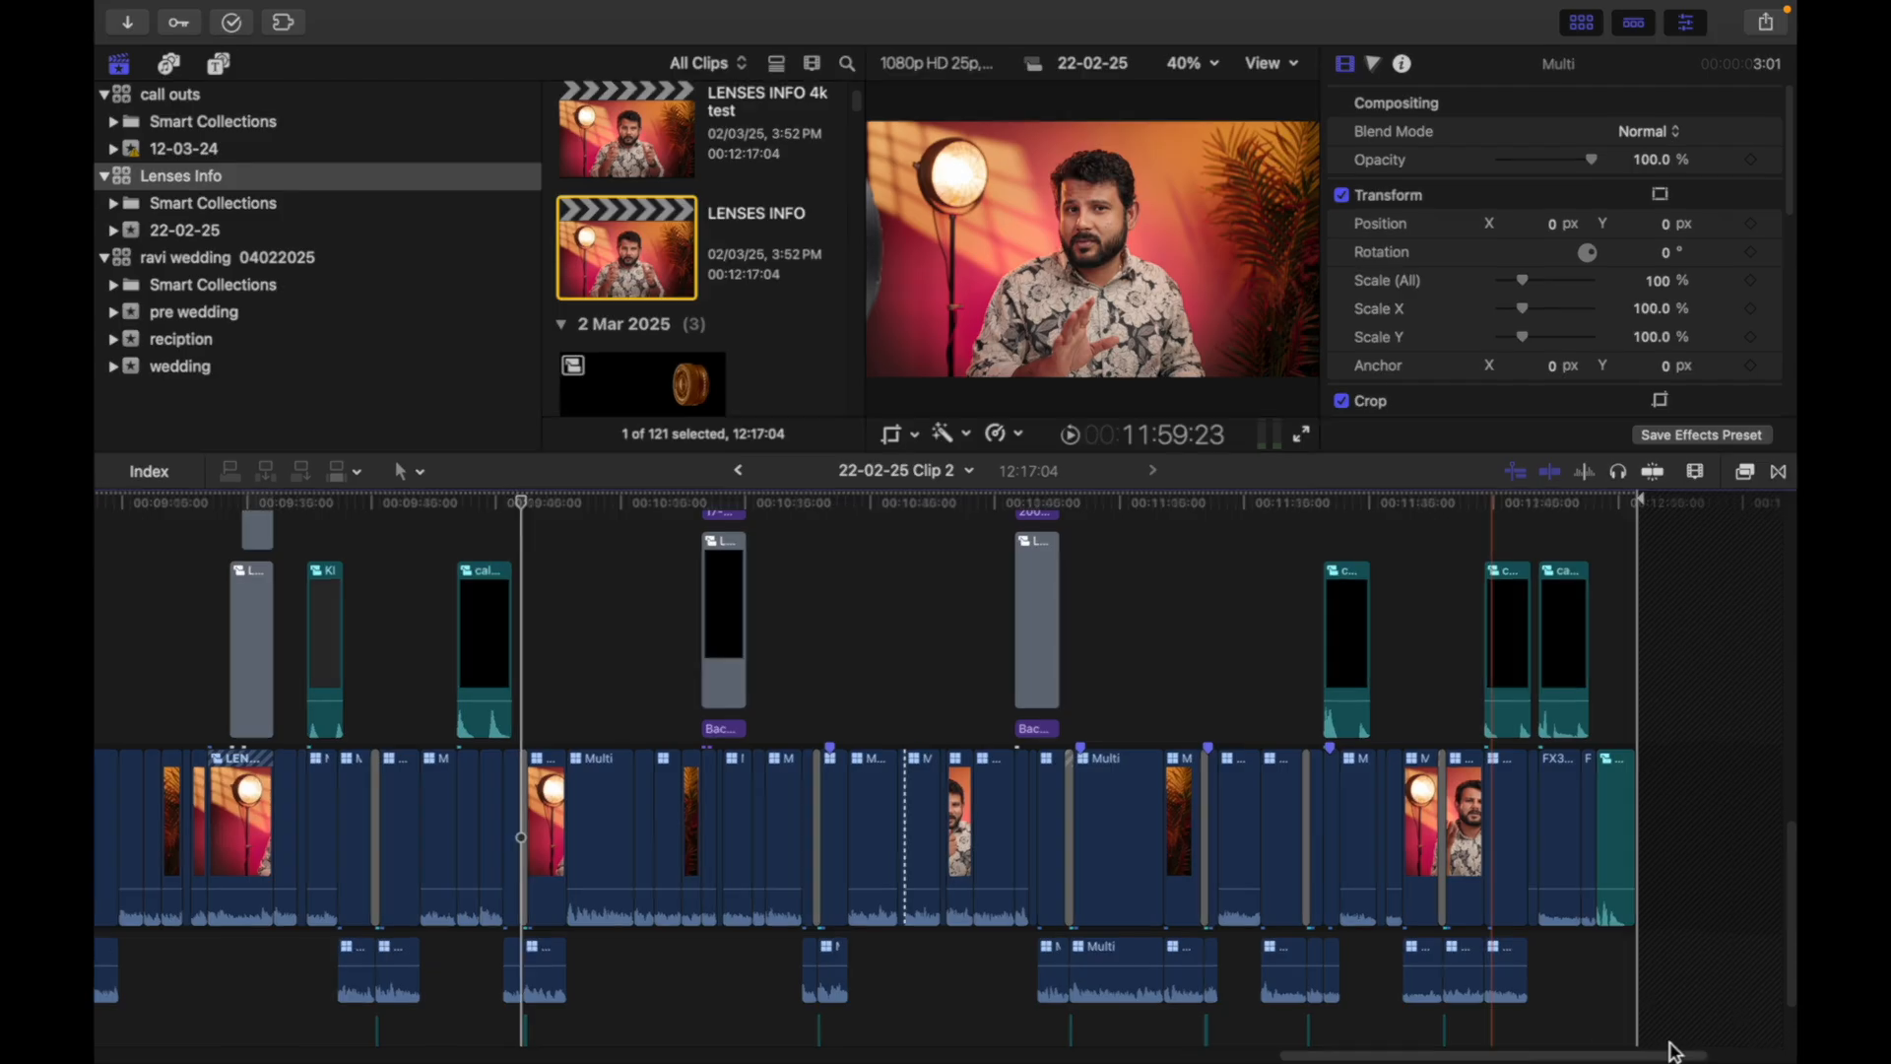
Inspect the intro compound clip's audio layers and the two music pieces inside LENSES INFO Clip 11, then return to intro.
scroll(788, 901, "down", 3)
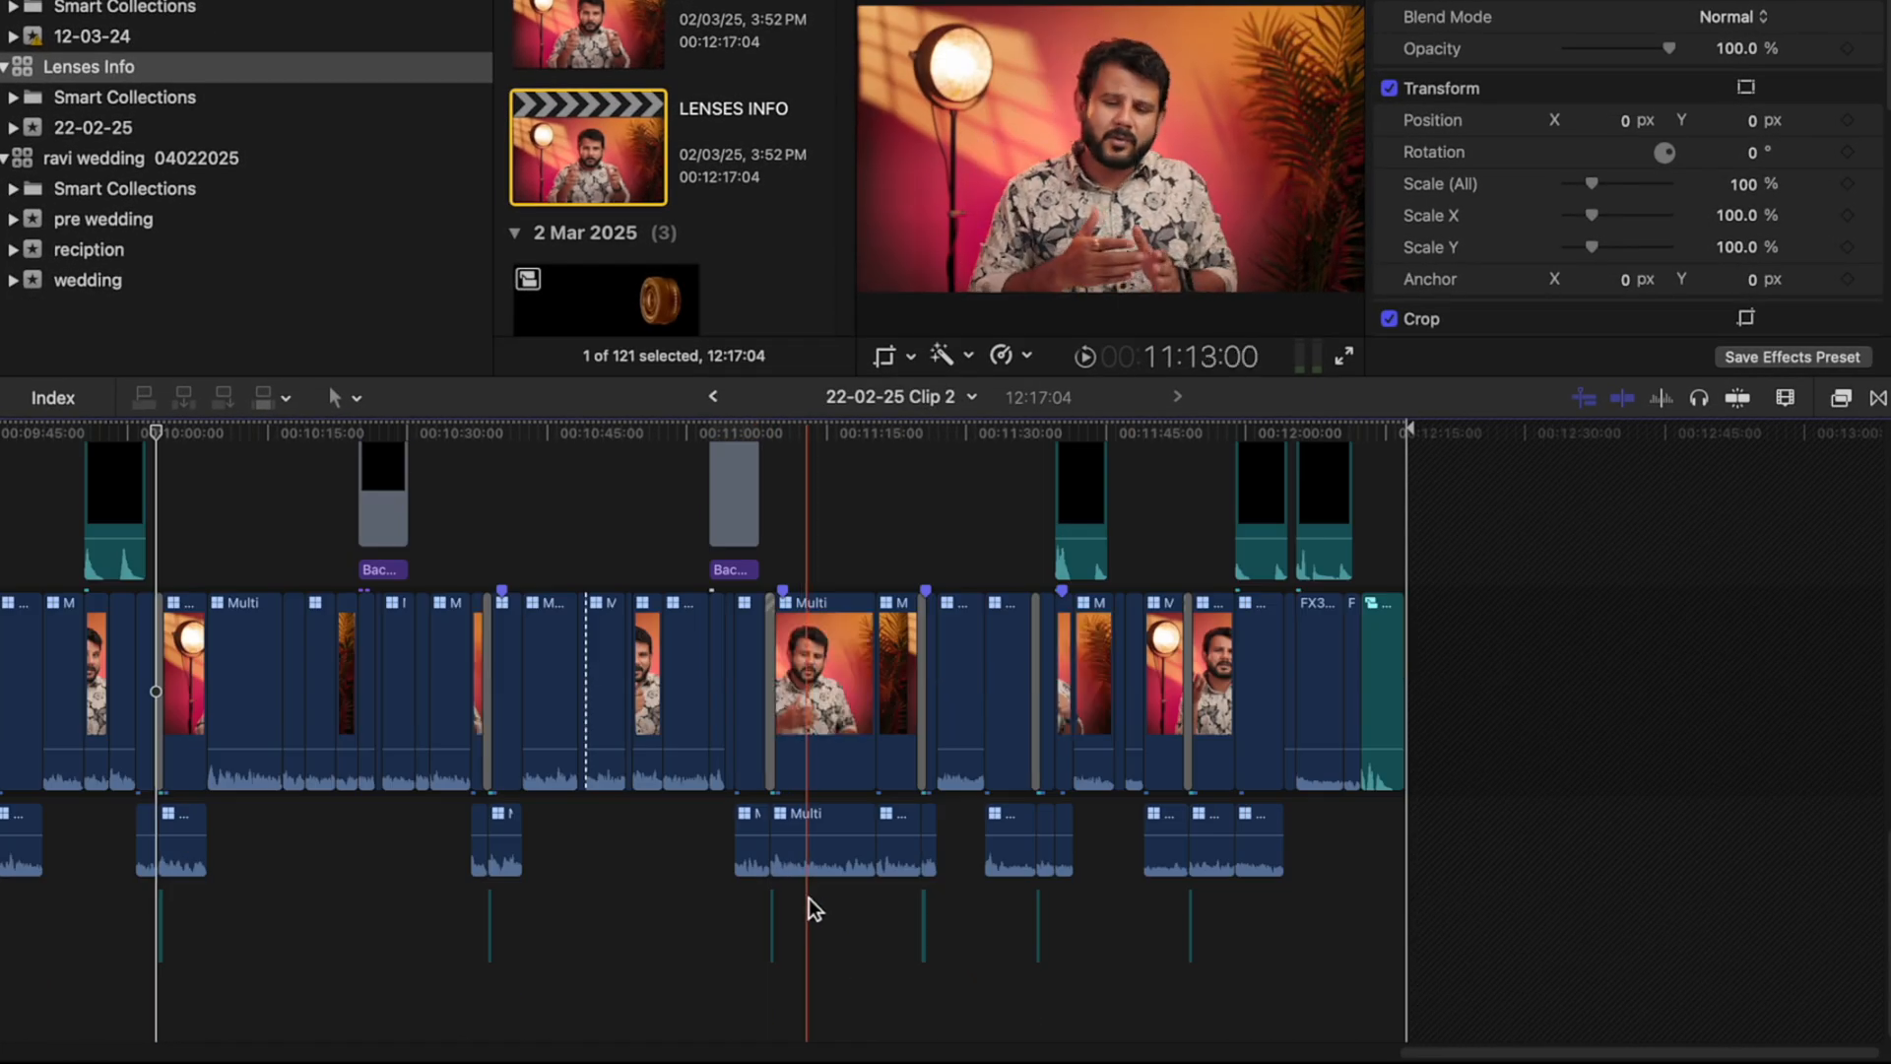
scroll(807, 896, "left", 10)
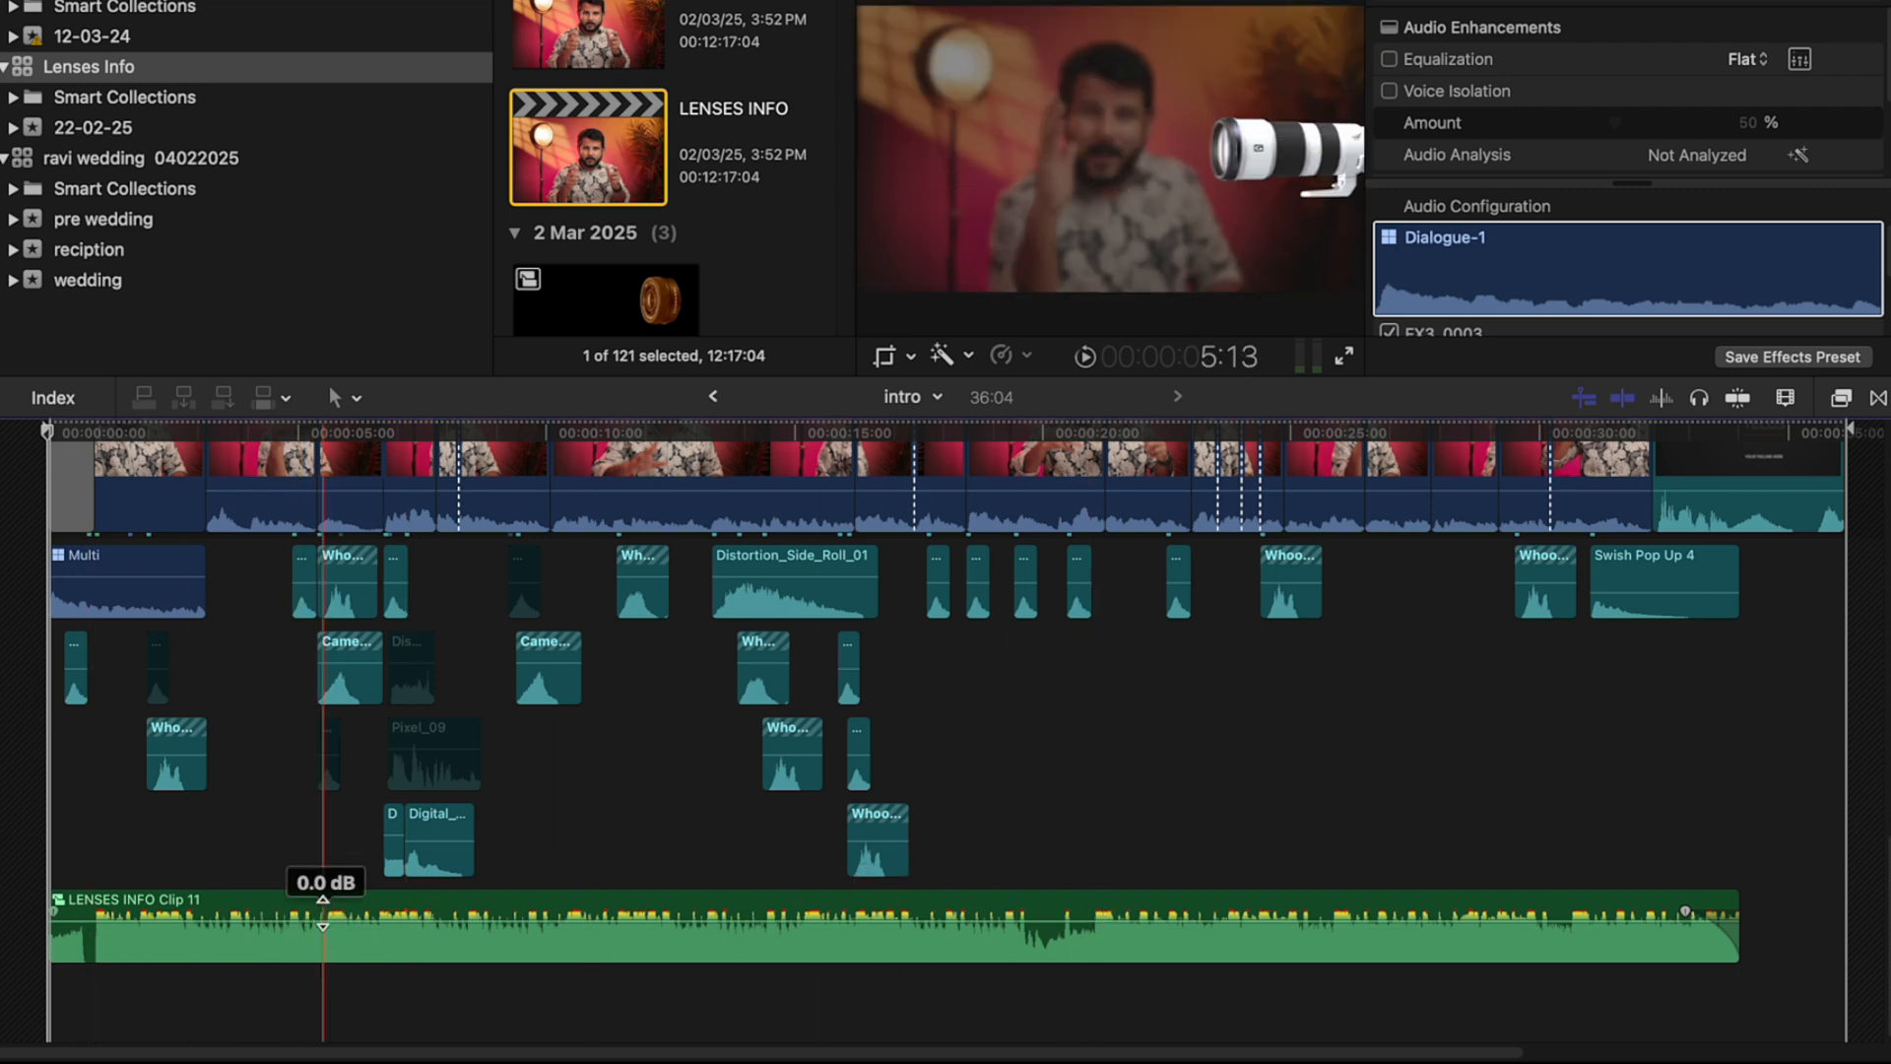
double_click(329, 921)
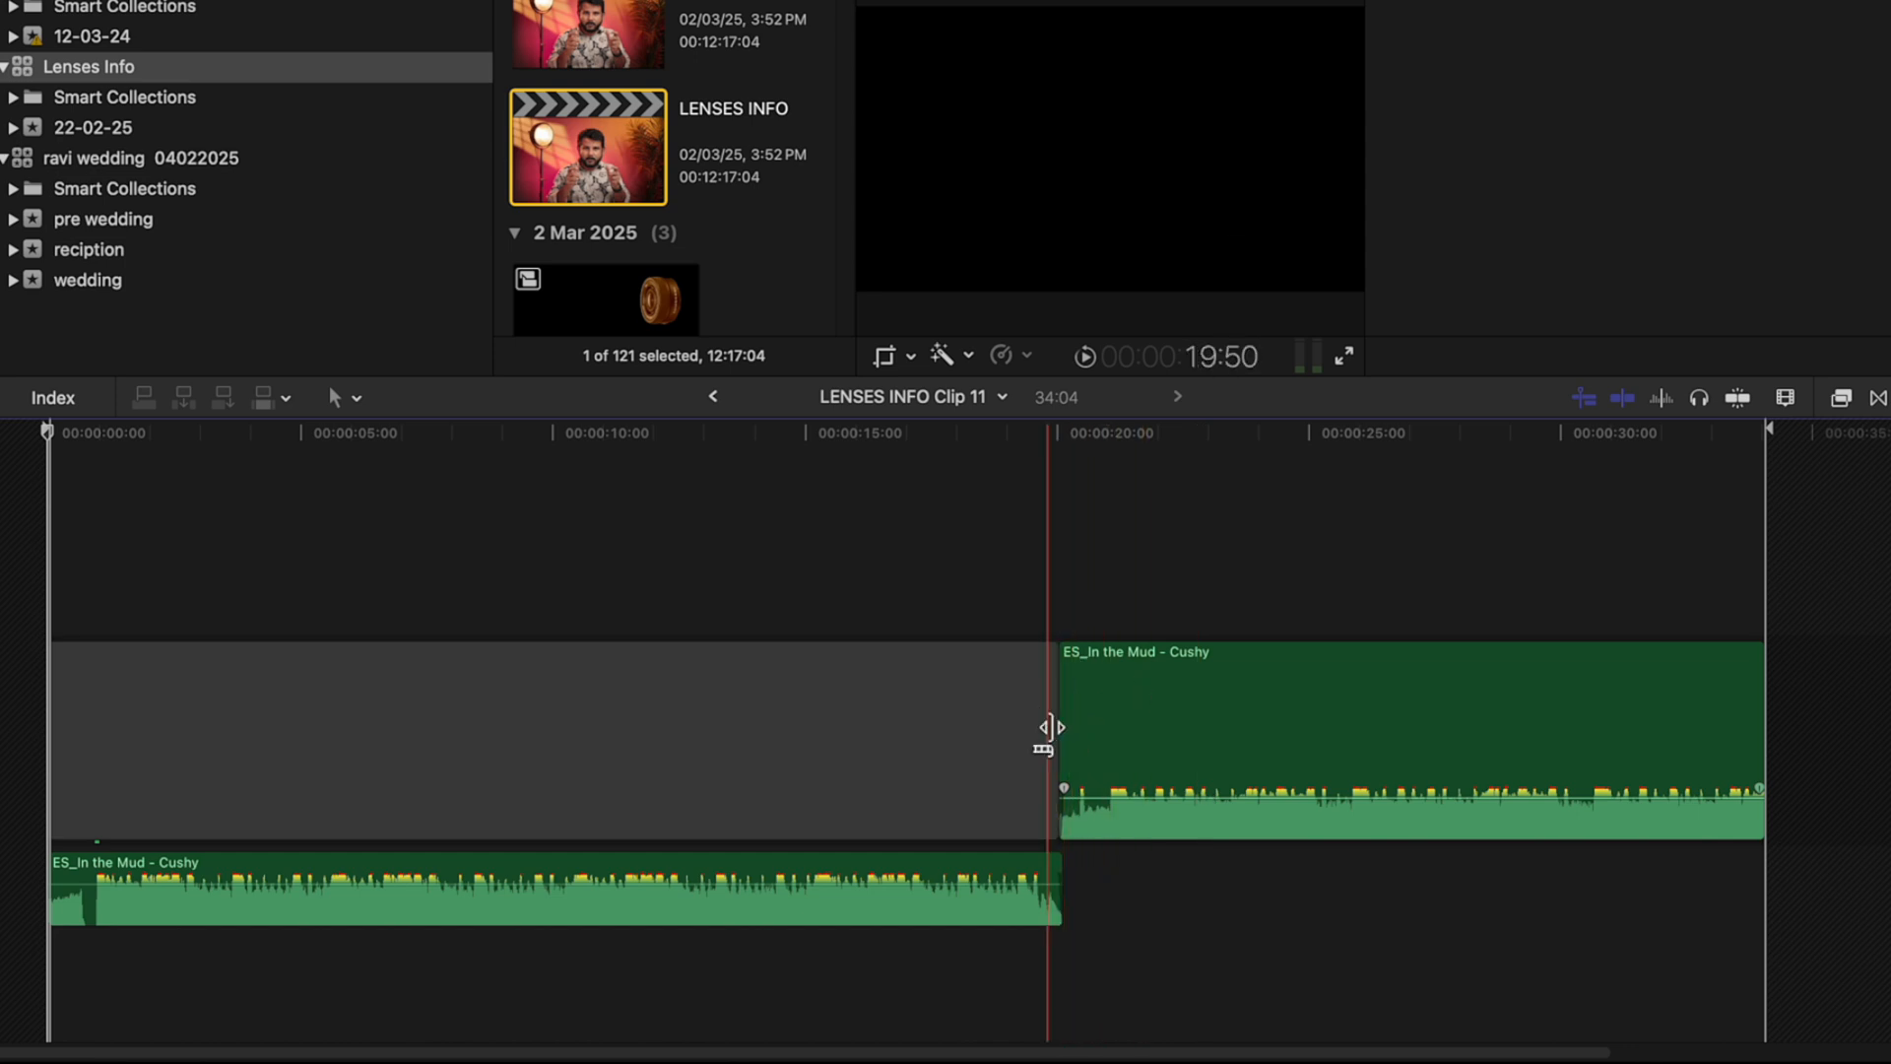
key("super+equal")
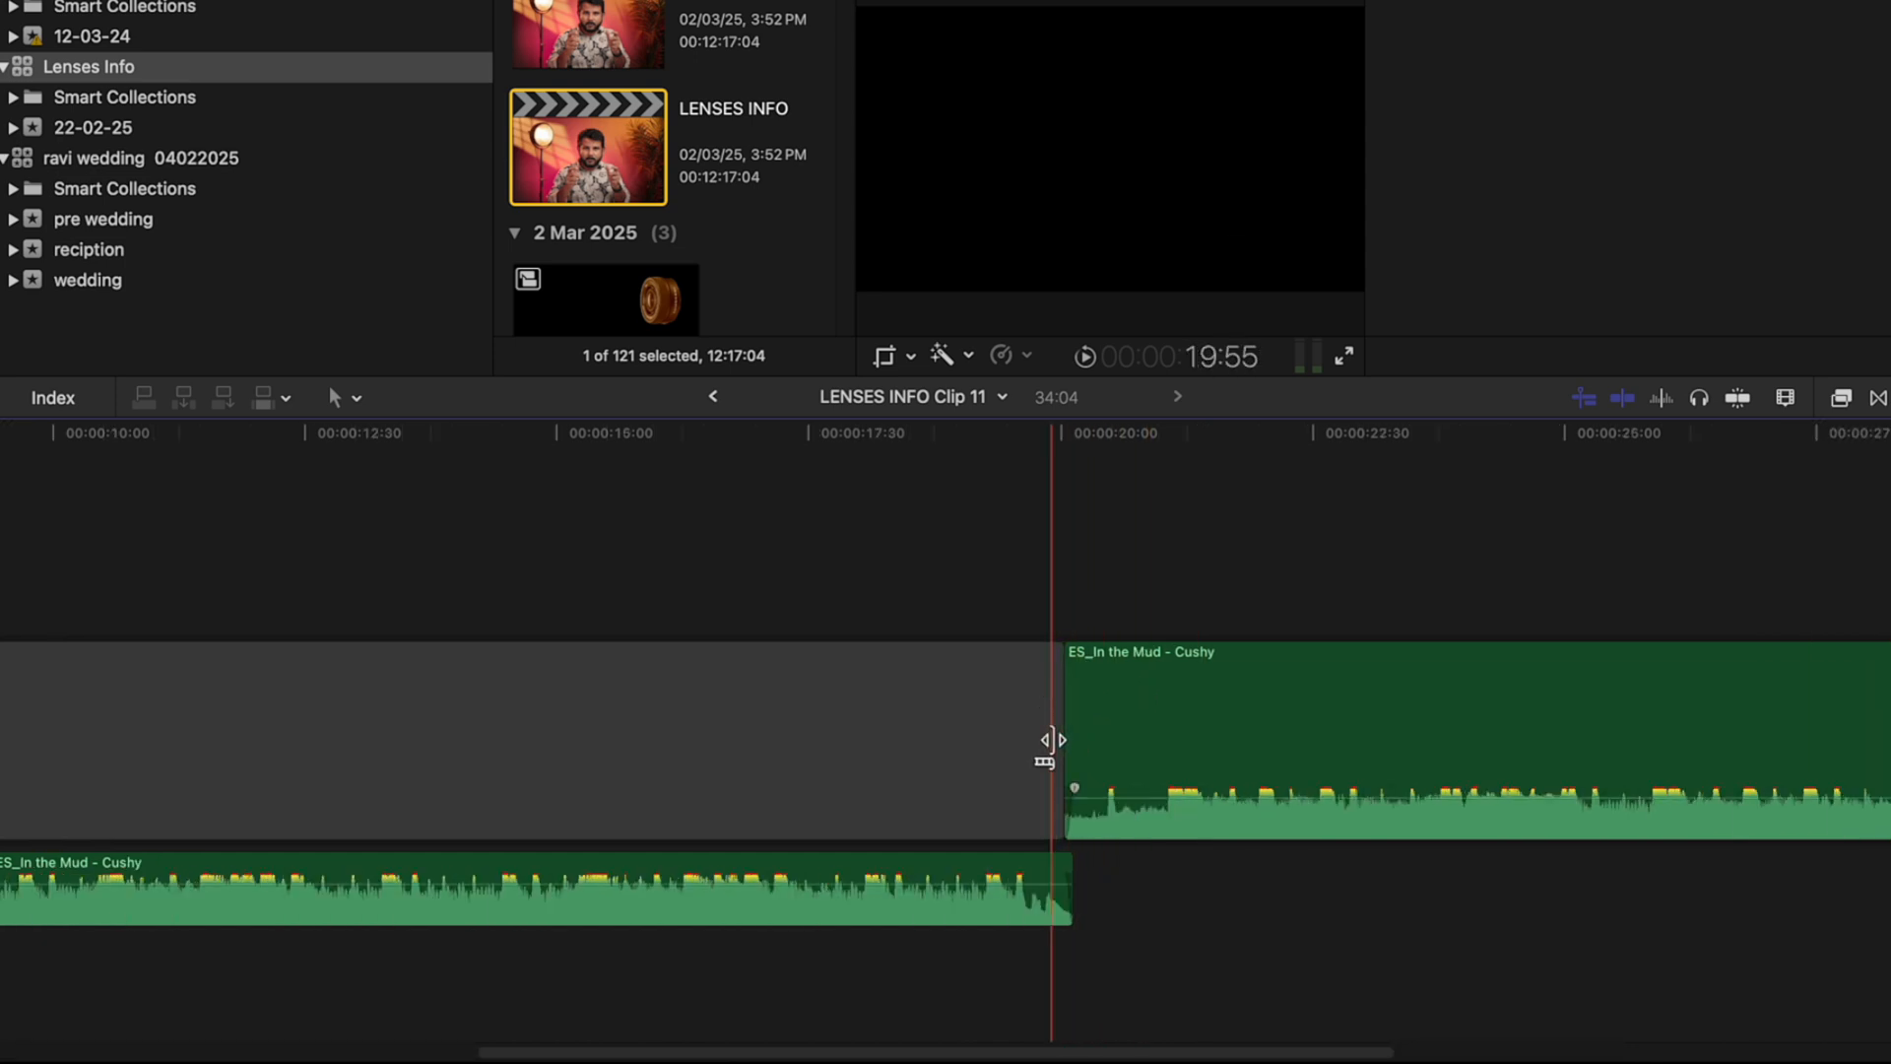
left_click(721, 400)
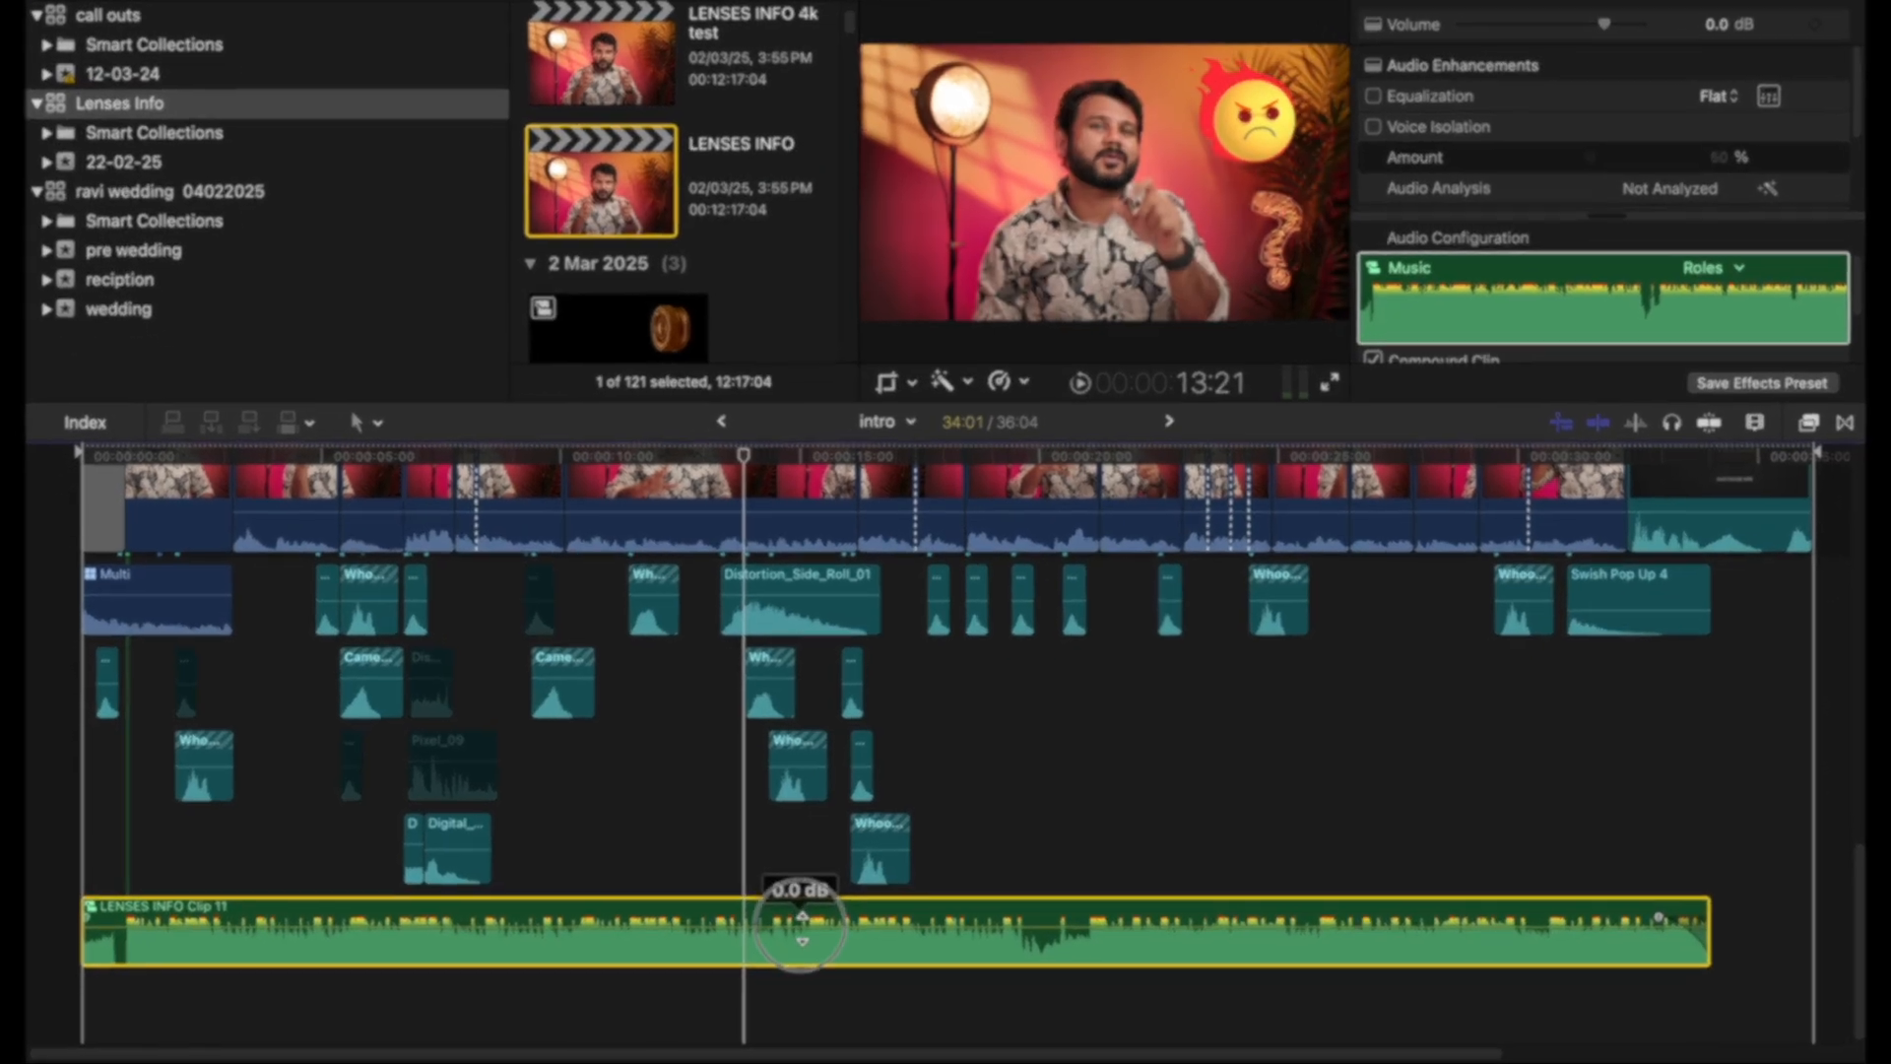
Lower the volume of the LENSES INFO Clip 11 music compound clip to -9 dB, then raise it slightly.
left_click_drag(803, 925, 801, 943)
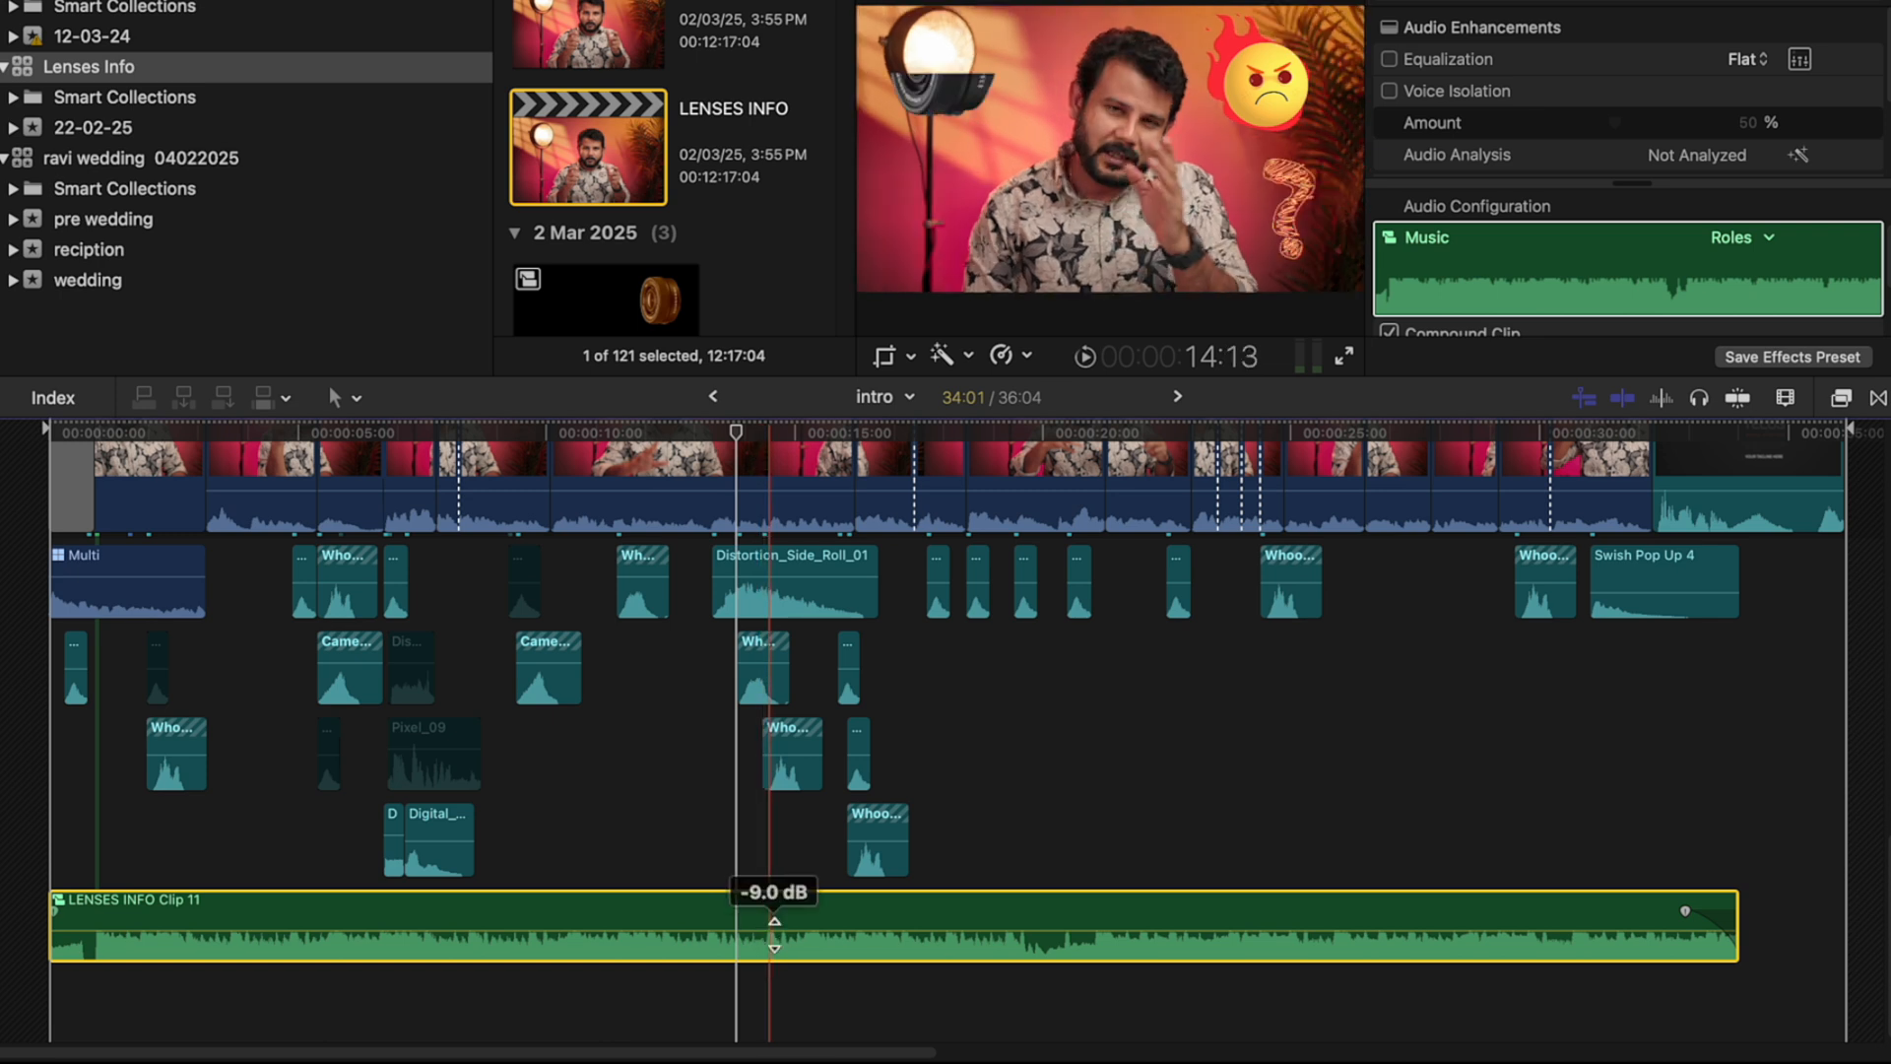
left_click_drag(771, 929, 774, 925)
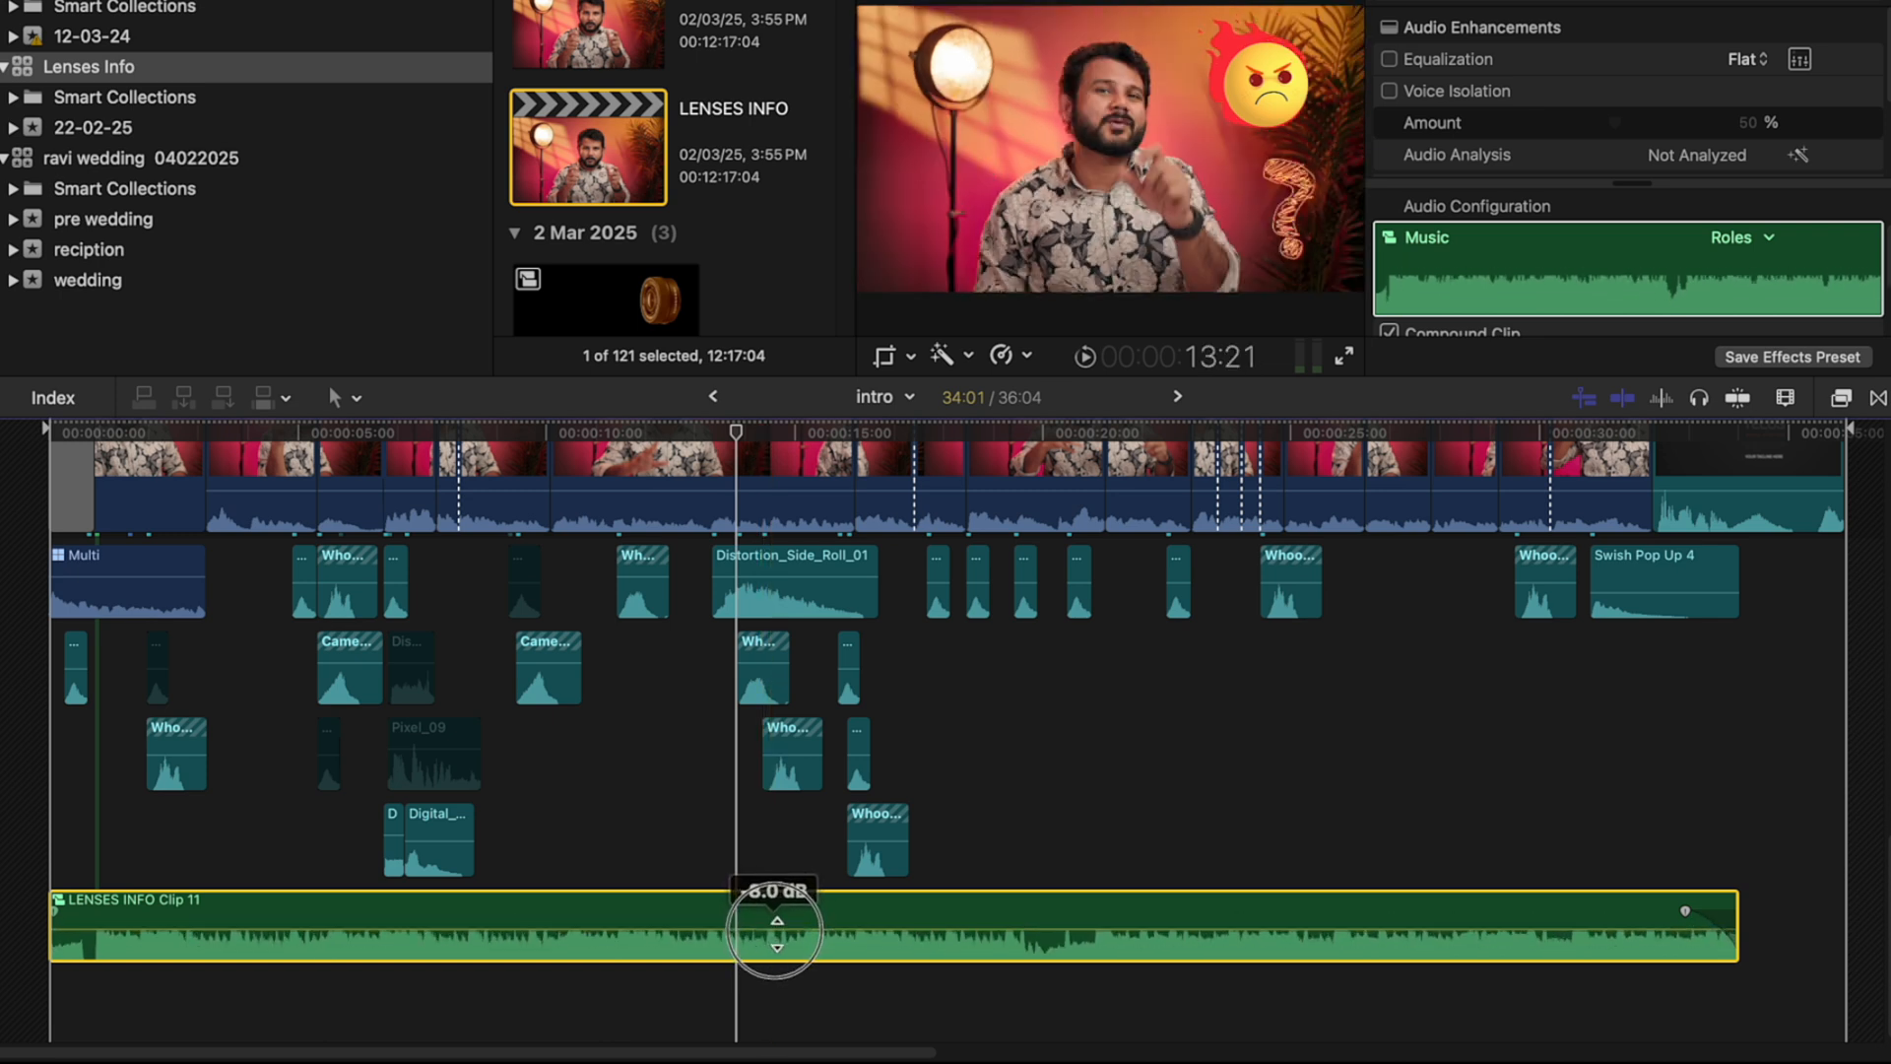
Combine all the sound effect clips in the intro into one compound clip and lower its volume to -5 dB.
scroll(1246, 778, "up", 1)
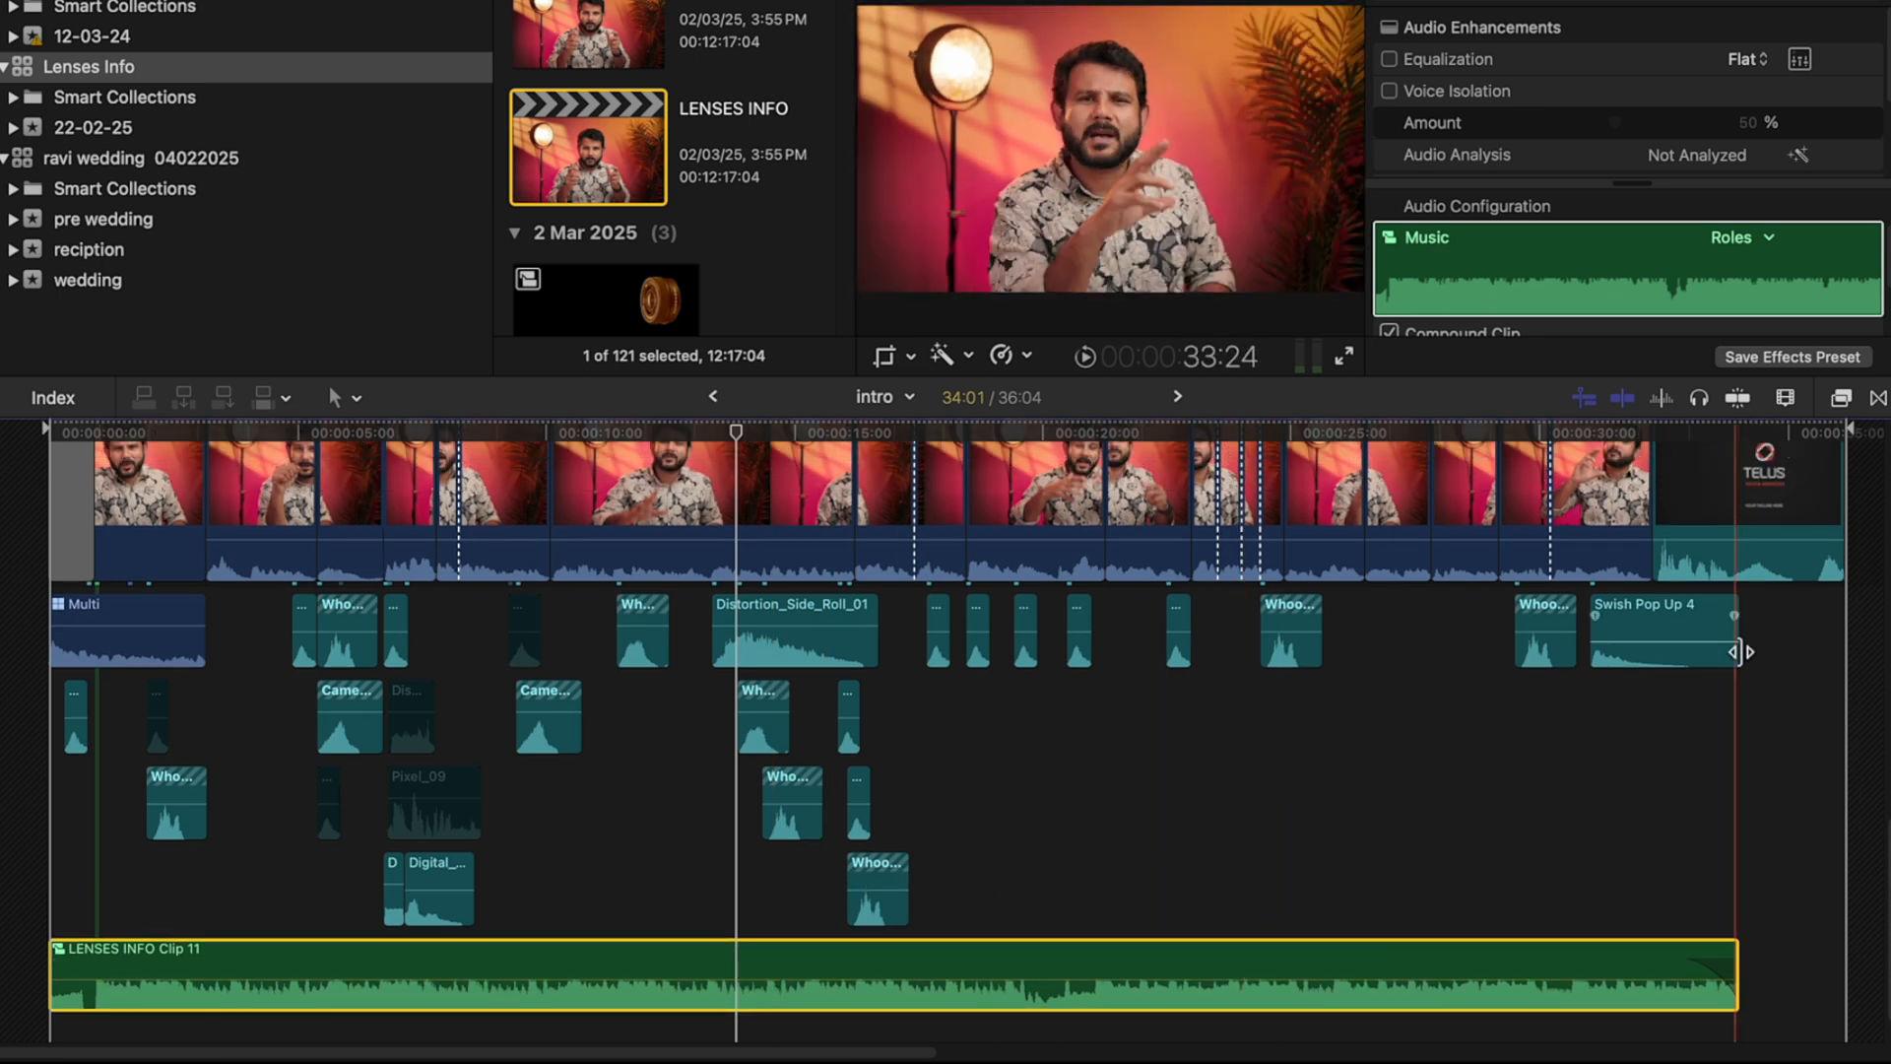
left_click_drag(1781, 627, 211, 845)
left_click_drag(56, 847, 26, 911)
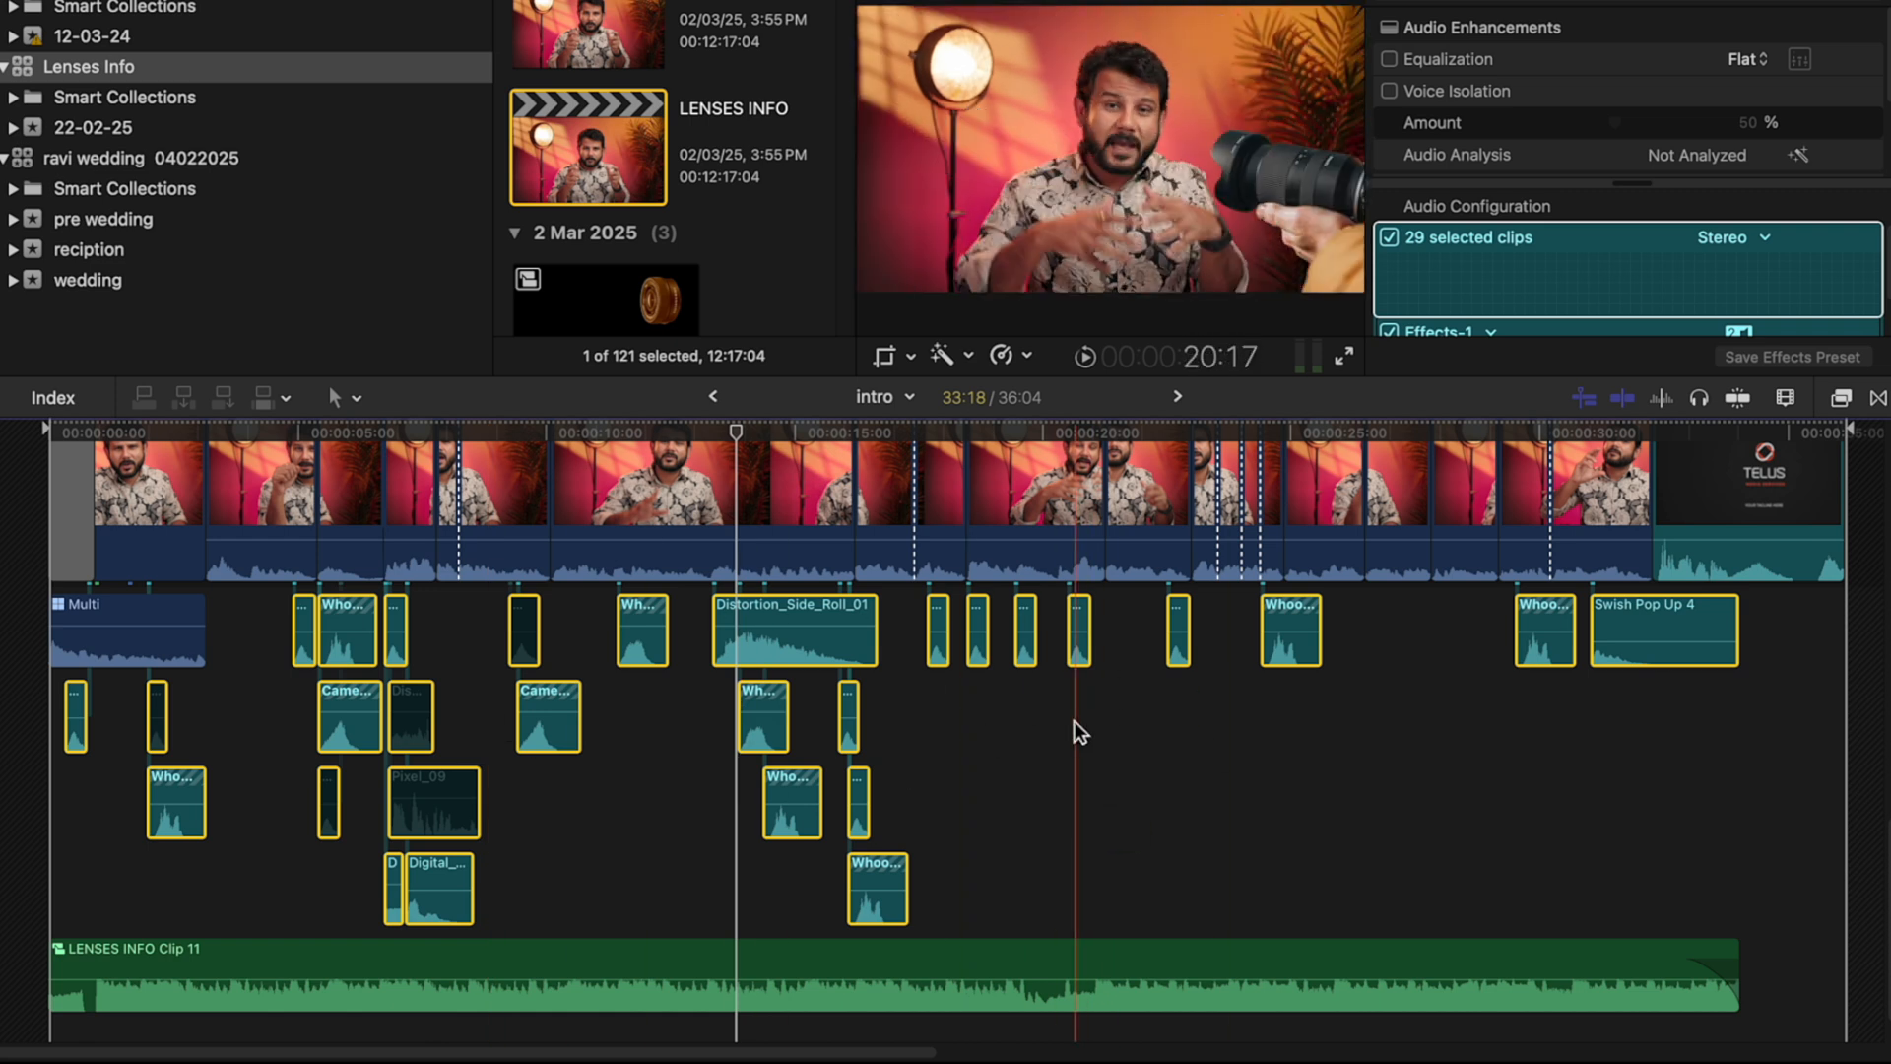
key("alt+g")
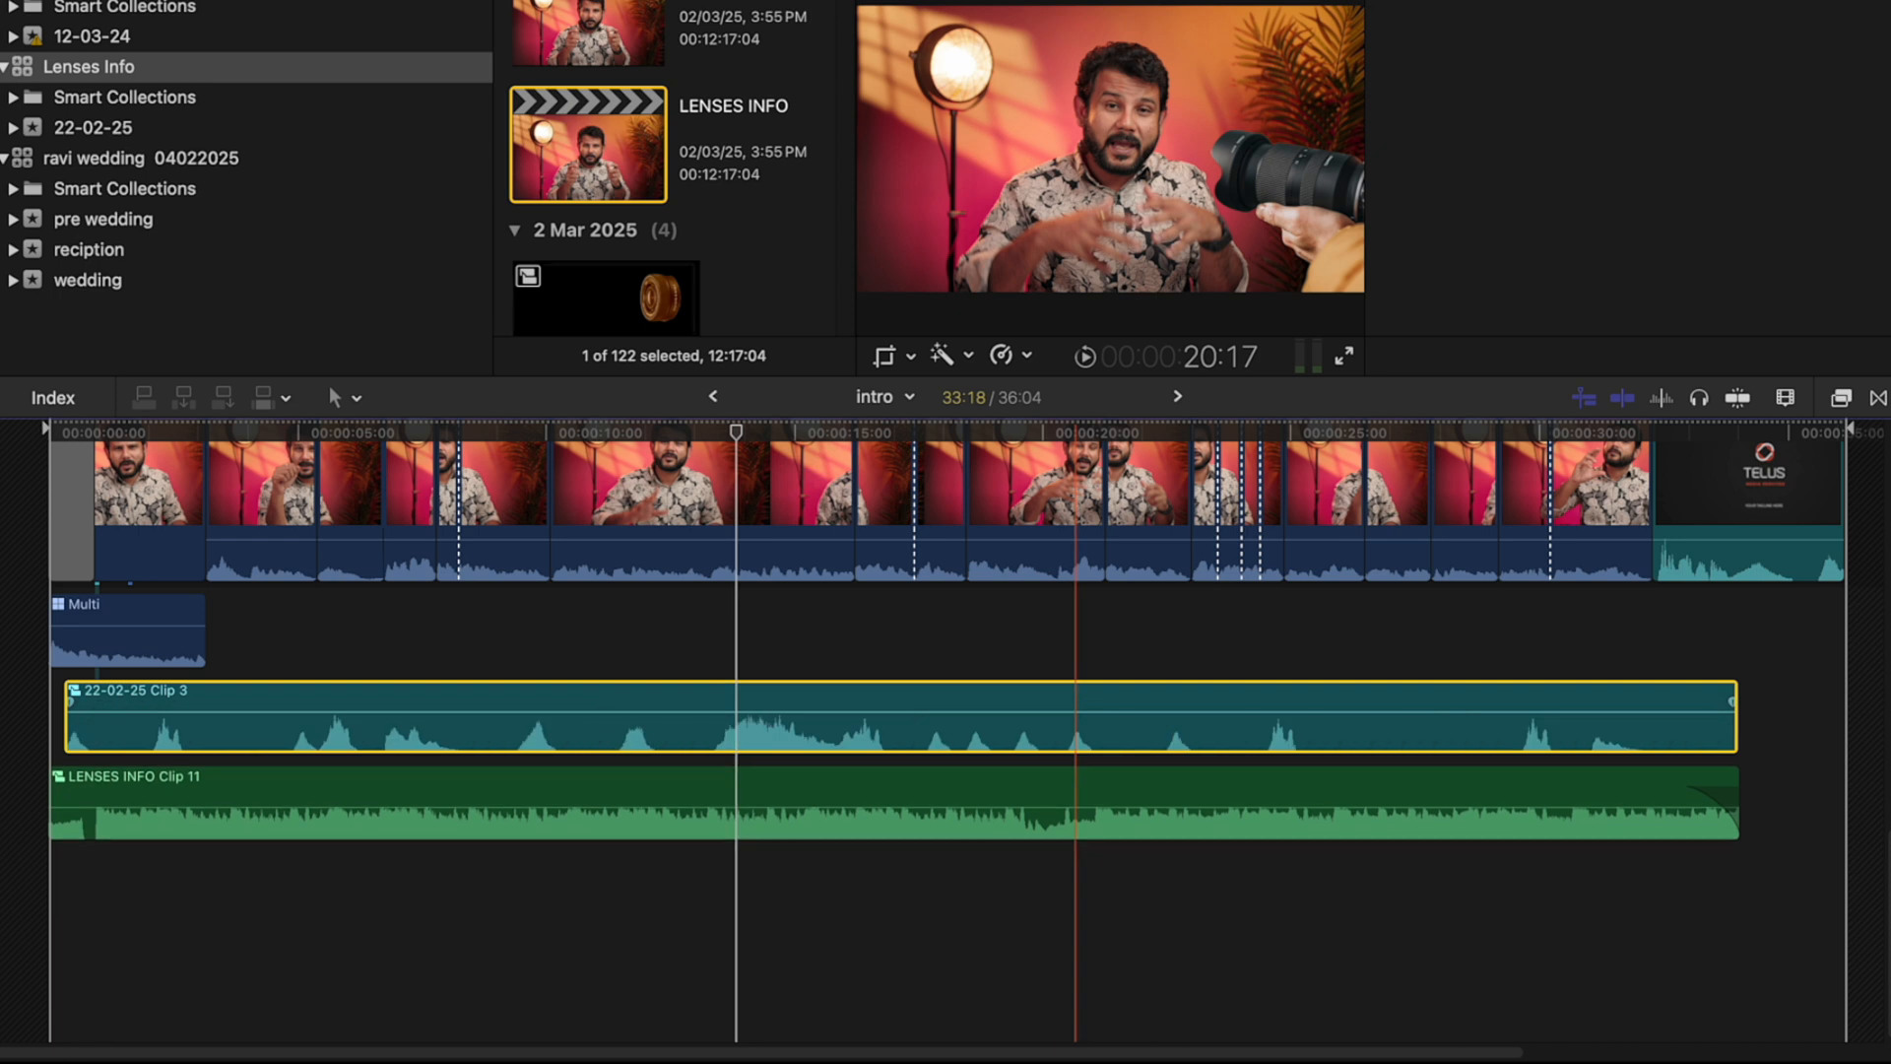
left_click_drag(1041, 713, 1037, 716)
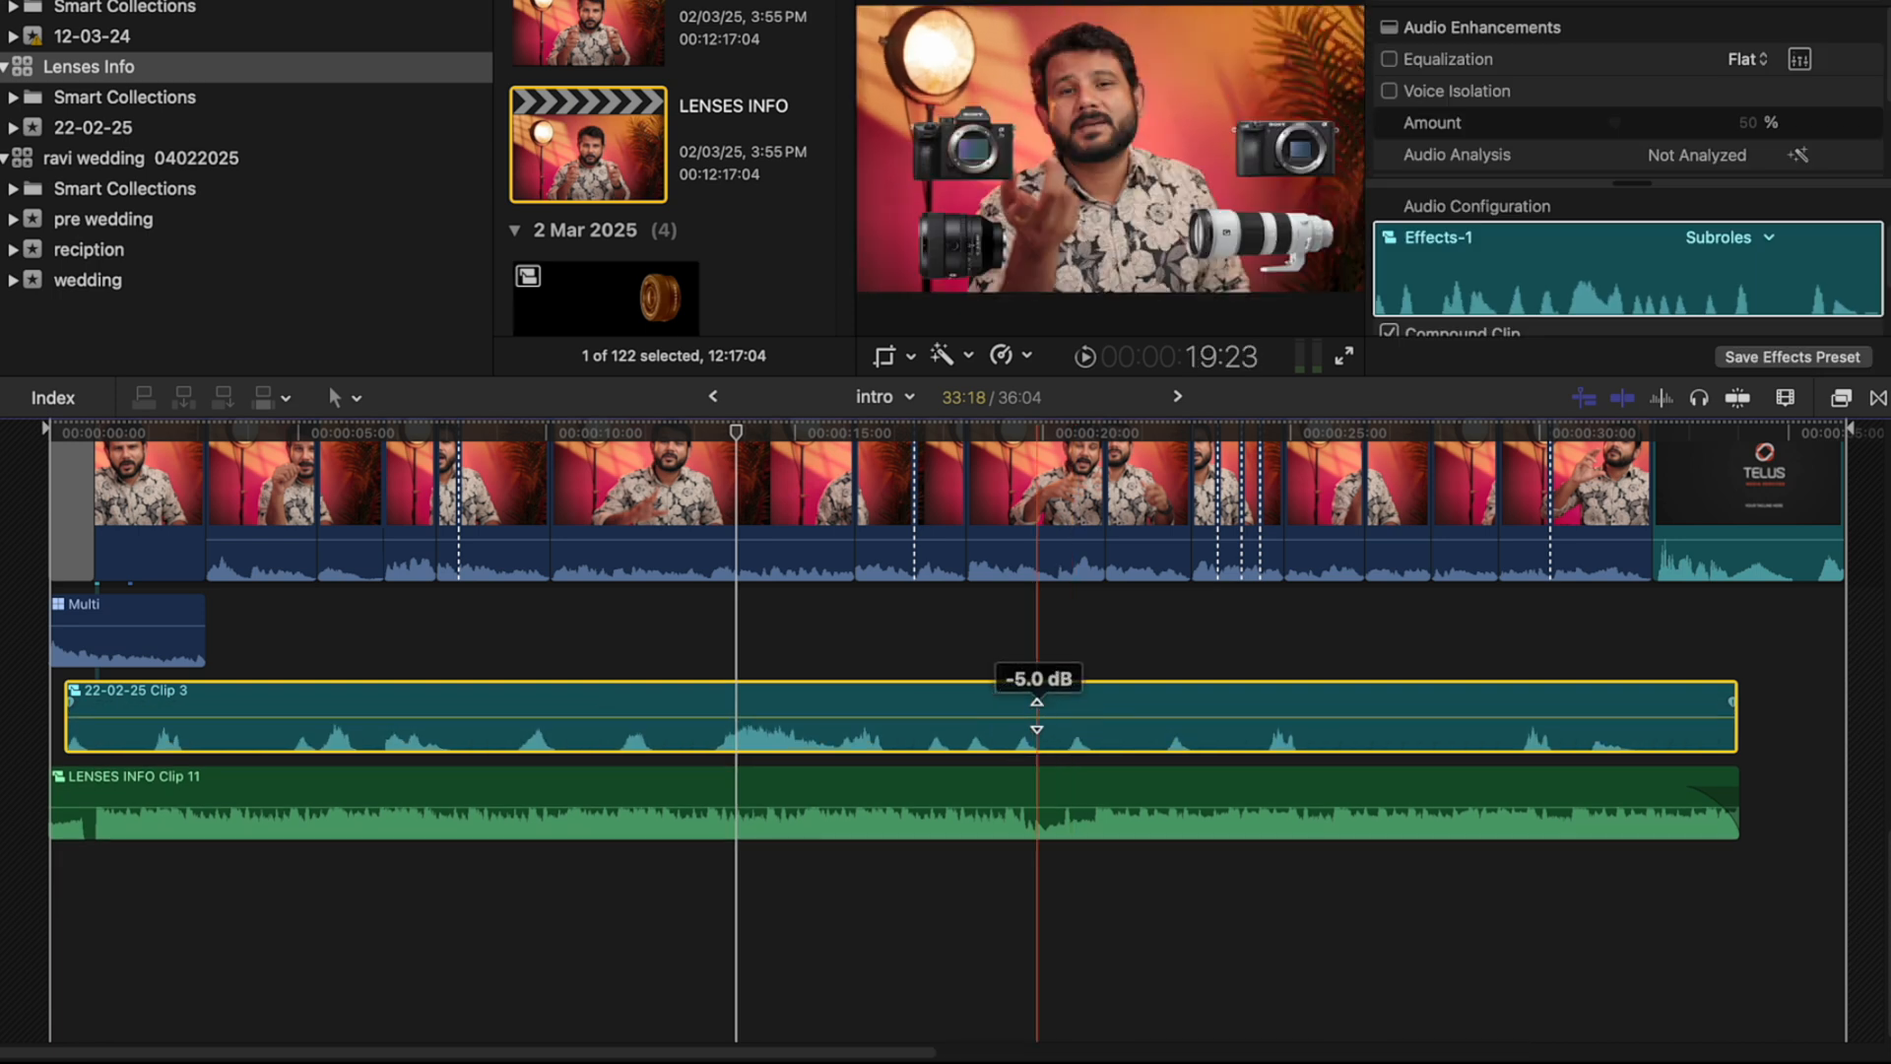